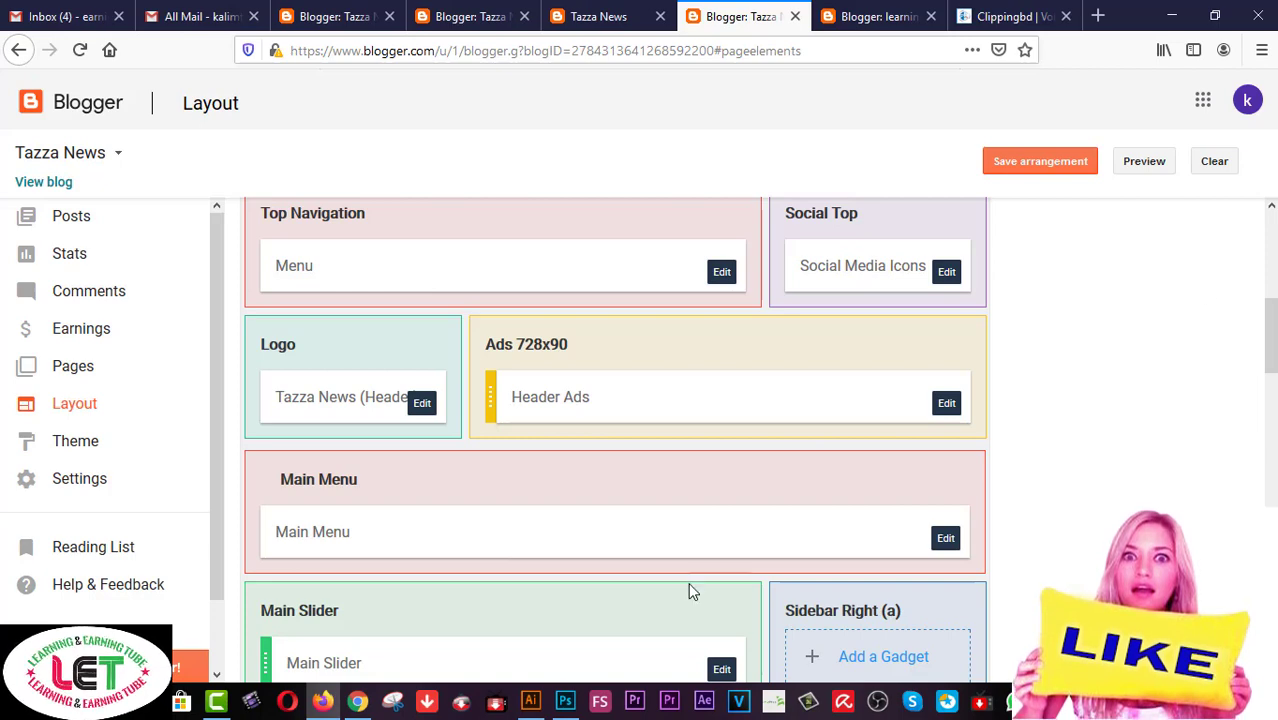
- Look over the YouTube channel's playlists and the Tazza News blog layout, and switch to the logo document in Illustrator
{"action": "left_click", "coordinate": [357, 701]}
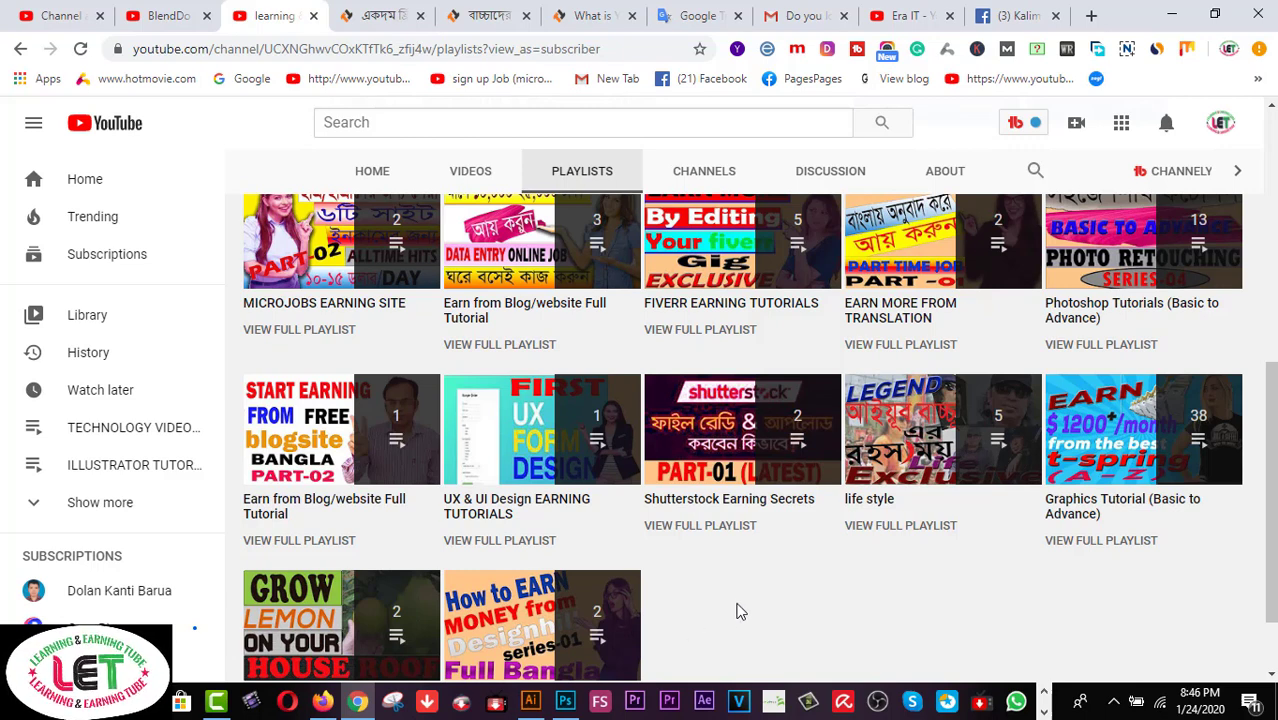
{"action": "left_click", "coordinate": [323, 703]}
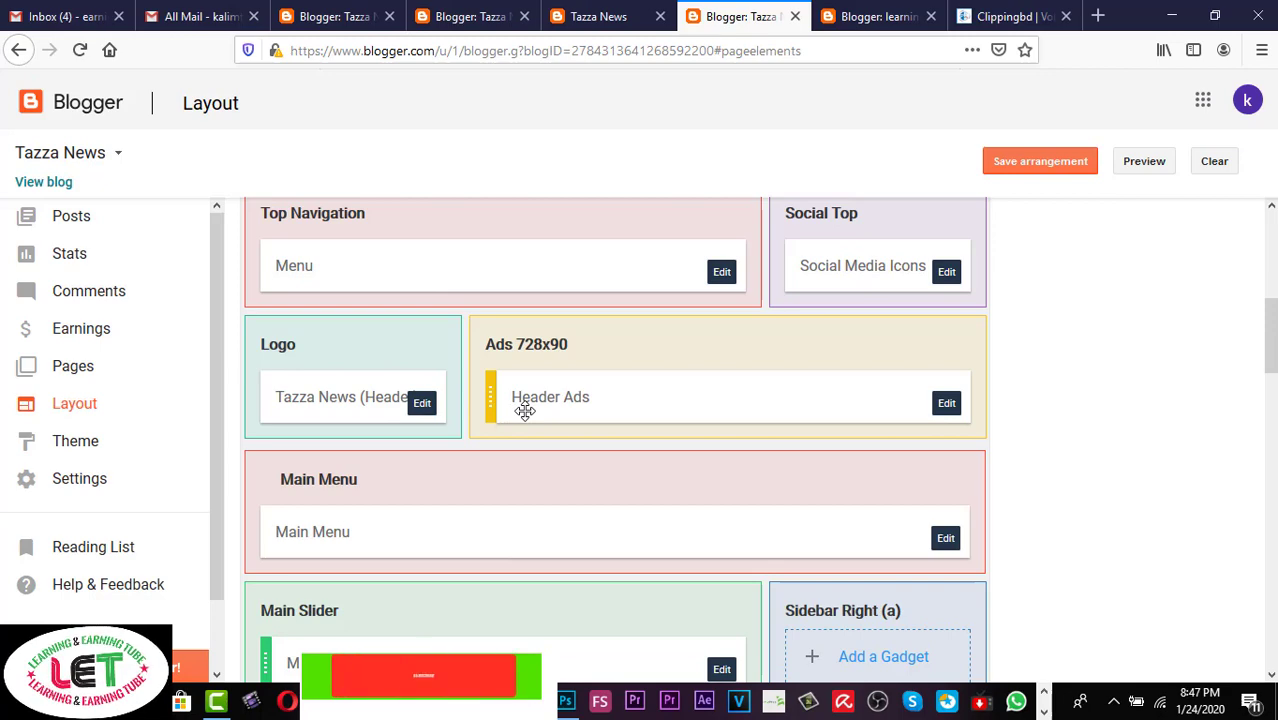
{"action": "key", "text": "alt+Tab"}
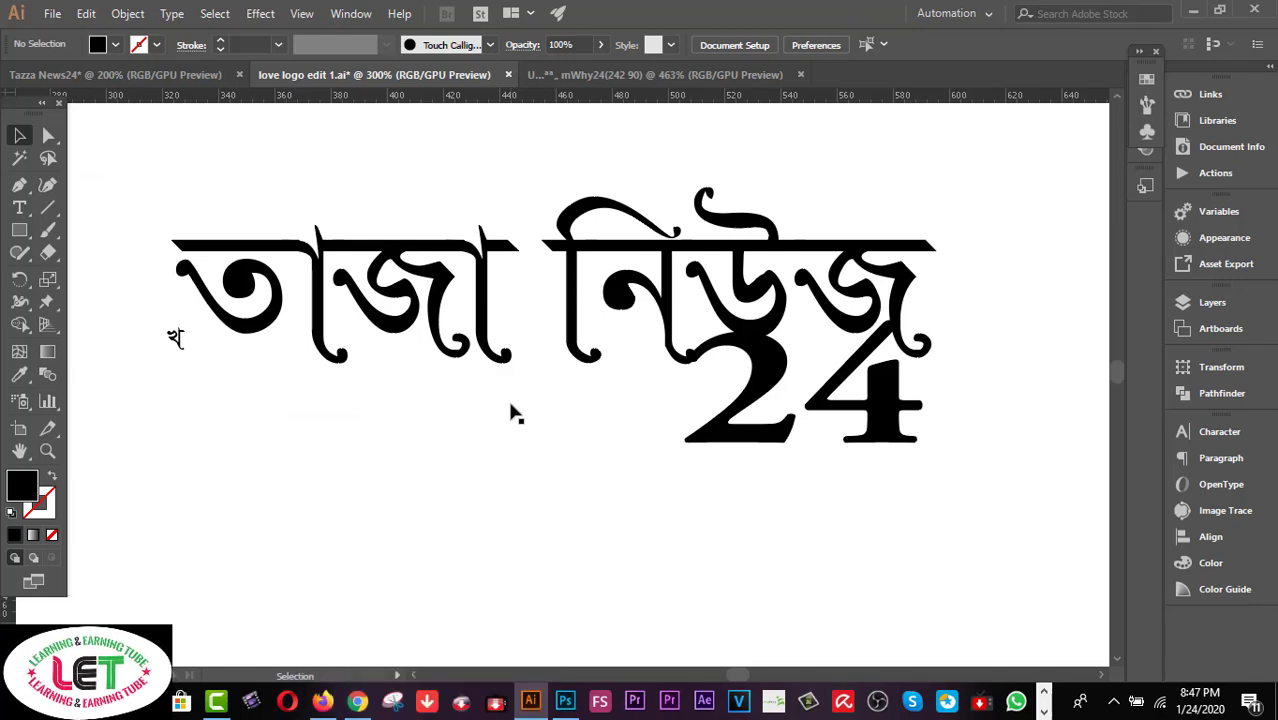
{"action": "left_click", "coordinate": [357, 701]}
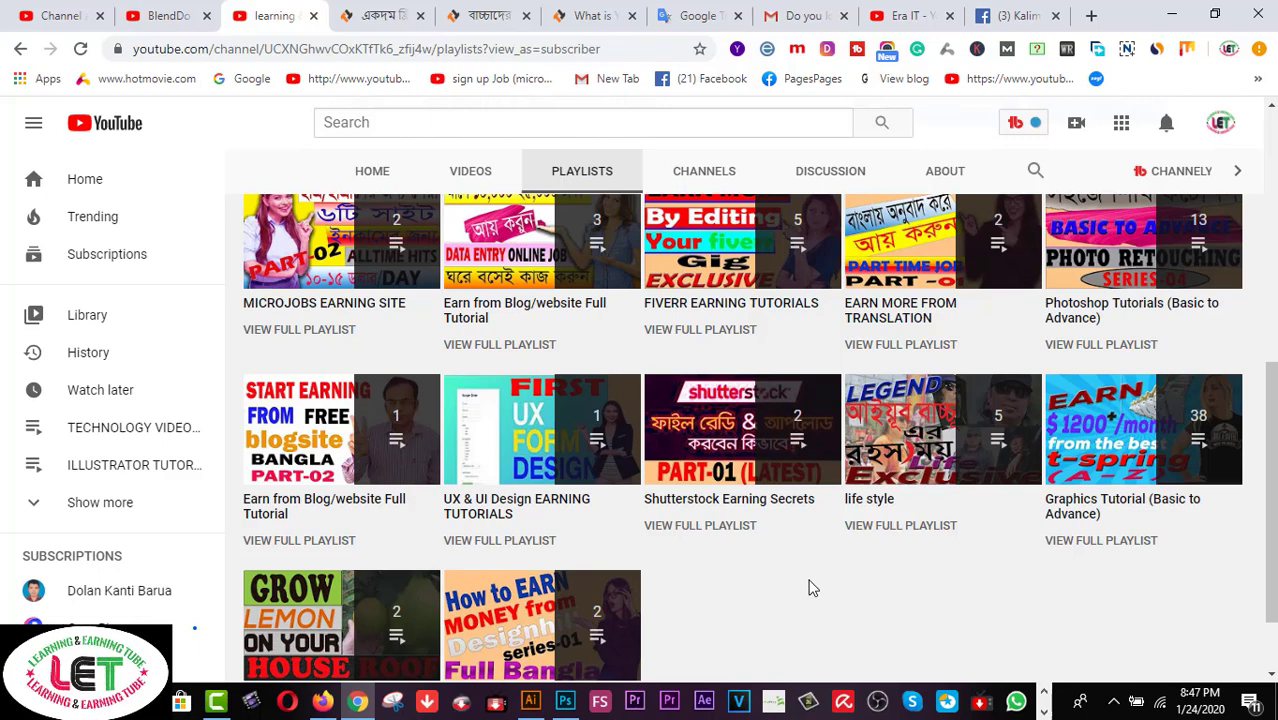
{"action": "scroll", "coordinate": [1013, 434], "scroll_direction": "up", "scroll_amount": 6}
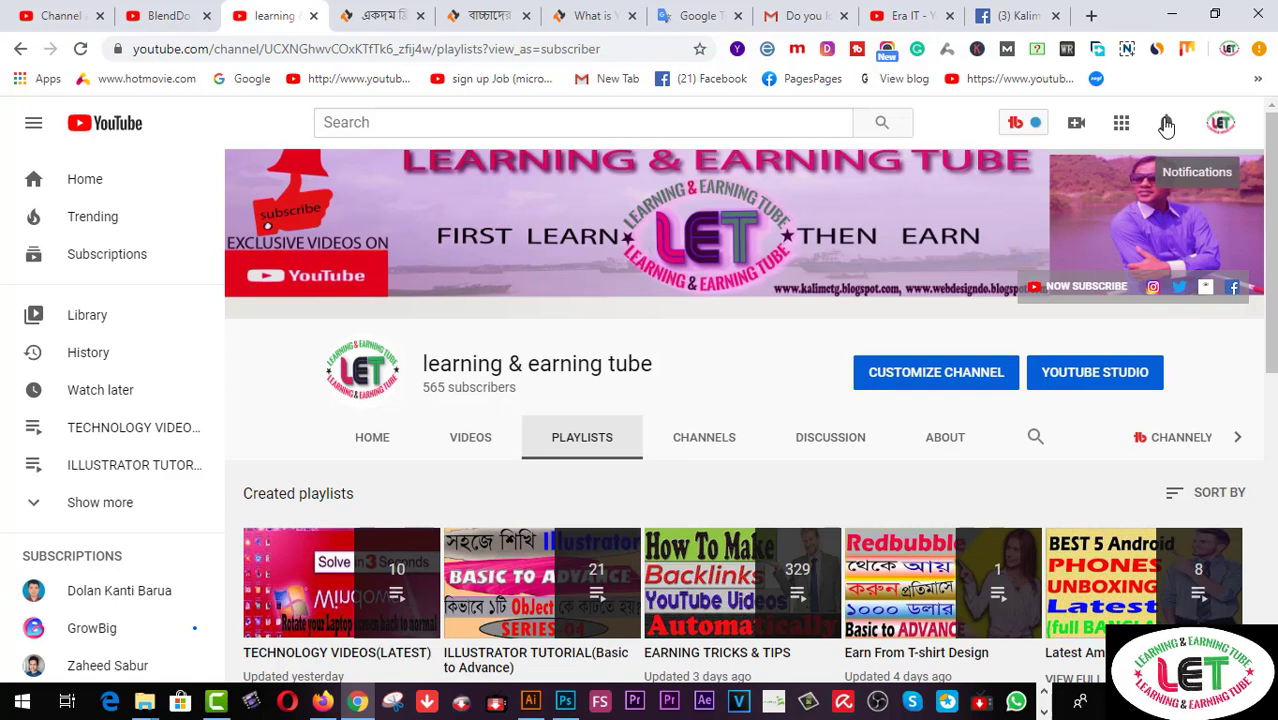
{"action": "left_click", "coordinate": [1174, 15]}
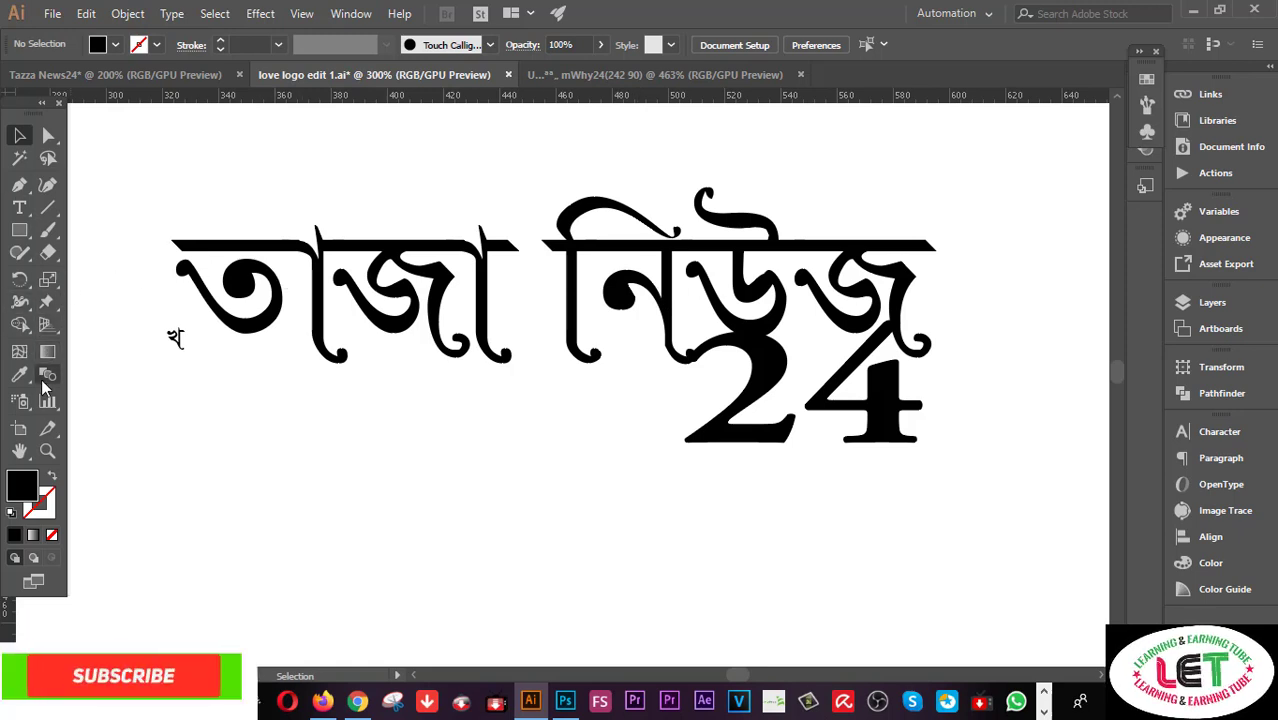
- Activate the Type tool and switch the Bangla keyboard input mode to Bijoy Classic
{"action": "left_click", "coordinate": [19, 207]}
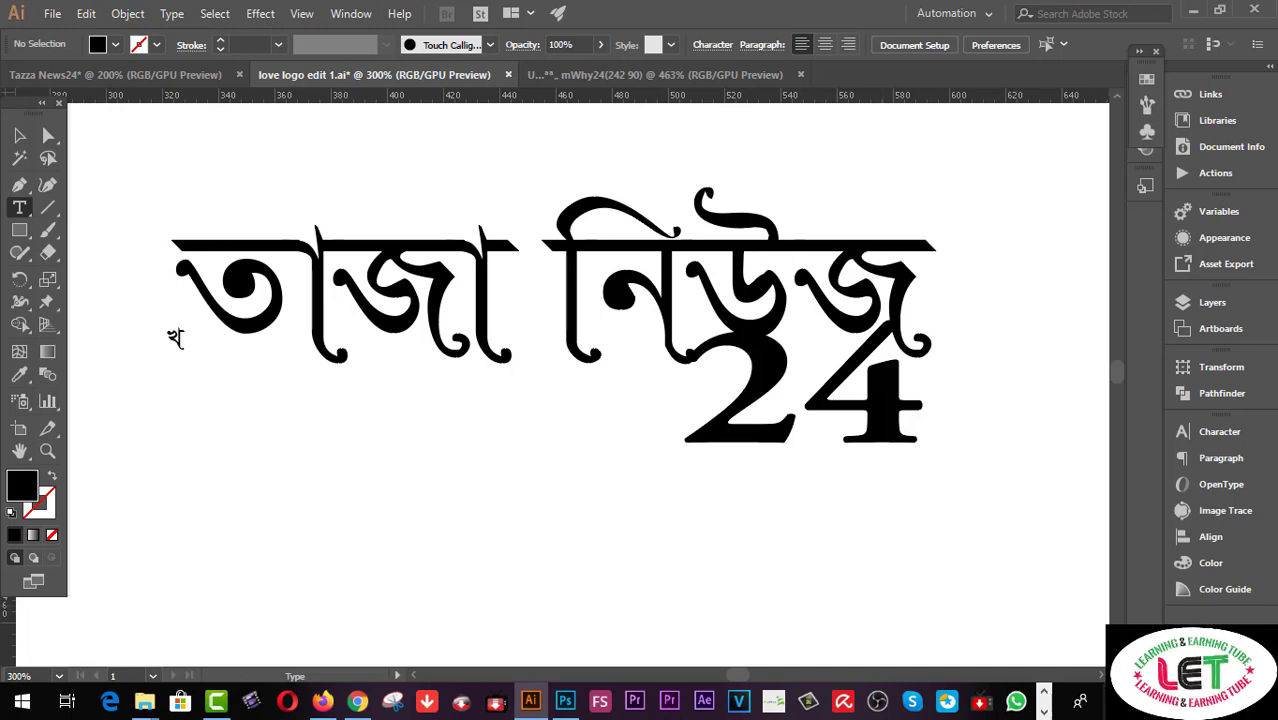
{"action": "left_click", "coordinate": [1043, 690]}
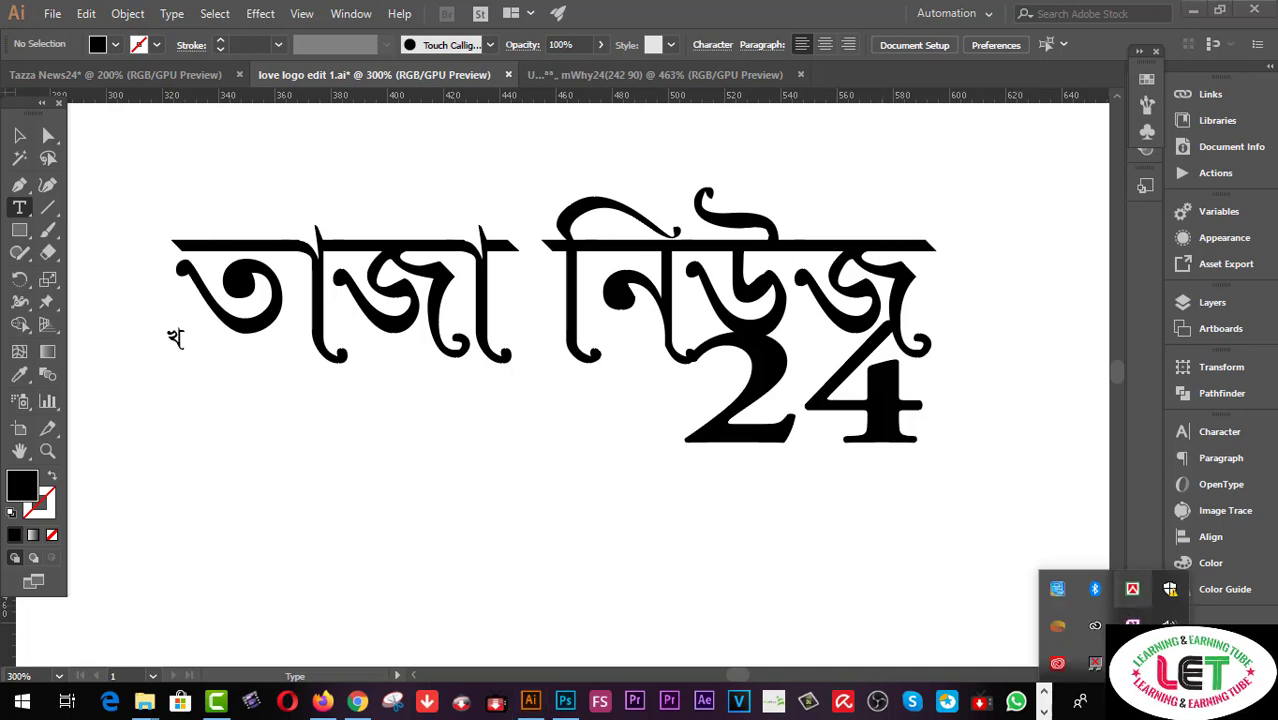
{"action": "right_click", "coordinate": [1134, 590]}
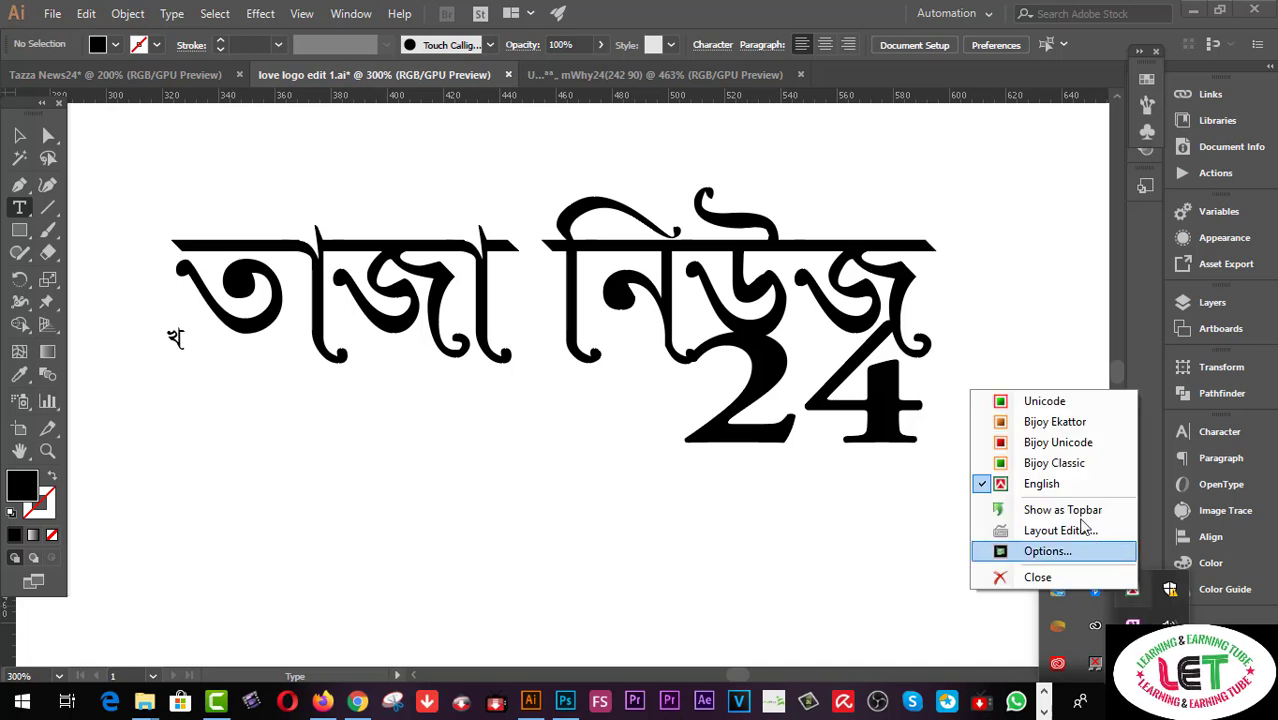
{"action": "left_click", "coordinate": [1058, 470]}
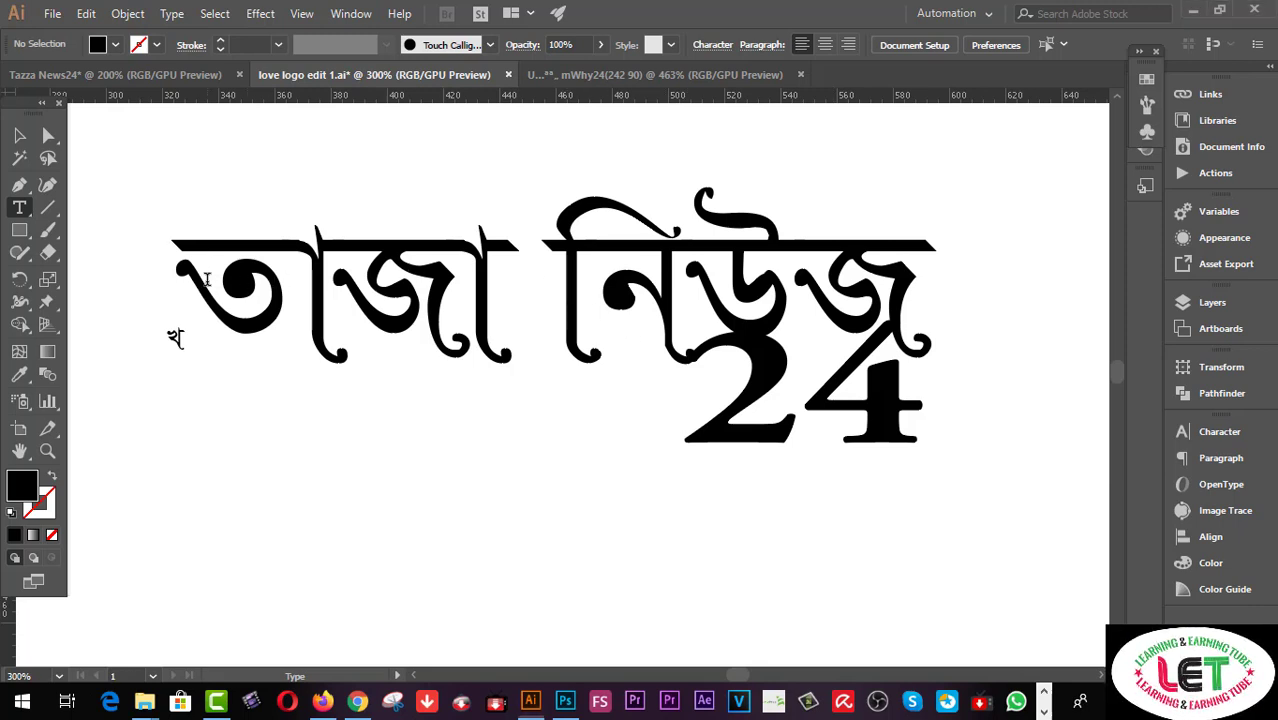
- Try to set the font of the middle letters in তাজা to SutonnyMJ, and deselect the text
{"action": "left_click_drag", "start_coordinate": [462, 300], "coordinate": [298, 300]}
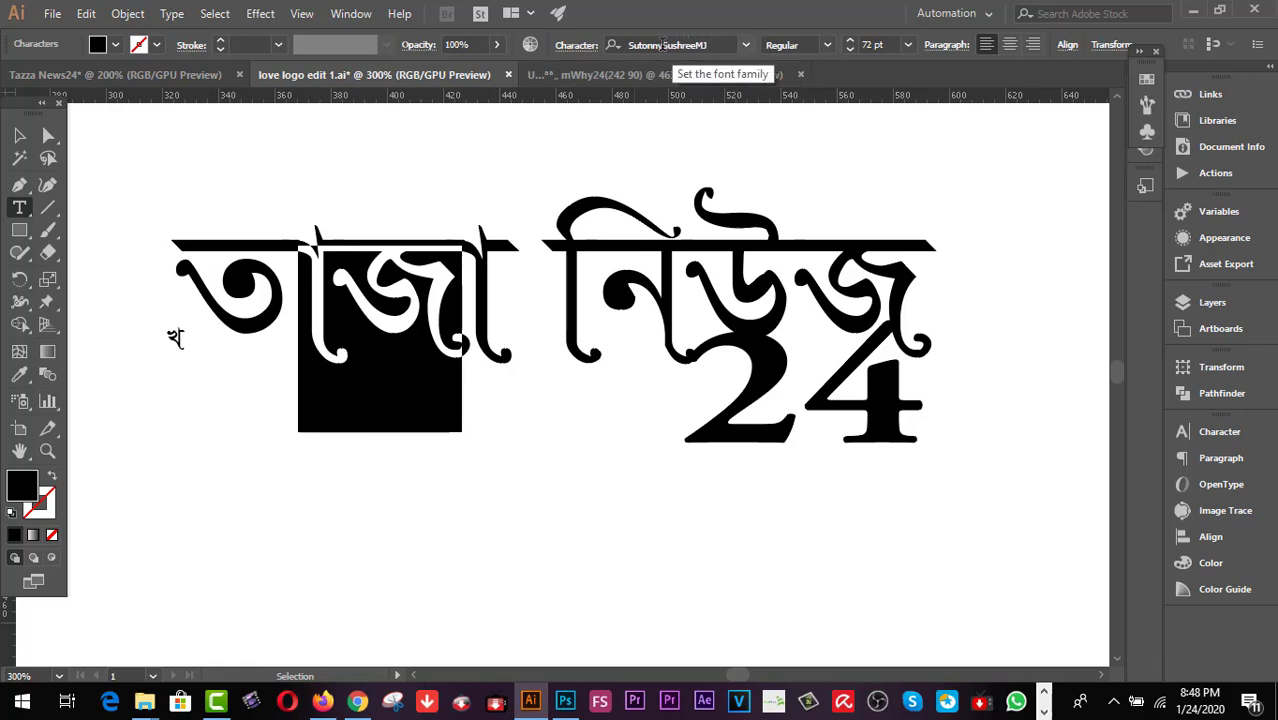
{"action": "left_click", "coordinate": [662, 44]}
{"action": "left_click", "coordinate": [711, 44]}
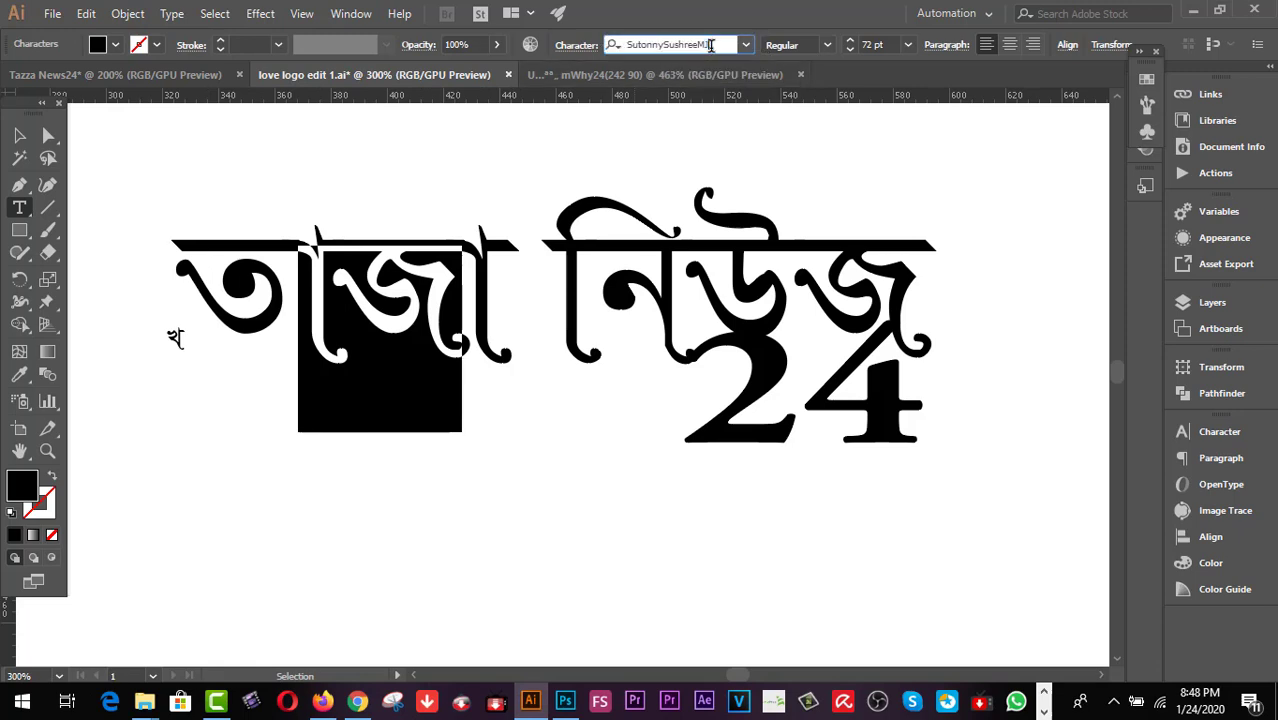
{"action": "left_click_drag", "start_coordinate": [662, 44], "coordinate": [709, 44]}
{"action": "type", "text": "MJ"}
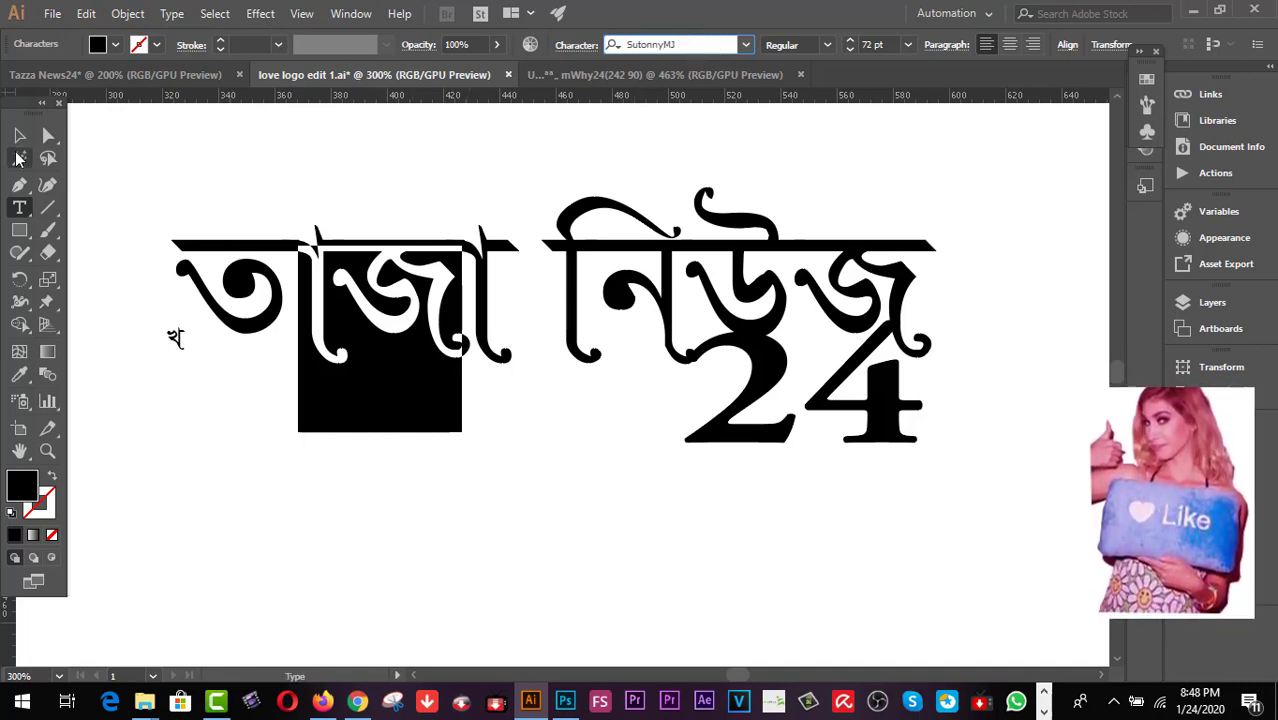
{"action": "left_click", "coordinate": [19, 137]}
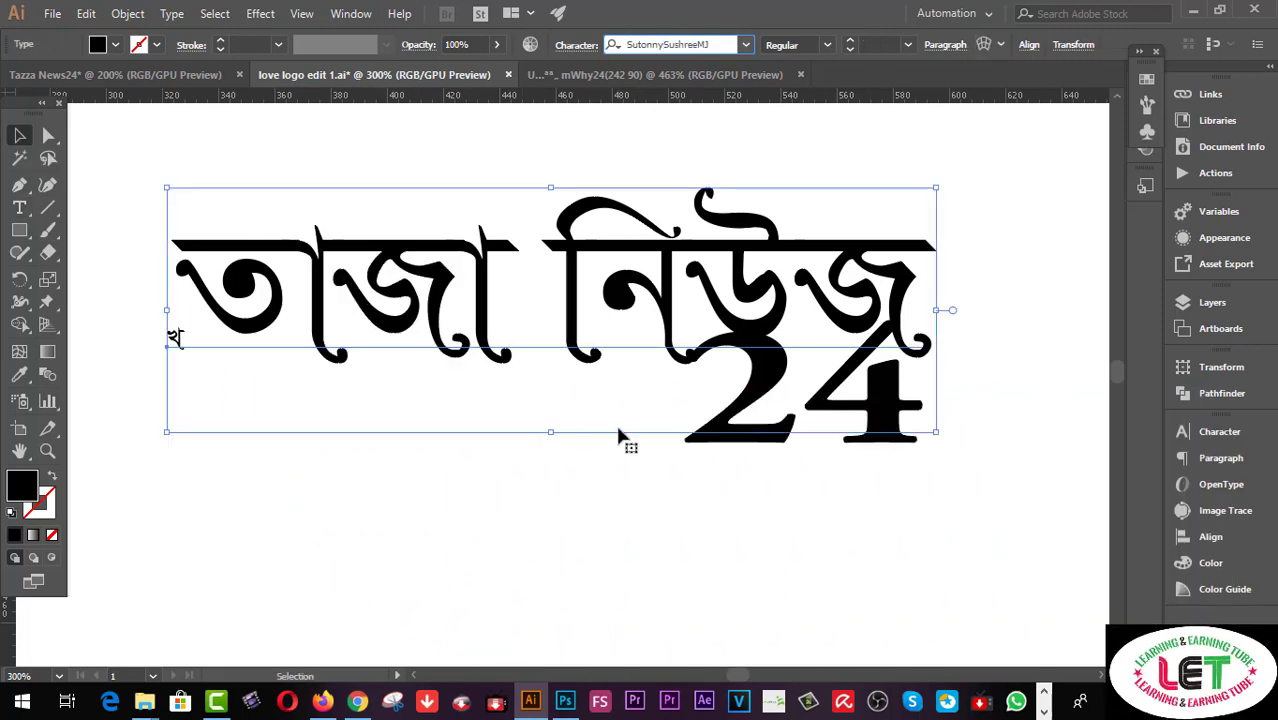
{"action": "left_click", "coordinate": [787, 557]}
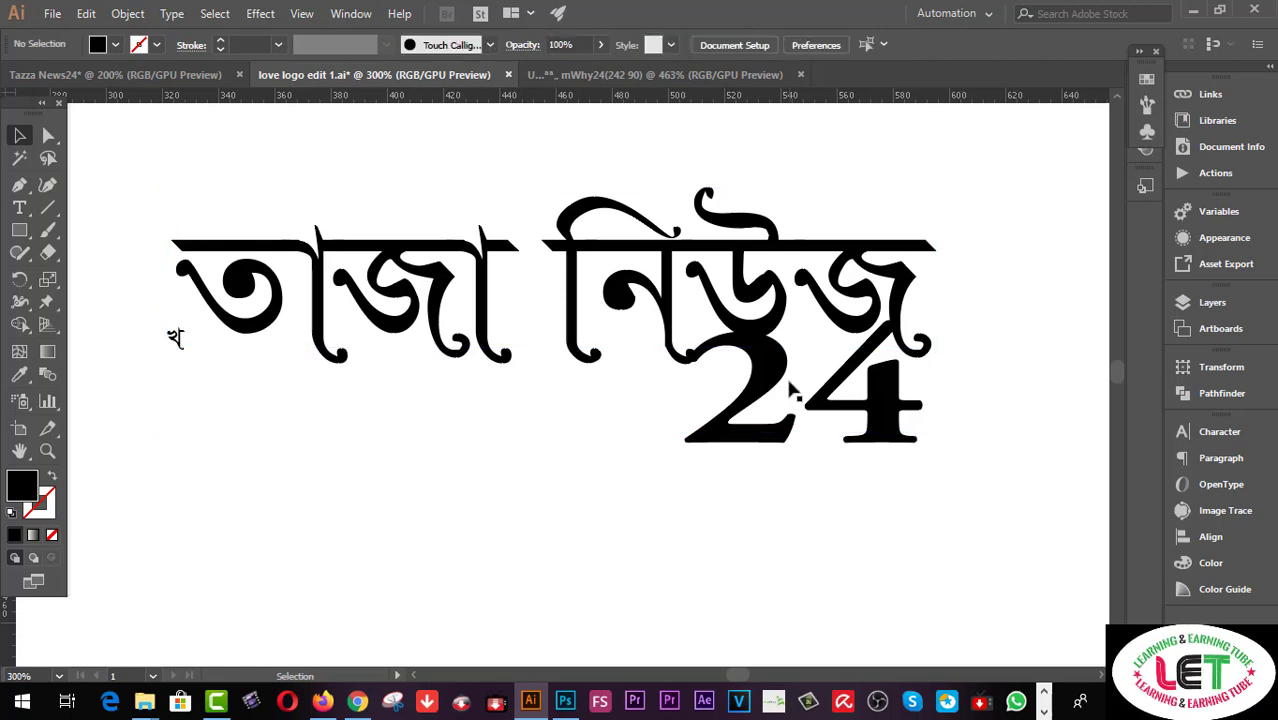
- Convert both the তাজা নিউজ text and the 24 text to outlines
{"action": "left_click", "coordinate": [765, 336]}
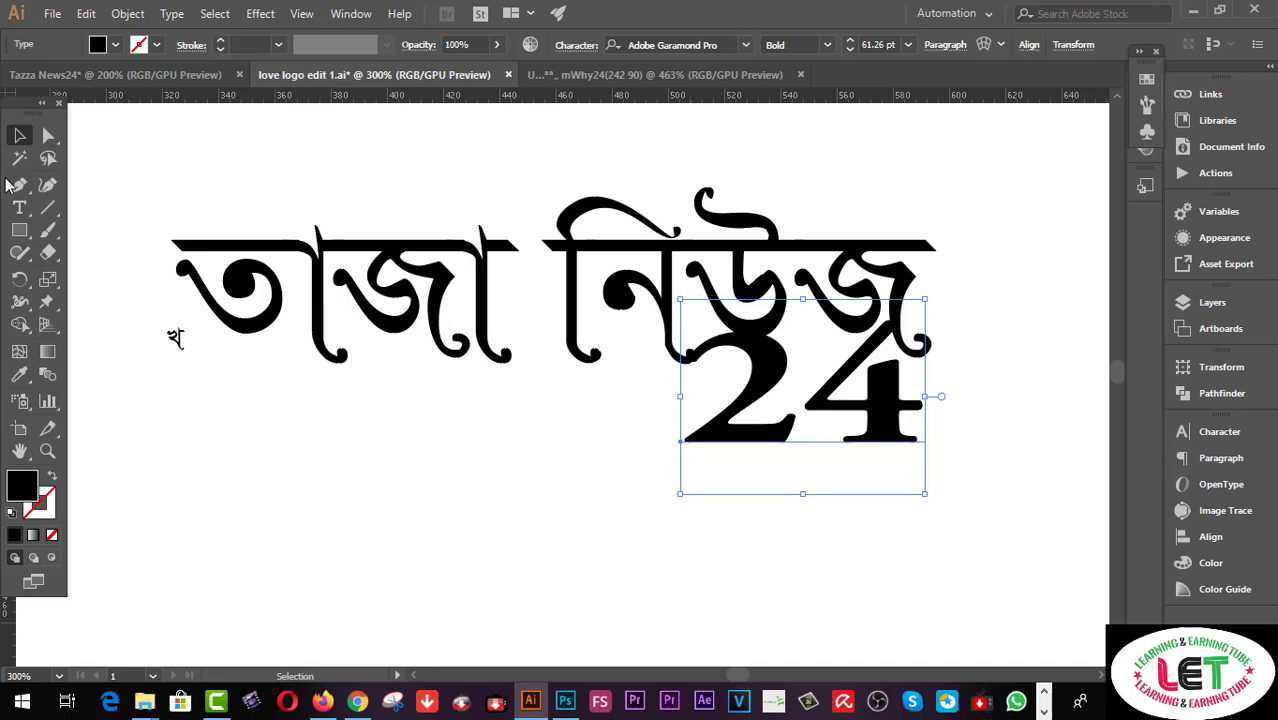
{"action": "left_click", "coordinate": [147, 183]}
{"action": "left_click", "coordinate": [245, 300]}
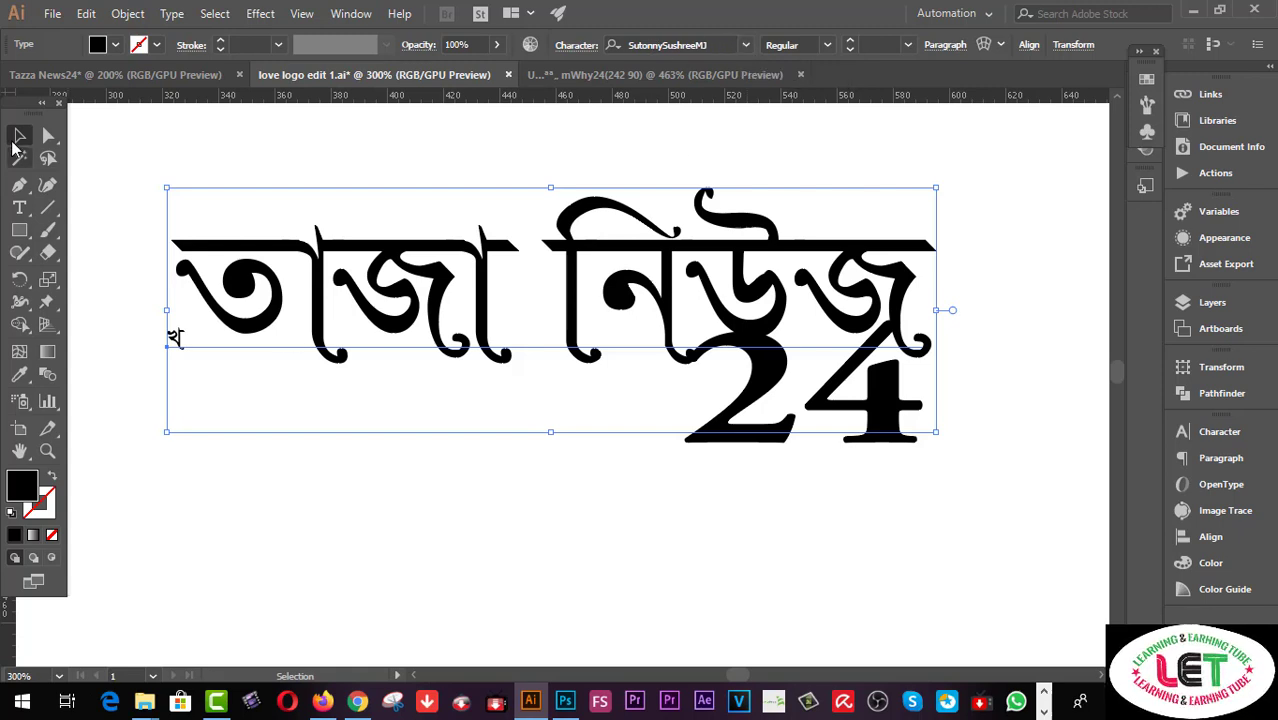
{"action": "left_click", "coordinate": [787, 495]}
{"action": "left_click_drag", "start_coordinate": [957, 555], "coordinate": [640, 290]}
{"action": "scroll", "coordinate": [700, 465], "scroll_direction": "down", "scroll_amount": 2}
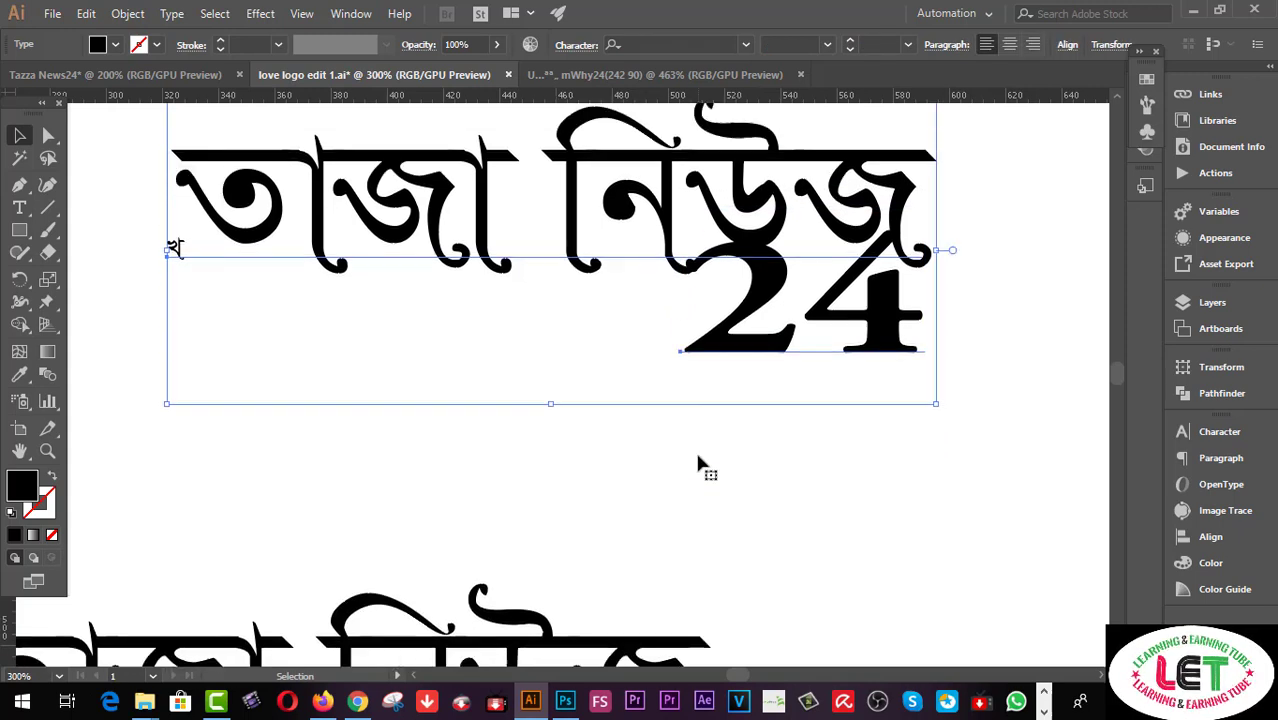
{"action": "scroll", "coordinate": [700, 465], "scroll_direction": "up", "scroll_amount": 2}
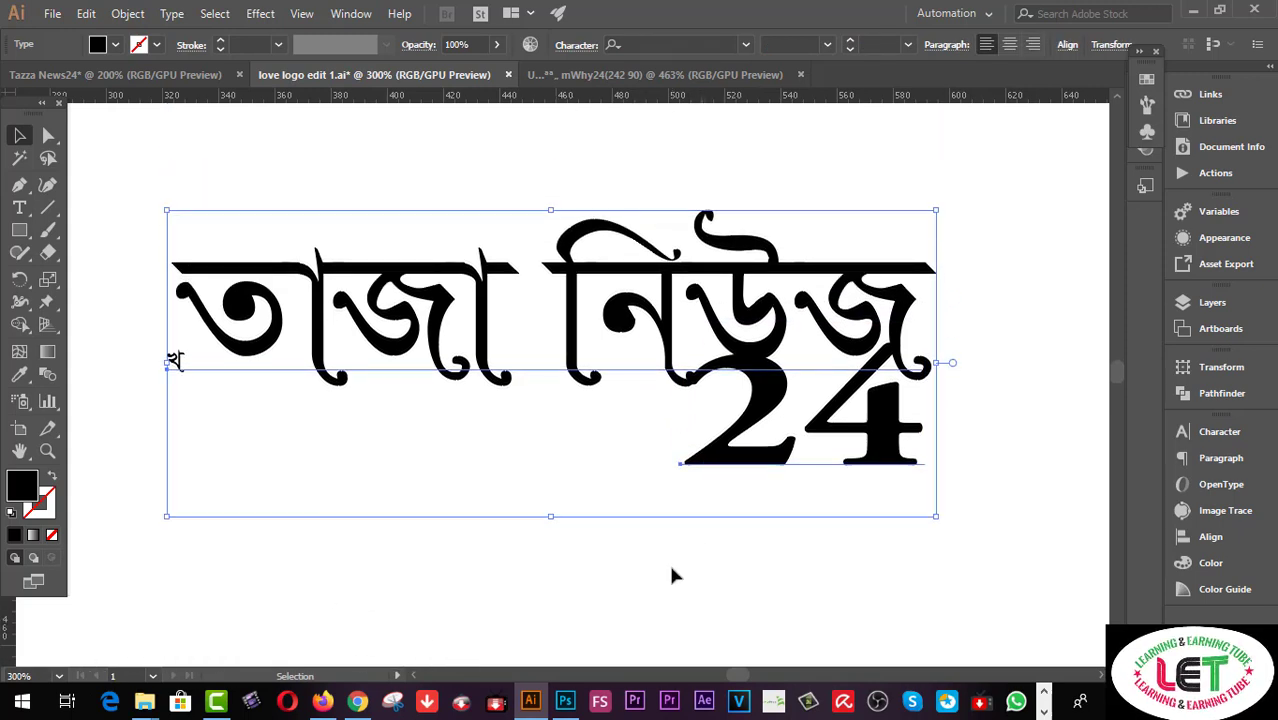
{"action": "right_click", "coordinate": [758, 381]}
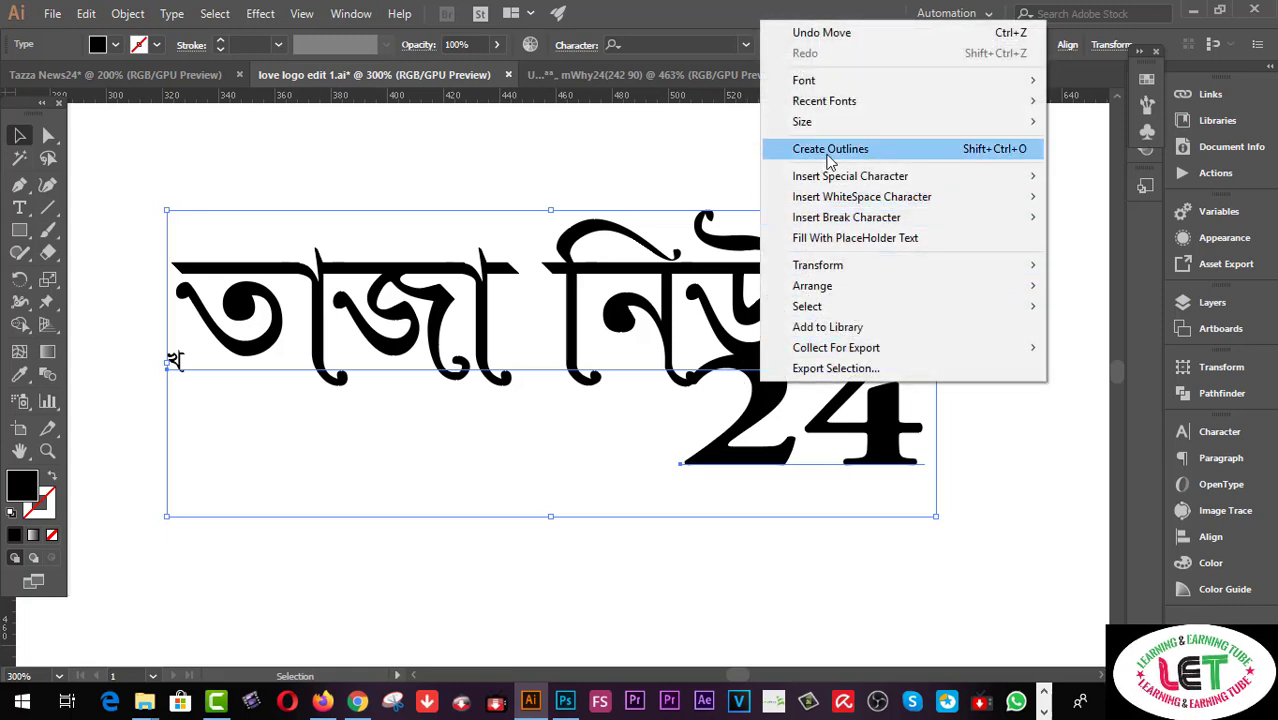
{"action": "left_click", "coordinate": [886, 158]}
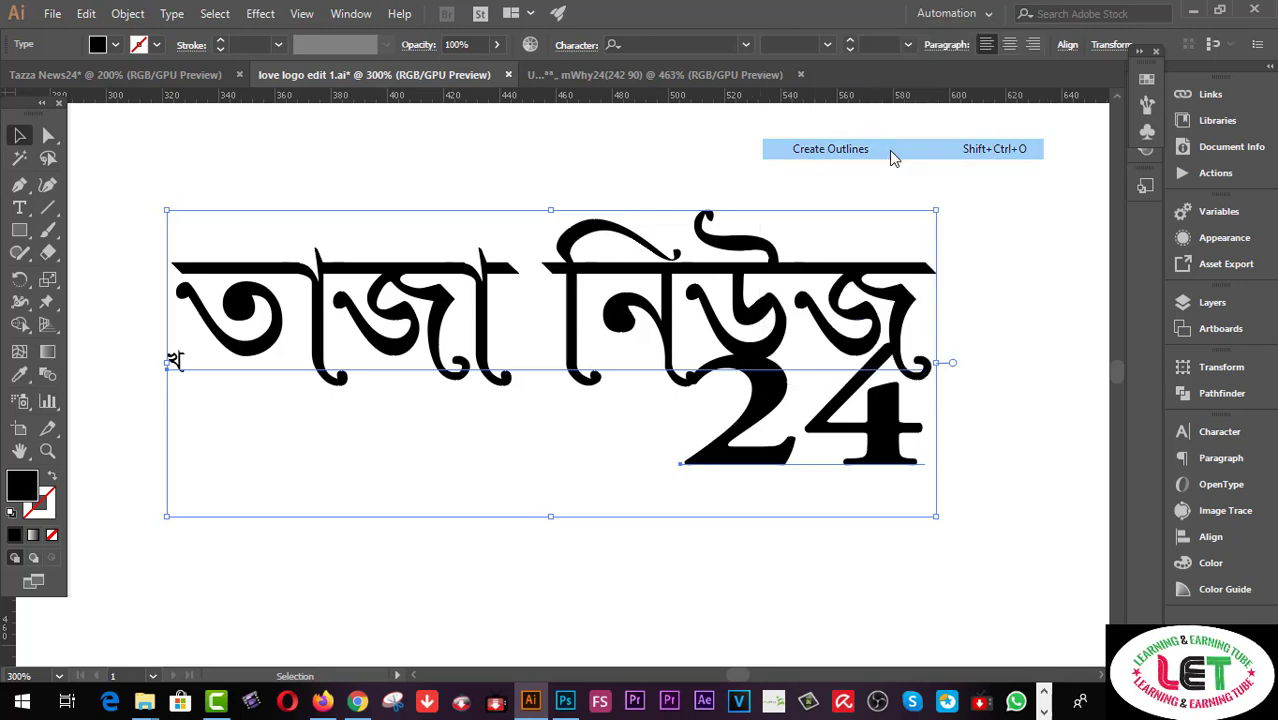
{"action": "left_click", "coordinate": [976, 210]}
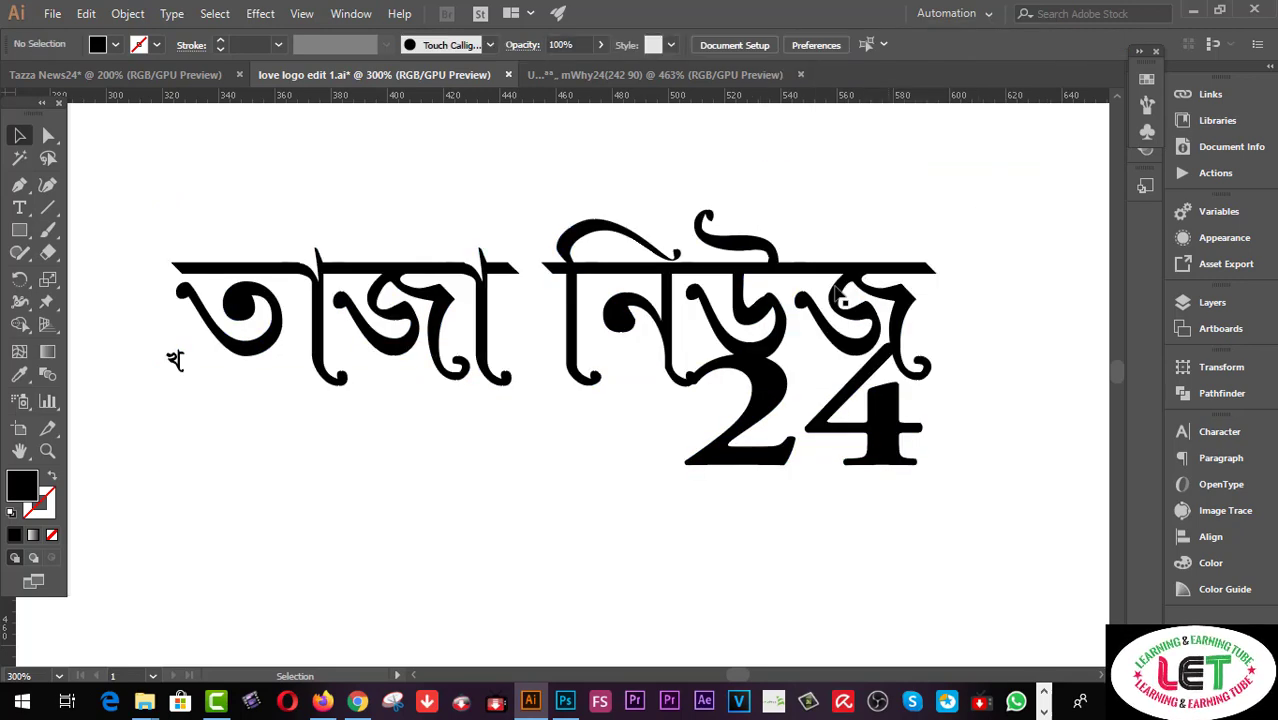
- Ungroup the outlined তাজা নিউজ lettering and check that its letters select individually
{"action": "left_click", "coordinate": [648, 318]}
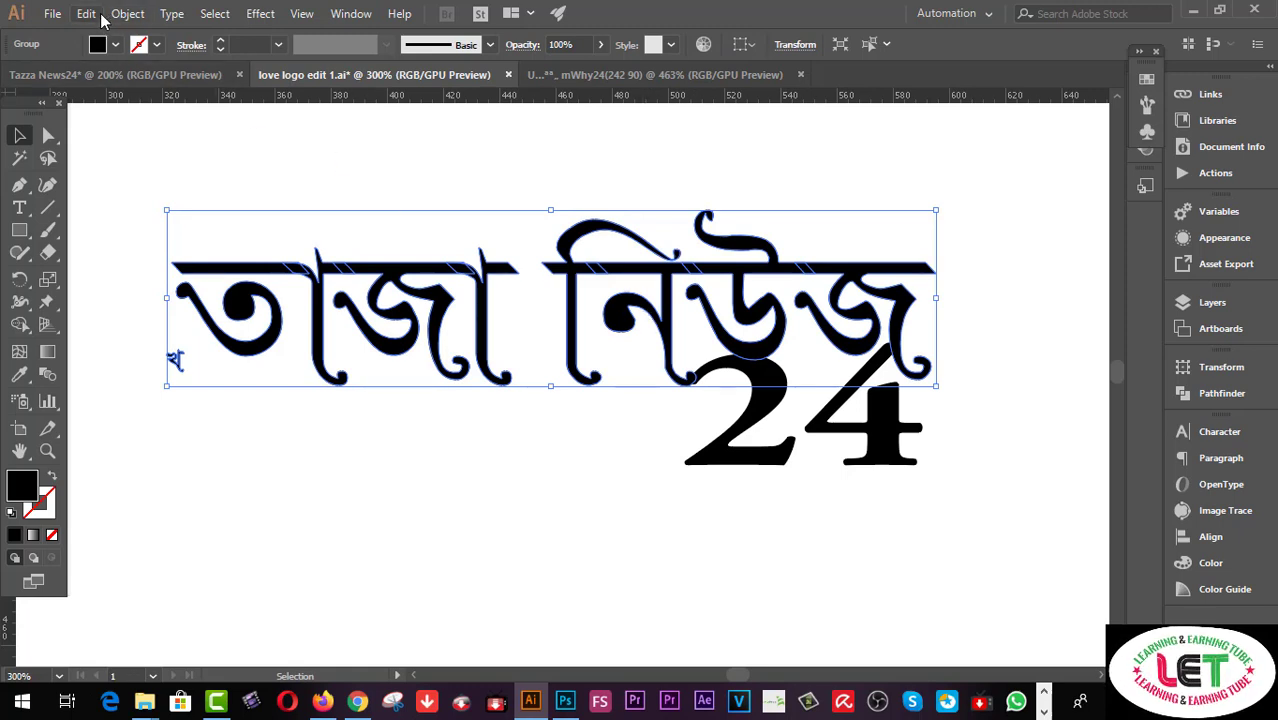
{"action": "right_click", "coordinate": [601, 272]}
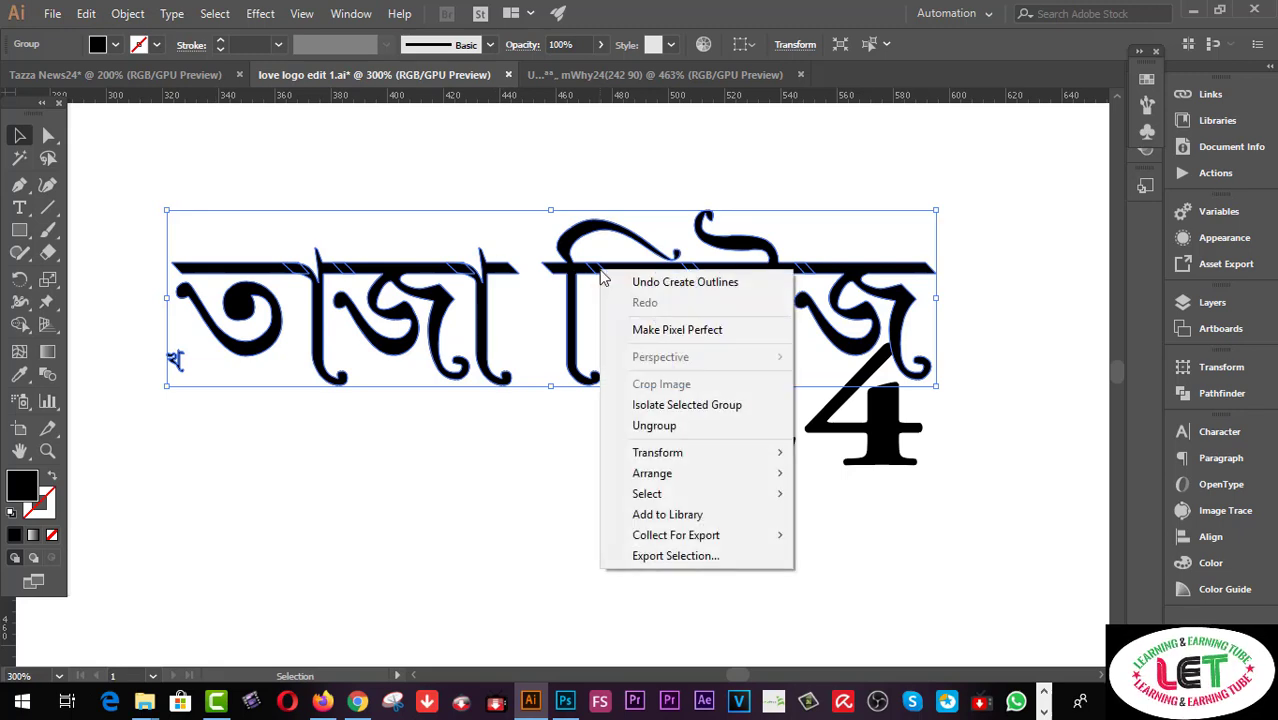
{"action": "left_click", "coordinate": [663, 428]}
{"action": "left_click", "coordinate": [655, 447]}
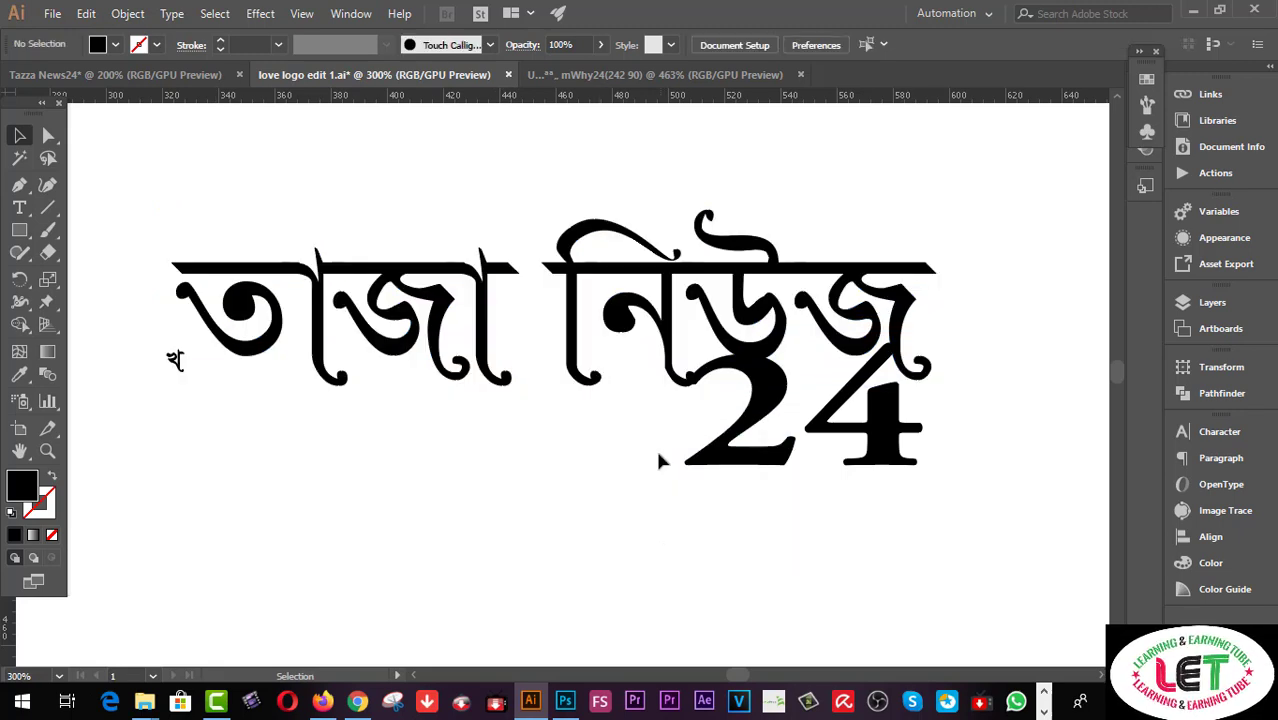
{"action": "left_click", "coordinate": [648, 280]}
{"action": "left_click", "coordinate": [638, 522]}
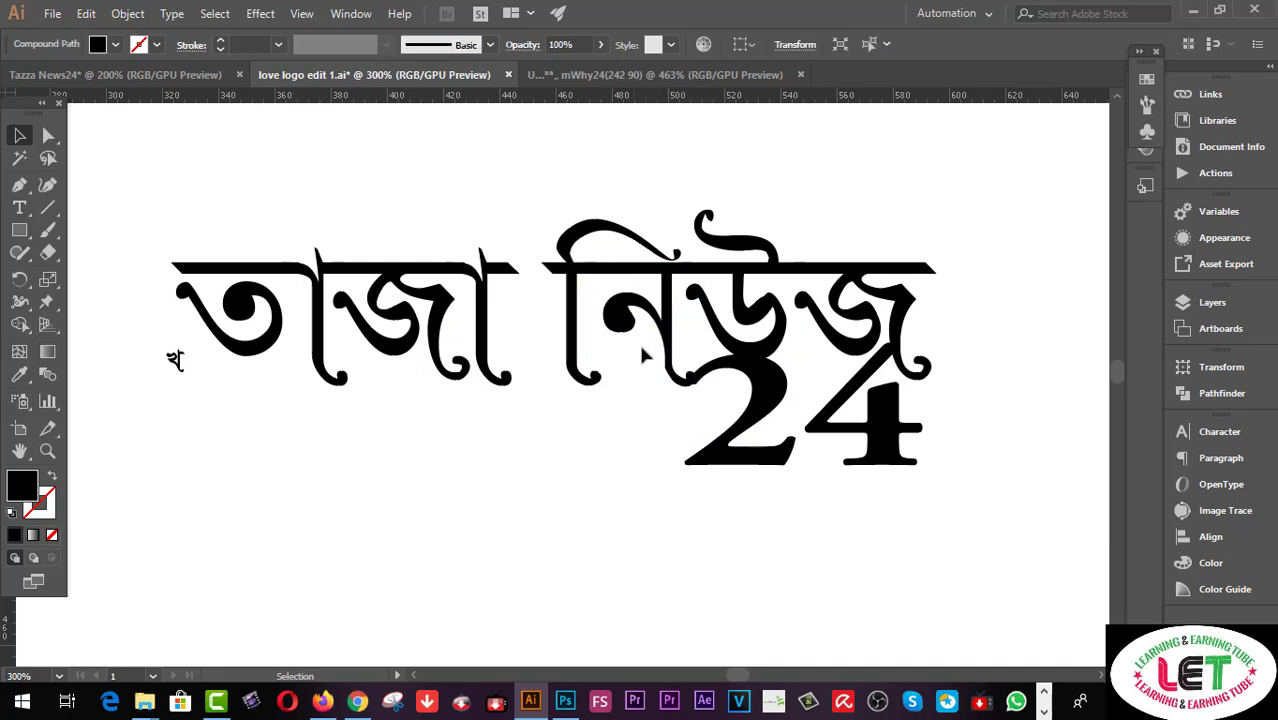
{"action": "left_click", "coordinate": [604, 233]}
{"action": "left_click", "coordinate": [627, 598]}
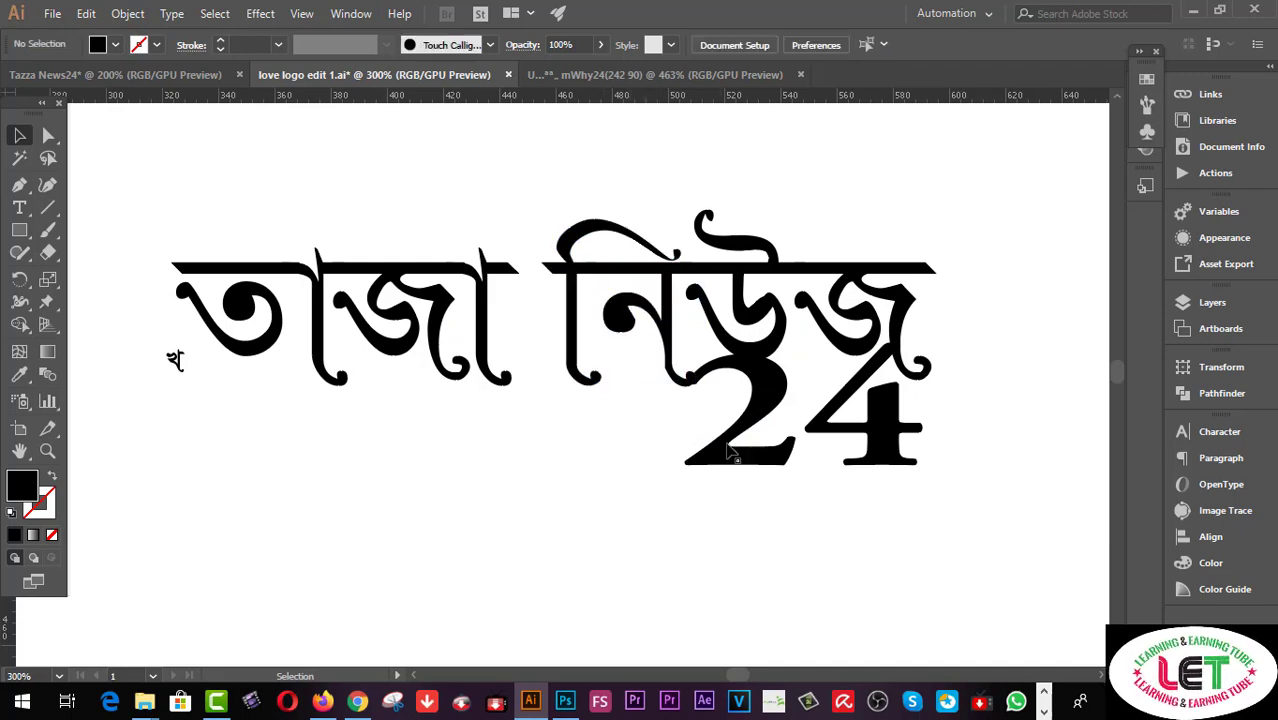
- Ungroup the outlined 24 into separate digits and check that they select individually
{"action": "left_click", "coordinate": [730, 452]}
{"action": "right_click", "coordinate": [864, 418]}
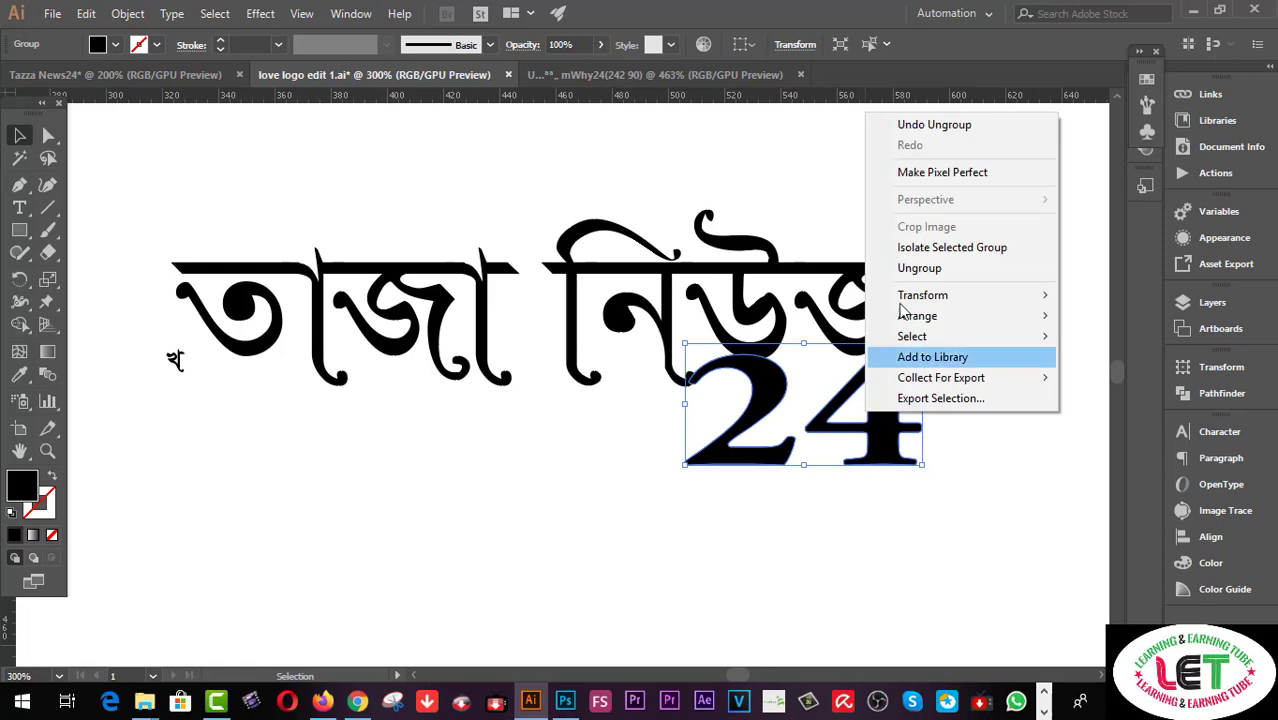
{"action": "left_click", "coordinate": [913, 280]}
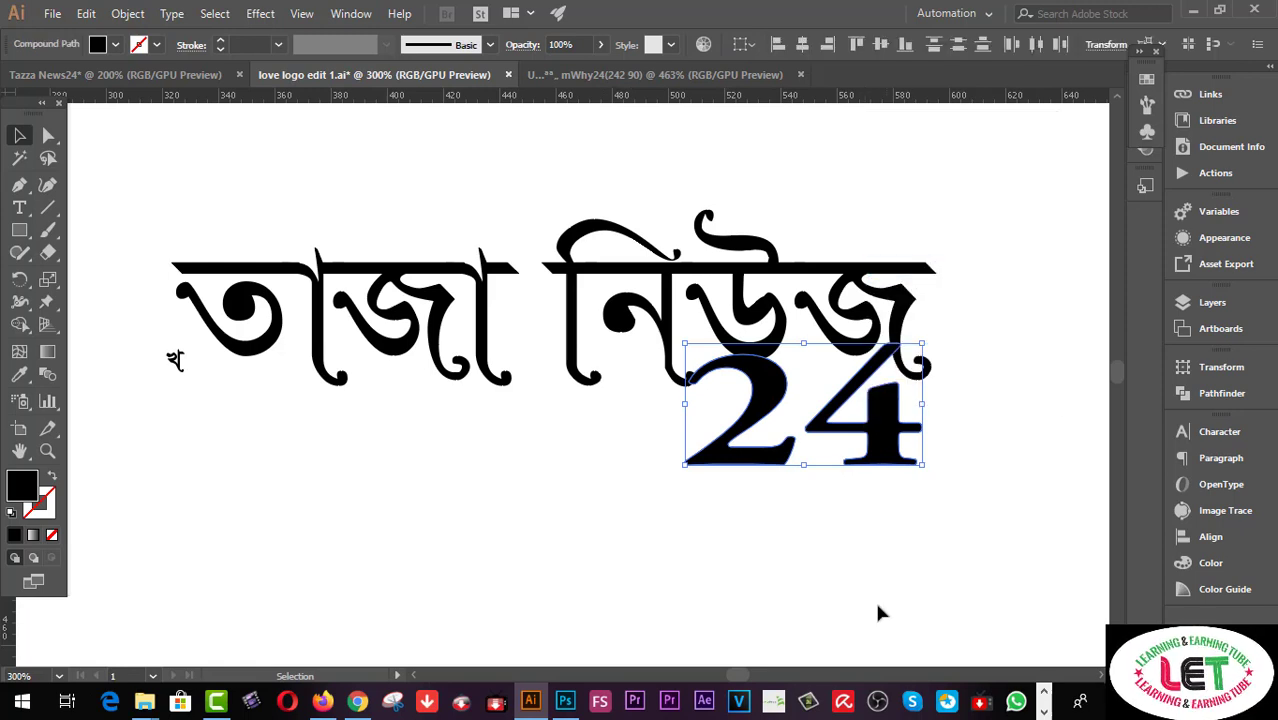
{"action": "left_click", "coordinate": [879, 608]}
{"action": "left_click", "coordinate": [912, 400]}
{"action": "left_click", "coordinate": [972, 323]}
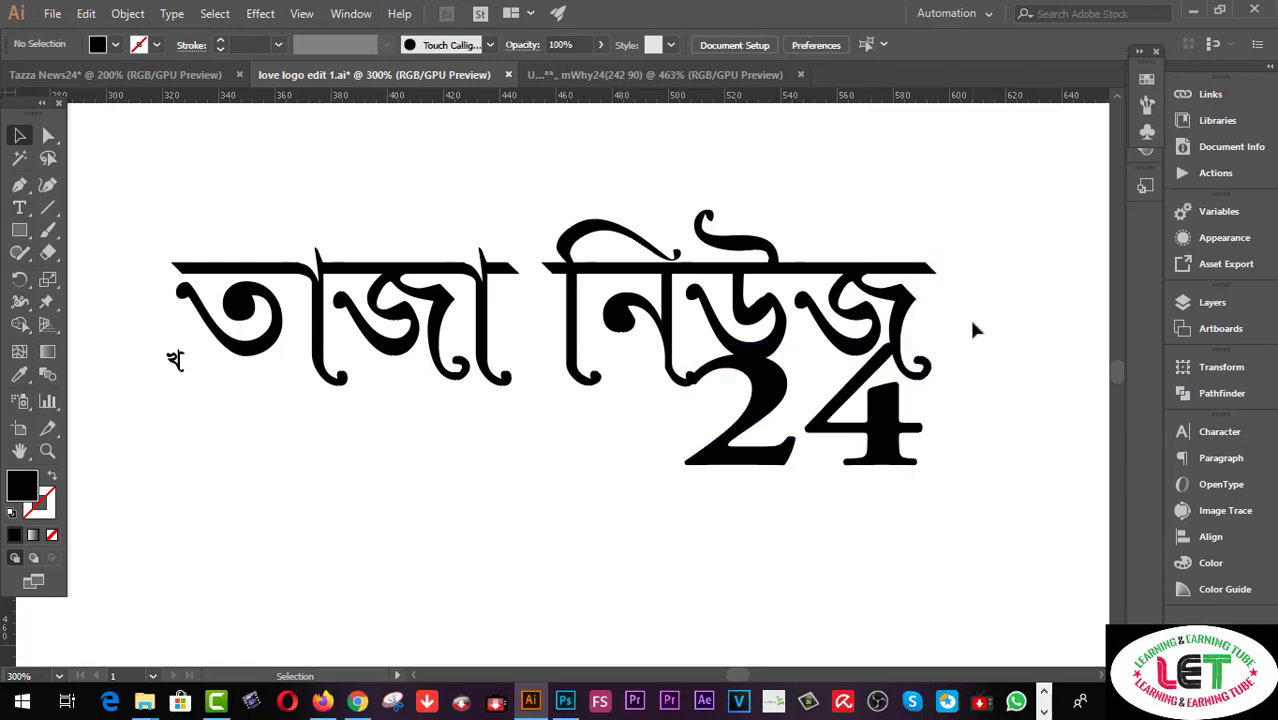
- Delete the small stray খ glyph below the first letter of তাজা
{"action": "left_click", "coordinate": [176, 364]}
{"action": "key", "text": "Delete"}
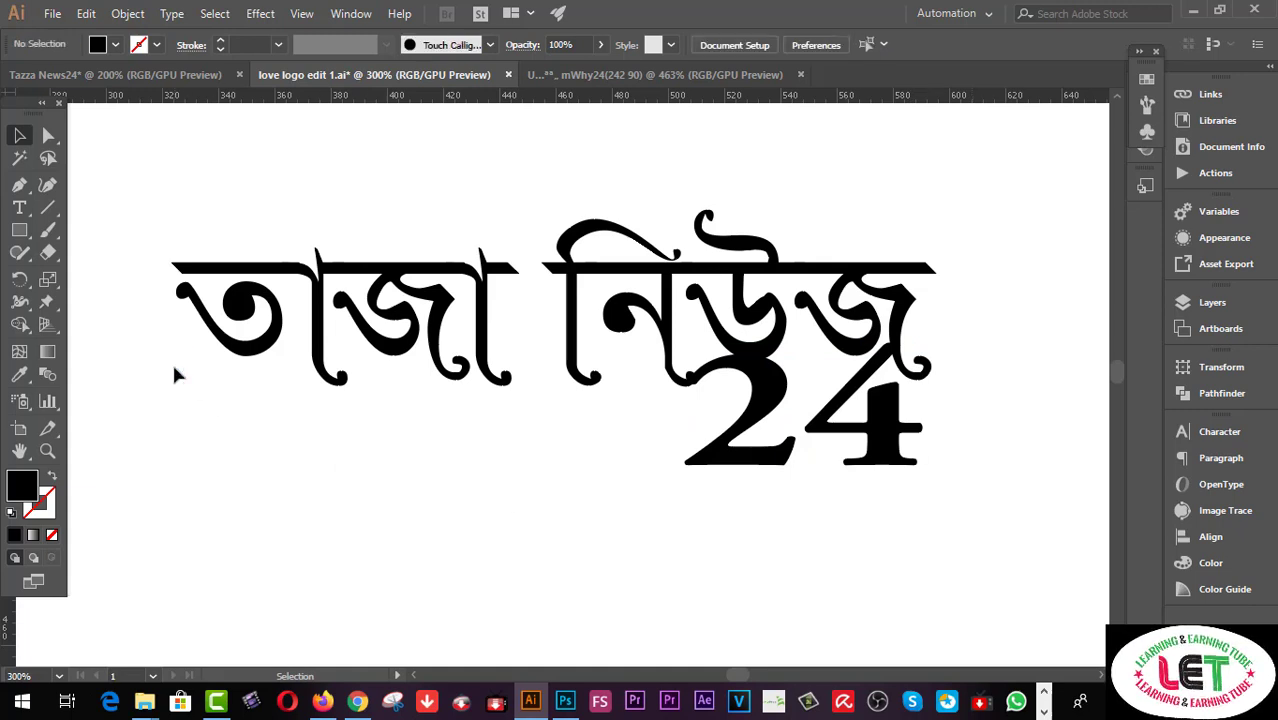
{"action": "left_click", "coordinate": [241, 344]}
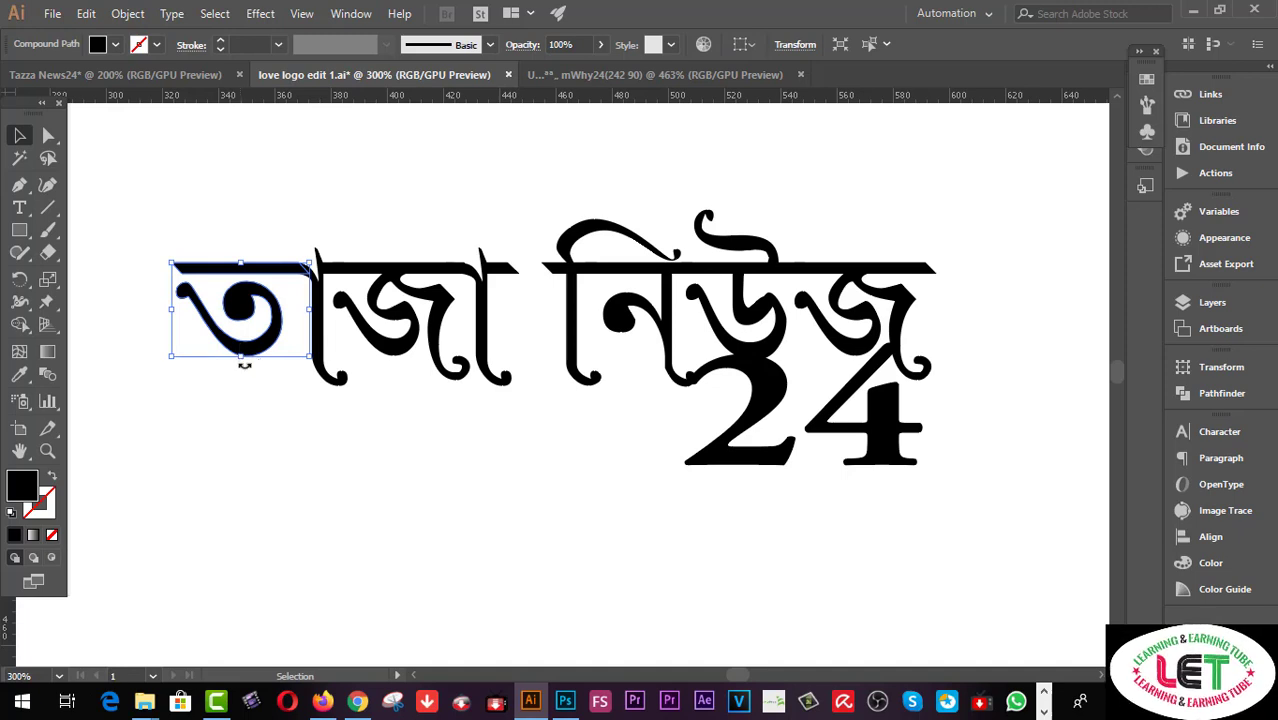
{"action": "left_click", "coordinate": [334, 413]}
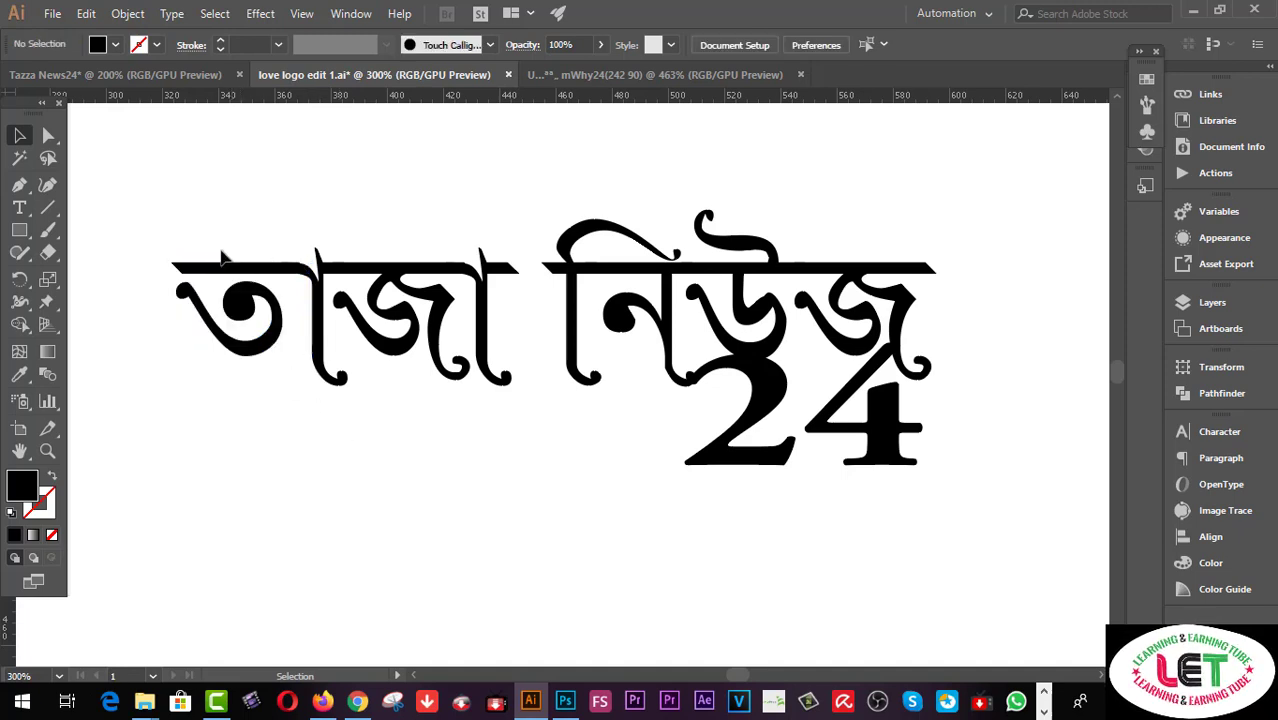
- Give the first letter pair তা of তাজা a red C90D0D fill with a black 1 pt outline
{"action": "left_click_drag", "start_coordinate": [196, 222], "coordinate": [320, 366]}
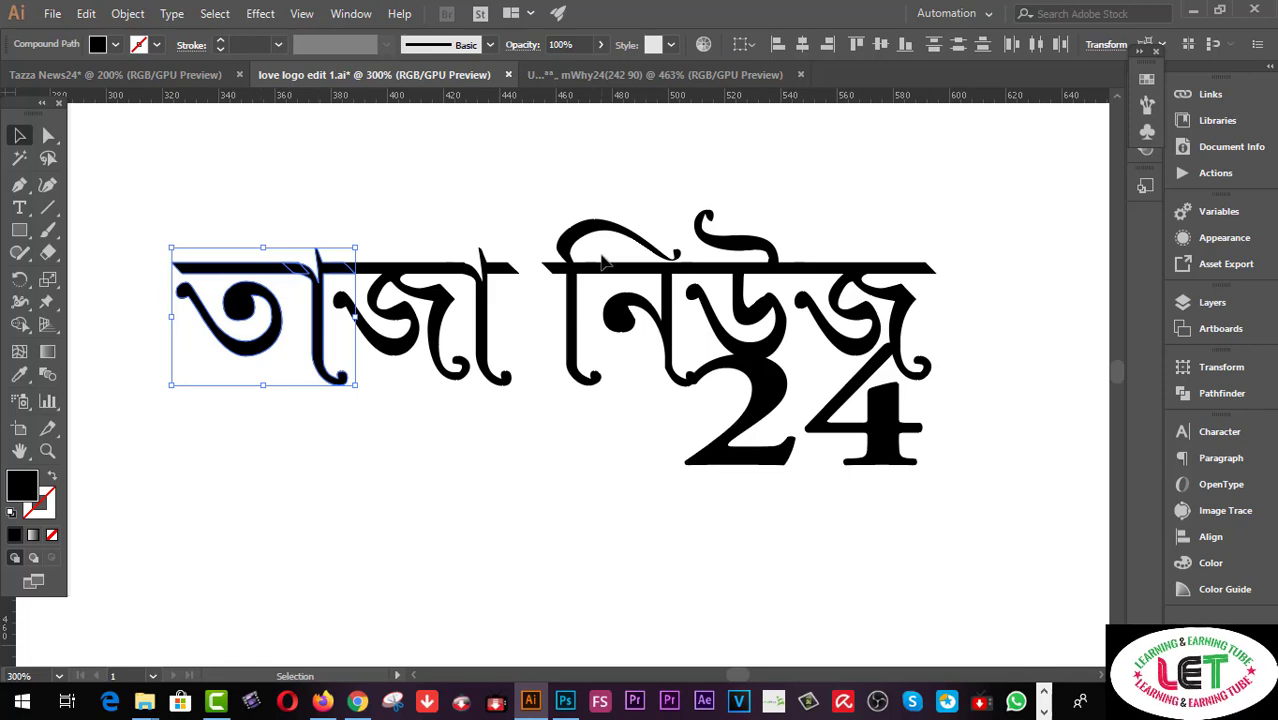
{"action": "double_click", "coordinate": [22, 487]}
{"action": "left_click", "coordinate": [856, 214]}
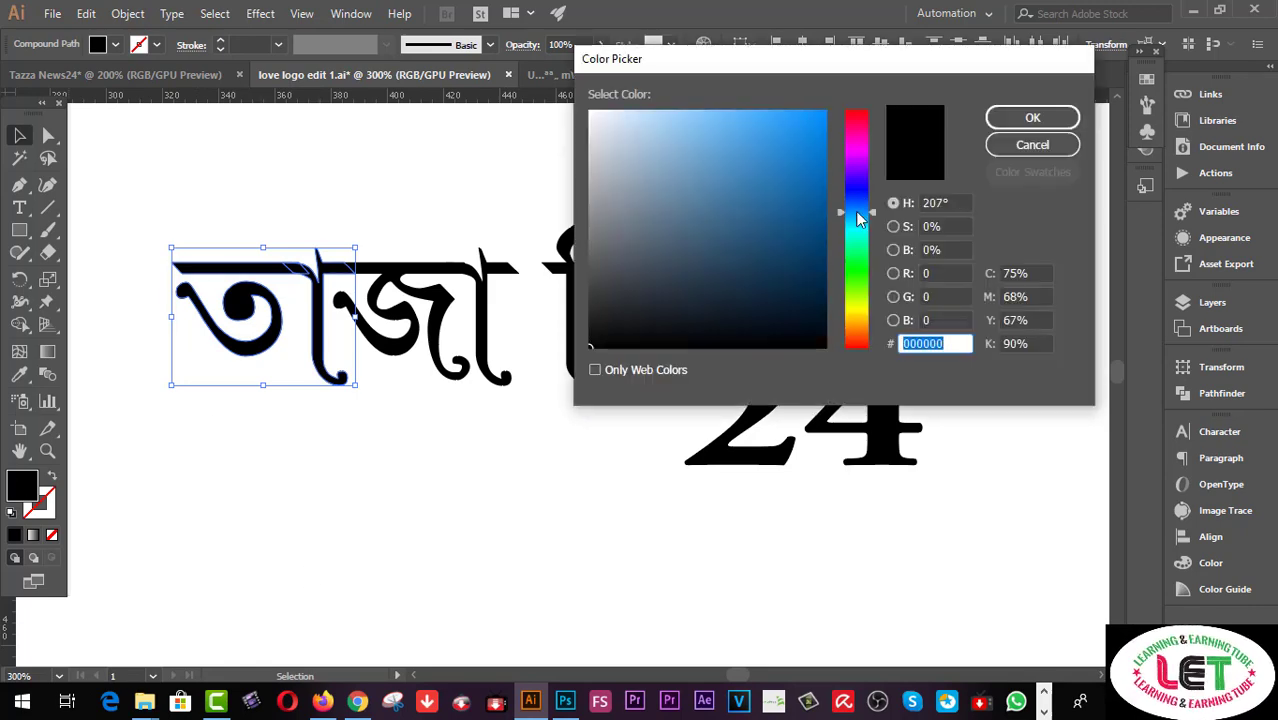
{"action": "key", "text": "Escape"}
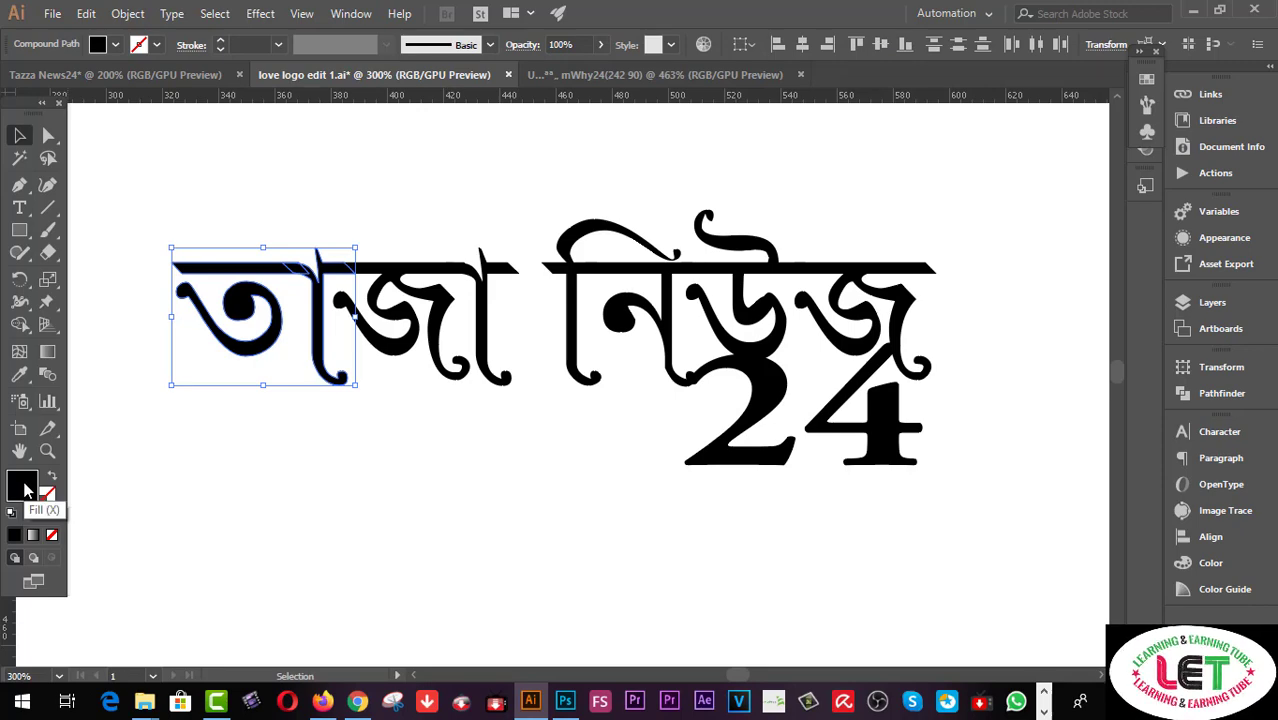
{"action": "double_click", "coordinate": [23, 490]}
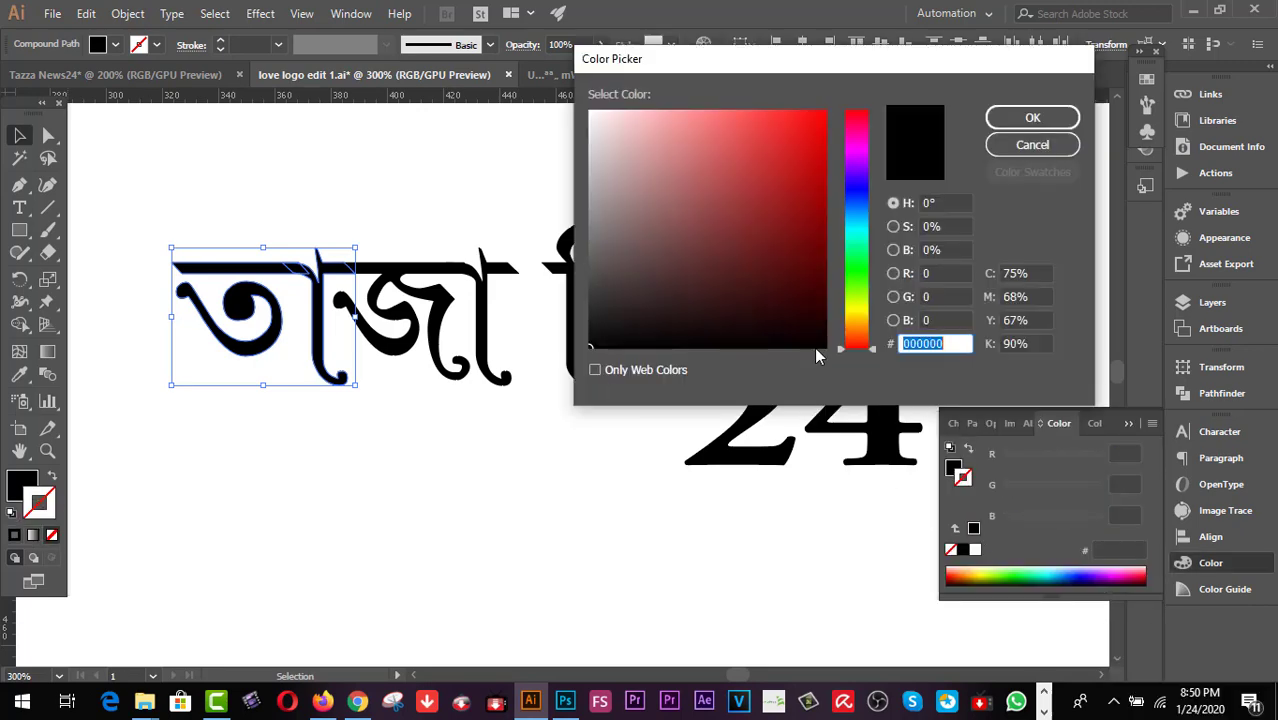
{"action": "left_click_drag", "start_coordinate": [816, 356], "coordinate": [813, 160]}
{"action": "left_click", "coordinate": [1032, 118]}
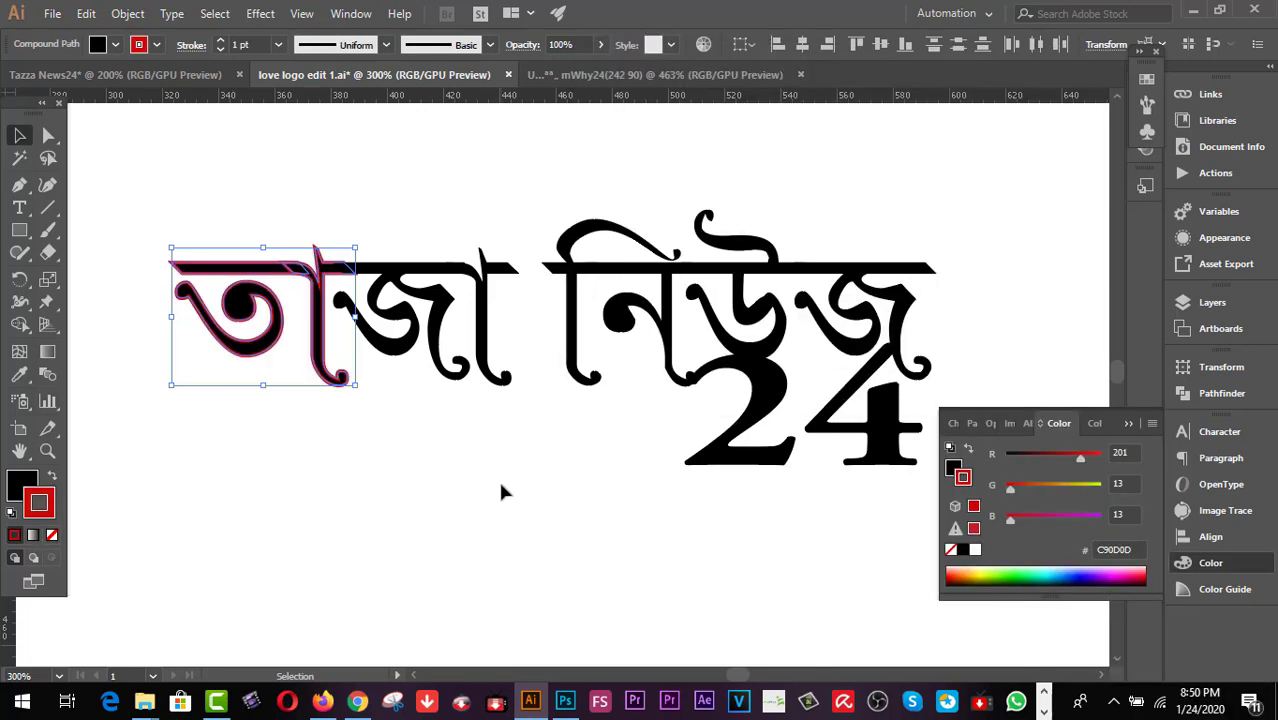
{"action": "left_click", "coordinate": [185, 515]}
{"action": "key", "text": "shift+x"}
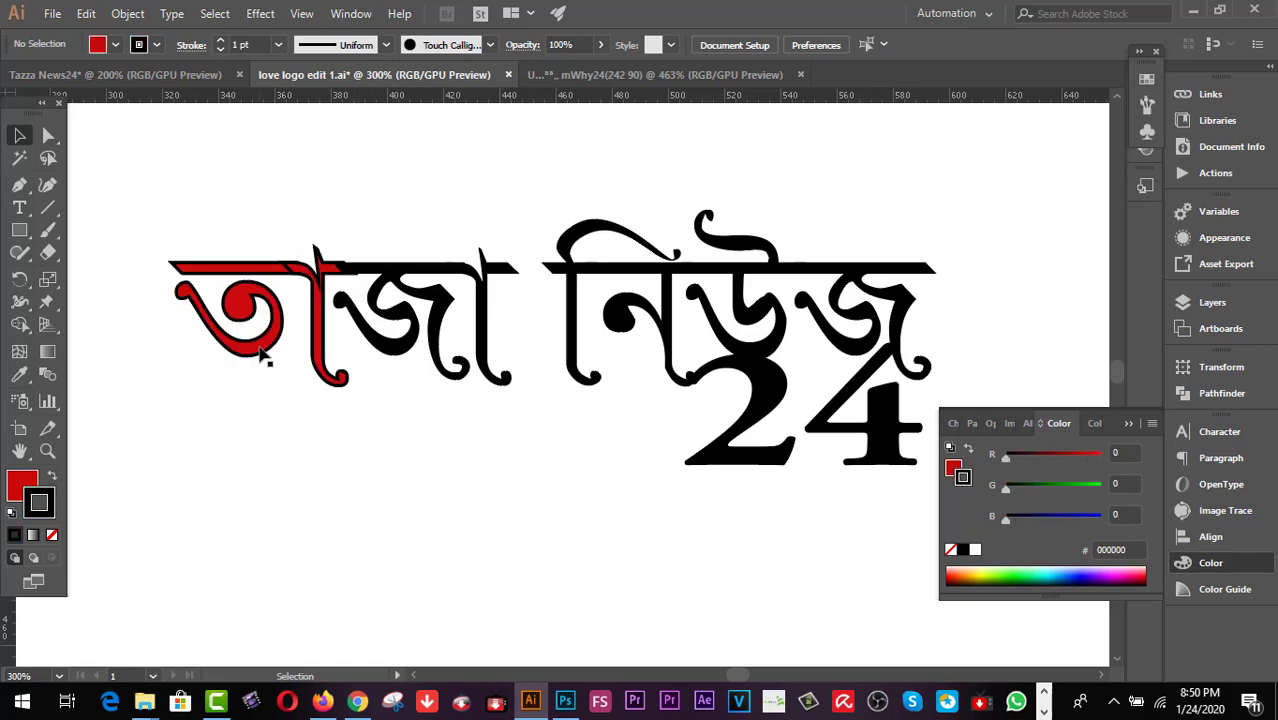
- Give the letter pair জা of তাজা a dark blue fill with a black 1 pt outline
{"action": "left_click", "coordinate": [456, 315]}
{"action": "left_click_drag", "start_coordinate": [376, 197], "coordinate": [513, 323]}
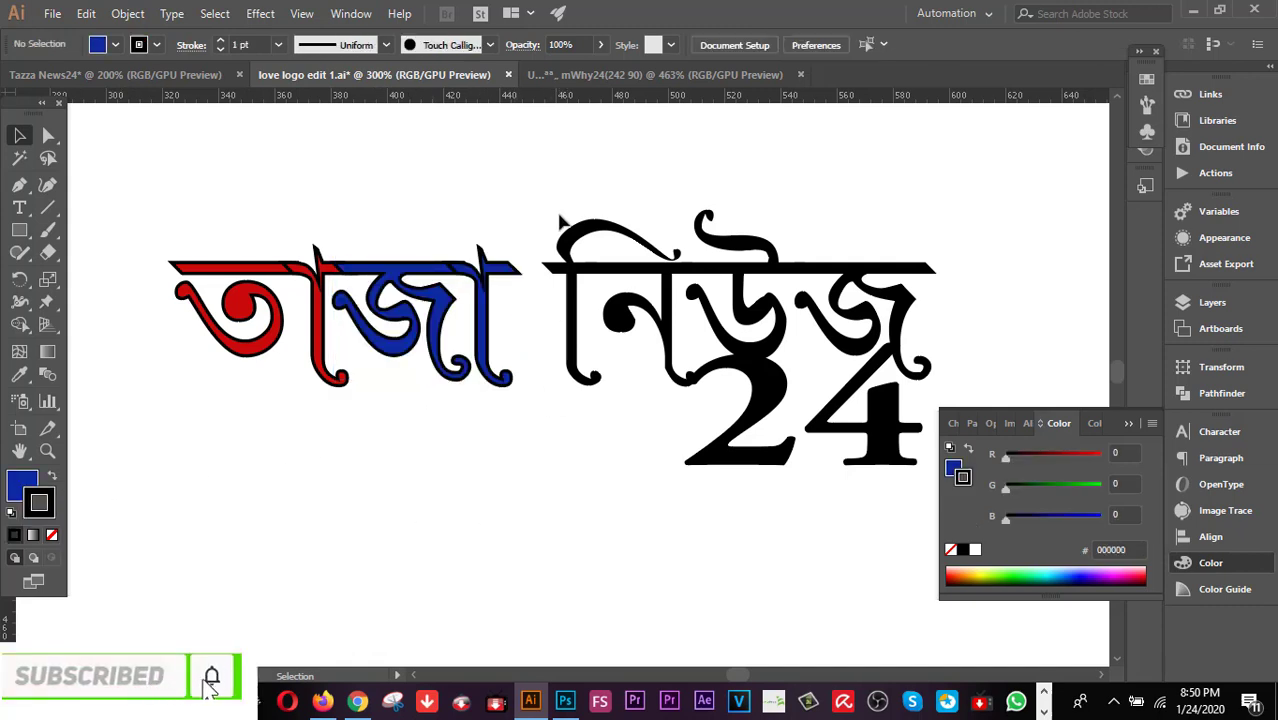
- Add a green 14A311 outline of 1 pt around the black letters of নিউজ
{"action": "left_click_drag", "start_coordinate": [556, 188], "coordinate": [889, 306]}
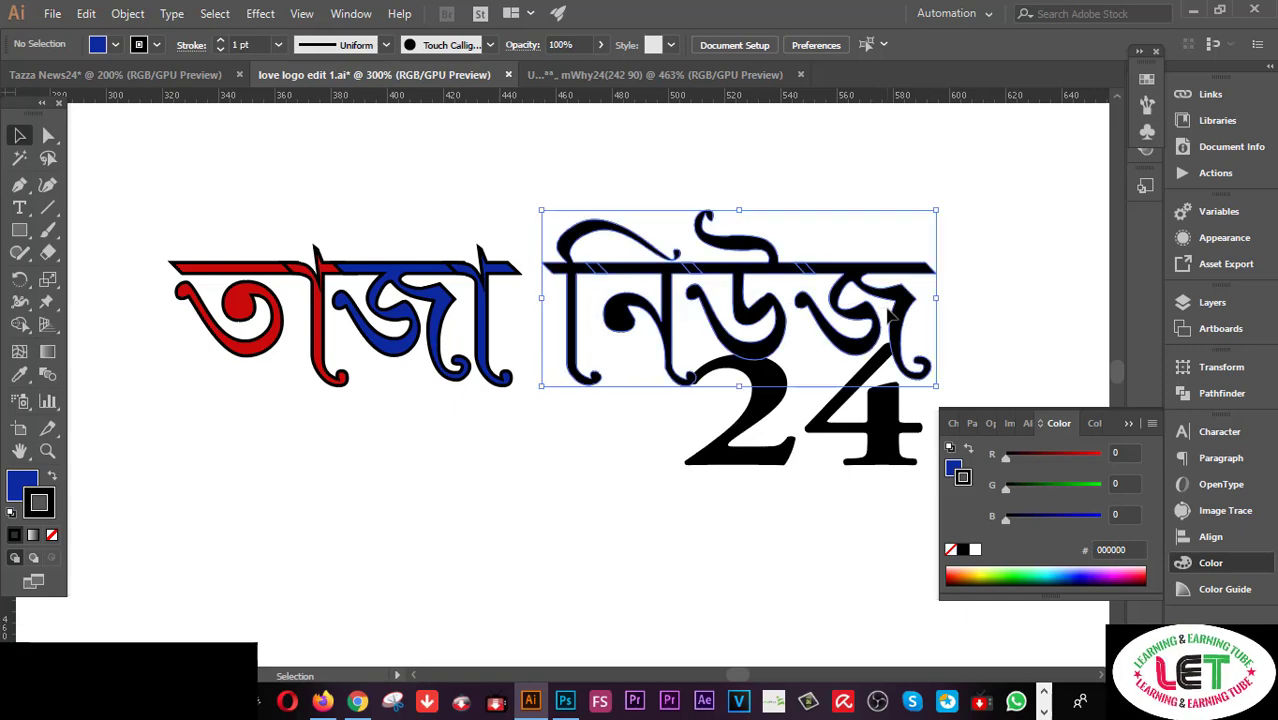
{"action": "double_click", "coordinate": [22, 487]}
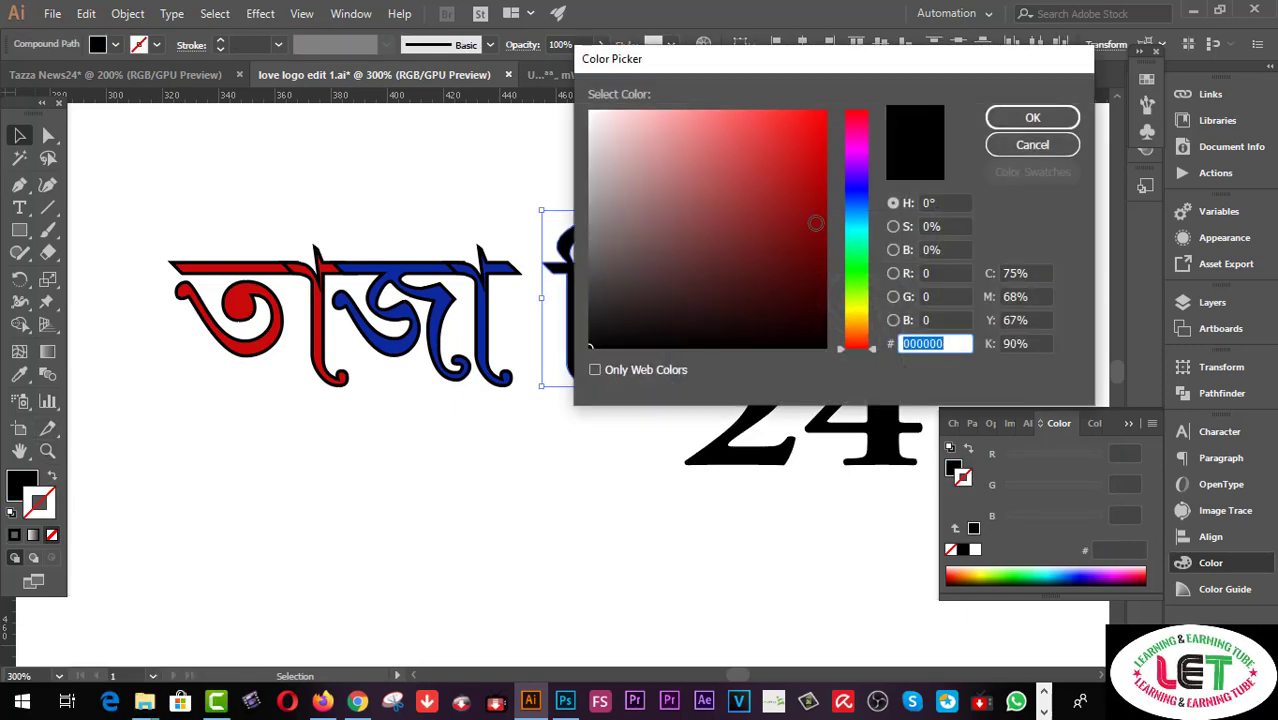
{"action": "left_click", "coordinate": [863, 272]}
{"action": "left_click_drag", "start_coordinate": [809, 216], "coordinate": [802, 196]}
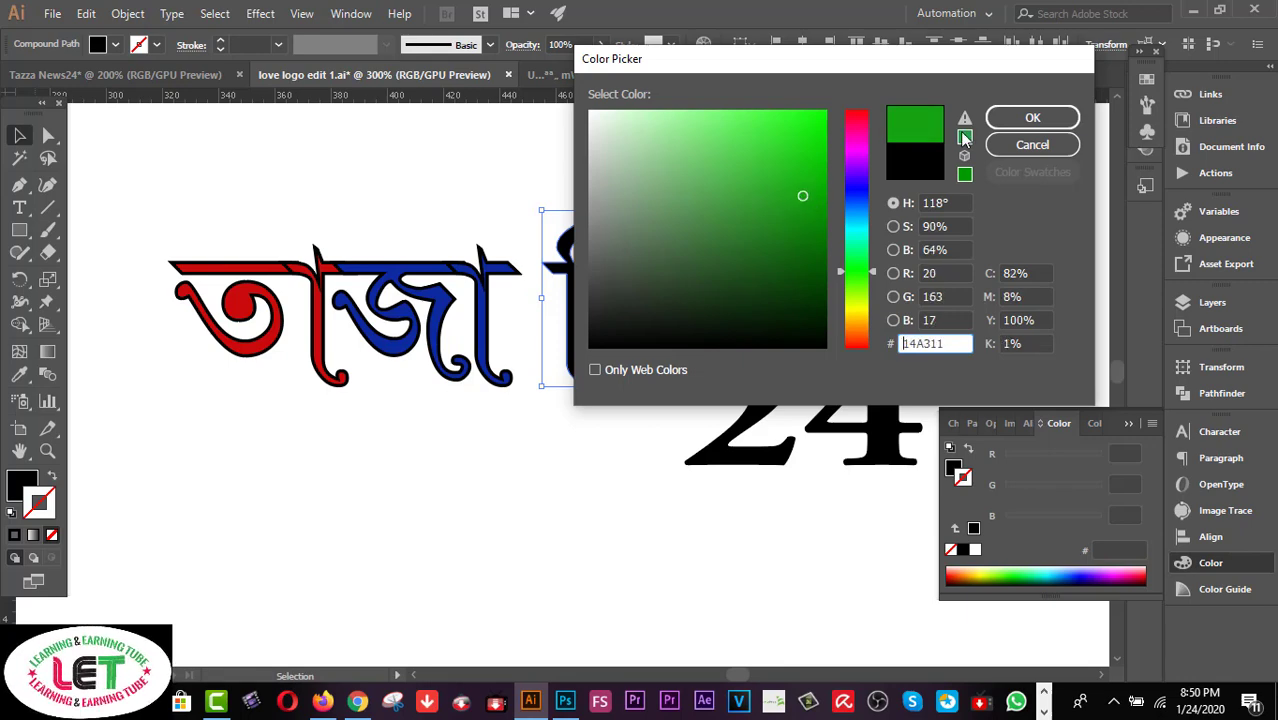
{"action": "left_click", "coordinate": [1036, 118]}
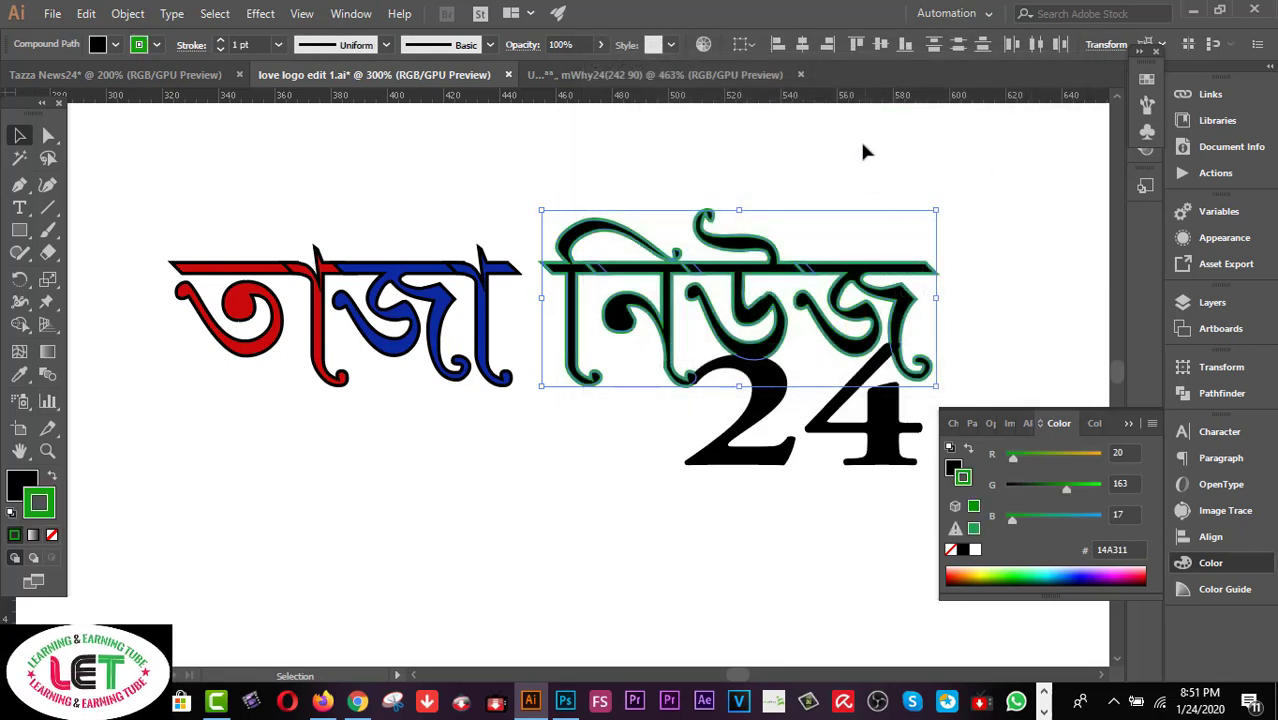
{"action": "left_click", "coordinate": [862, 145]}
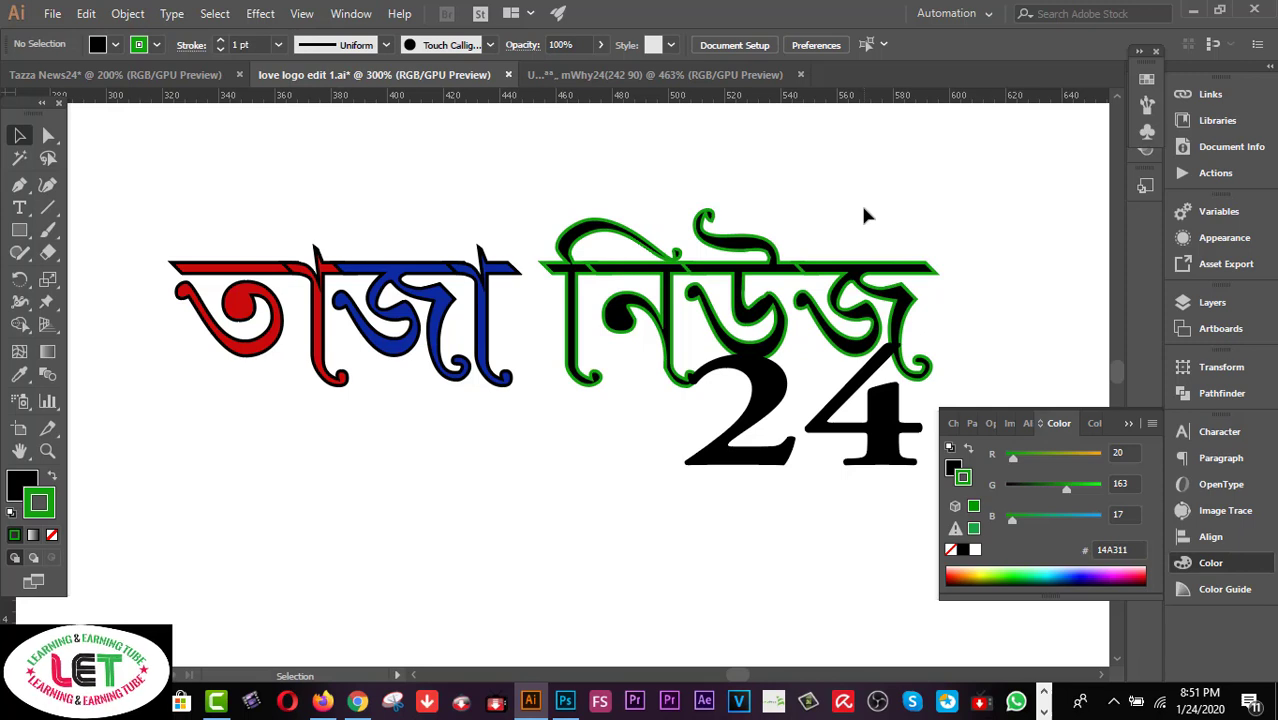
- Colour both digits of 24 with a purple 99118F fill and a black 1 pt outline
{"action": "left_click", "coordinate": [745, 435]}
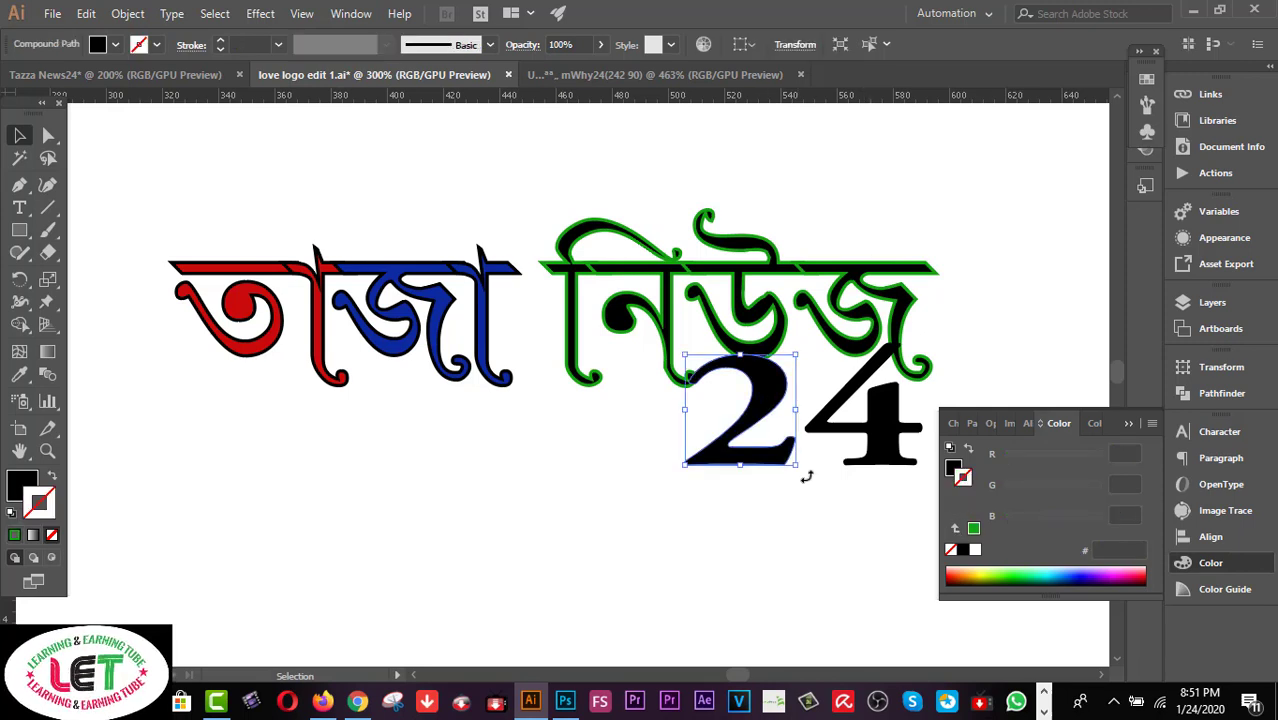
{"action": "left_click_drag", "start_coordinate": [877, 508], "coordinate": [728, 446]}
{"action": "left_click", "coordinate": [38, 502]}
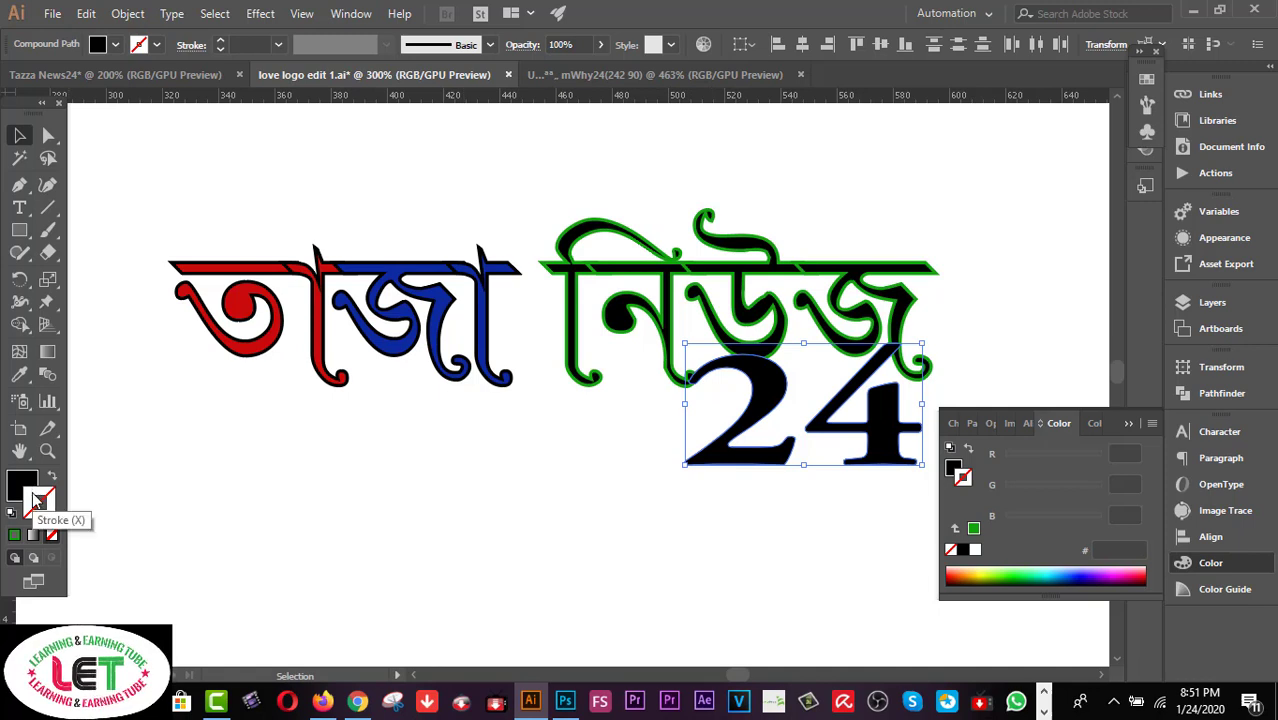
{"action": "left_click", "coordinate": [14, 535]}
{"action": "left_click", "coordinate": [862, 520]}
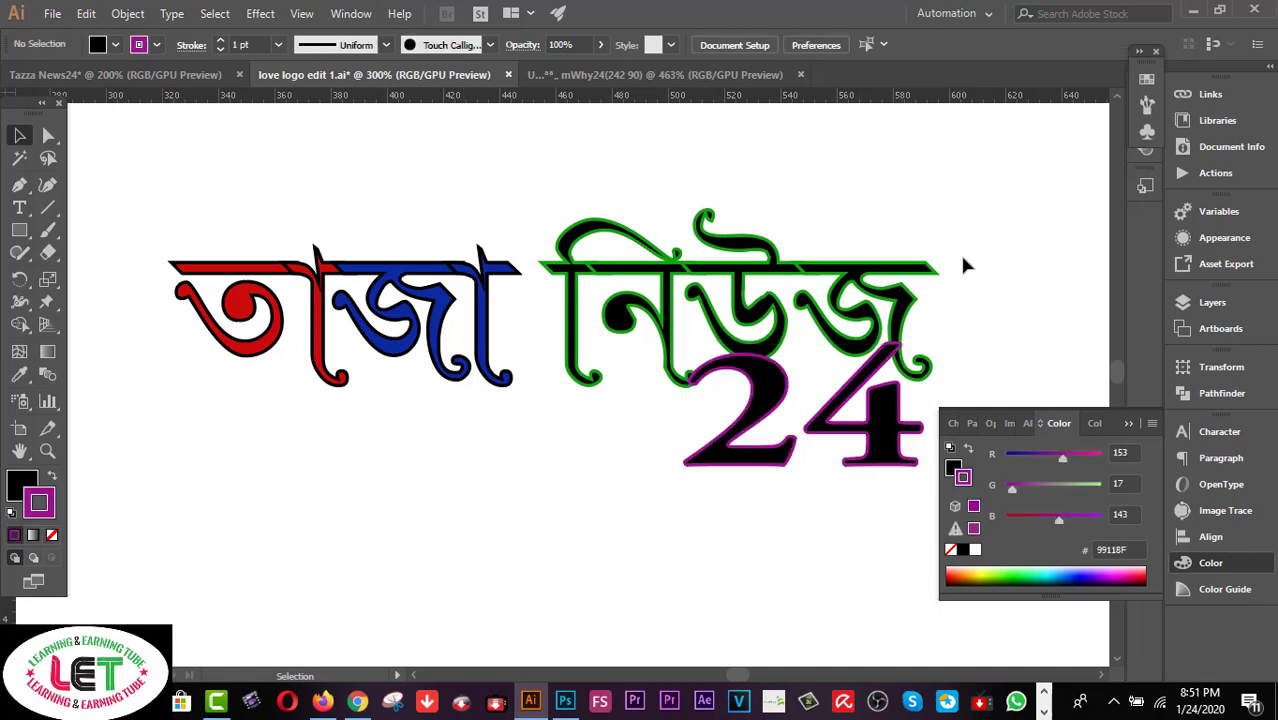
{"action": "left_click_drag", "start_coordinate": [870, 536], "coordinate": [728, 456]}
{"action": "left_click", "coordinate": [53, 480]}
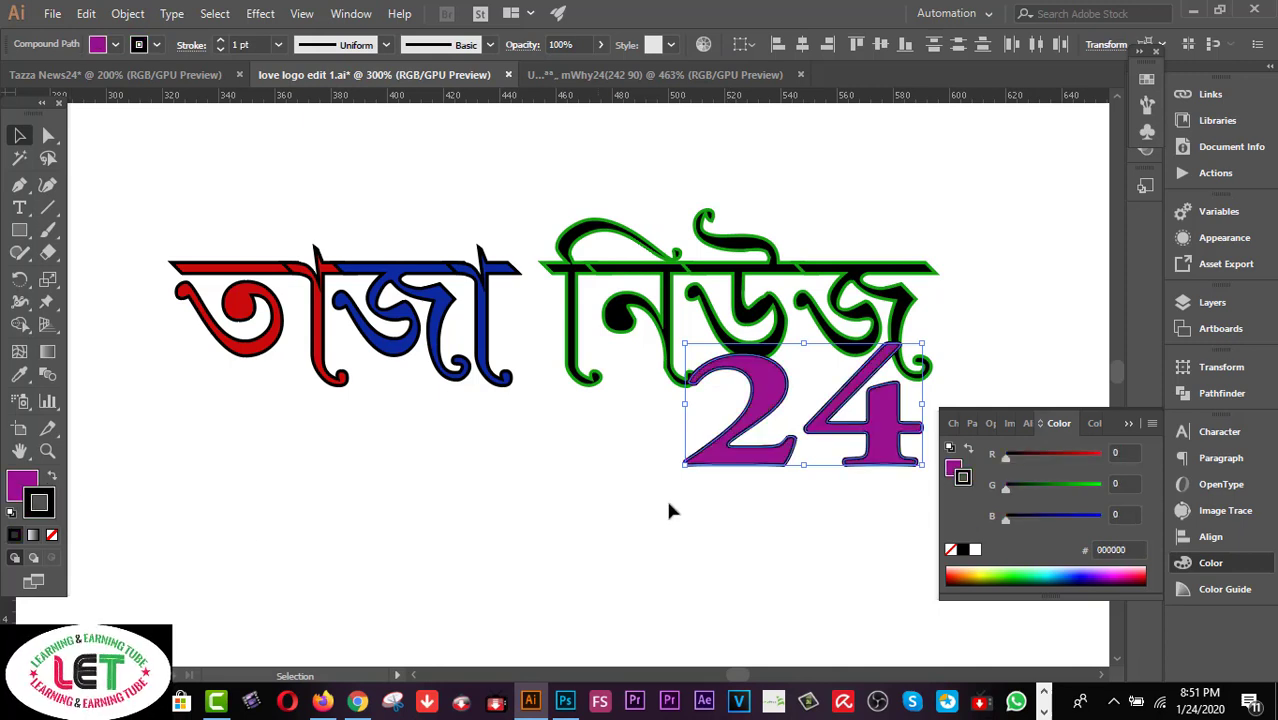
{"action": "left_click", "coordinate": [713, 538]}
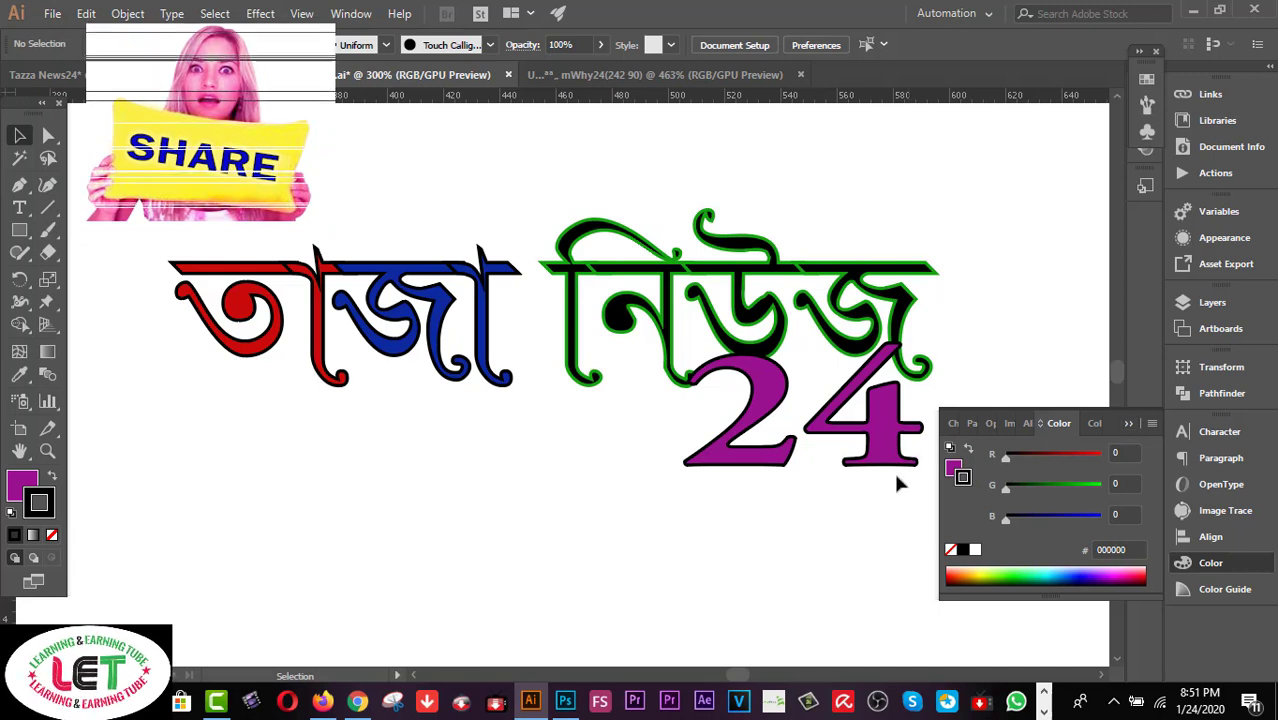
- Copy the black fill and green outline of নিউজ onto both digits of 24 with the Eyedropper
{"action": "left_click_drag", "start_coordinate": [895, 500], "coordinate": [741, 417]}
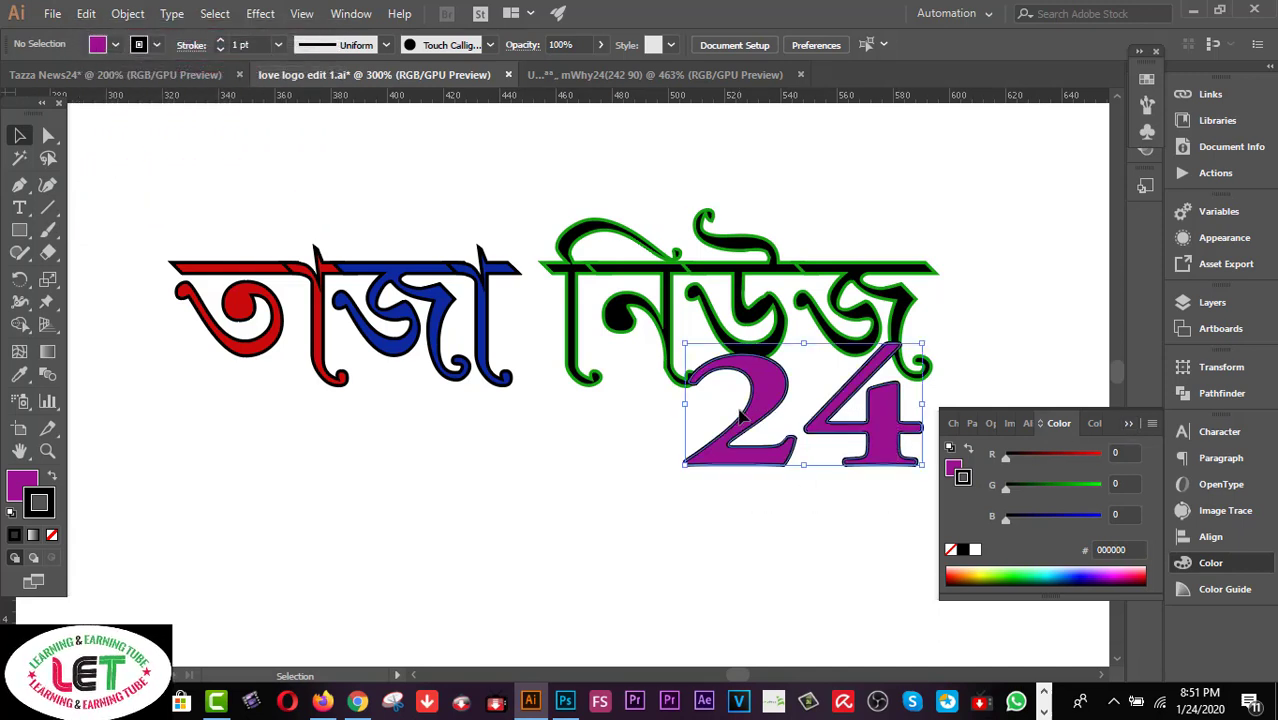
{"action": "left_click", "coordinate": [19, 374]}
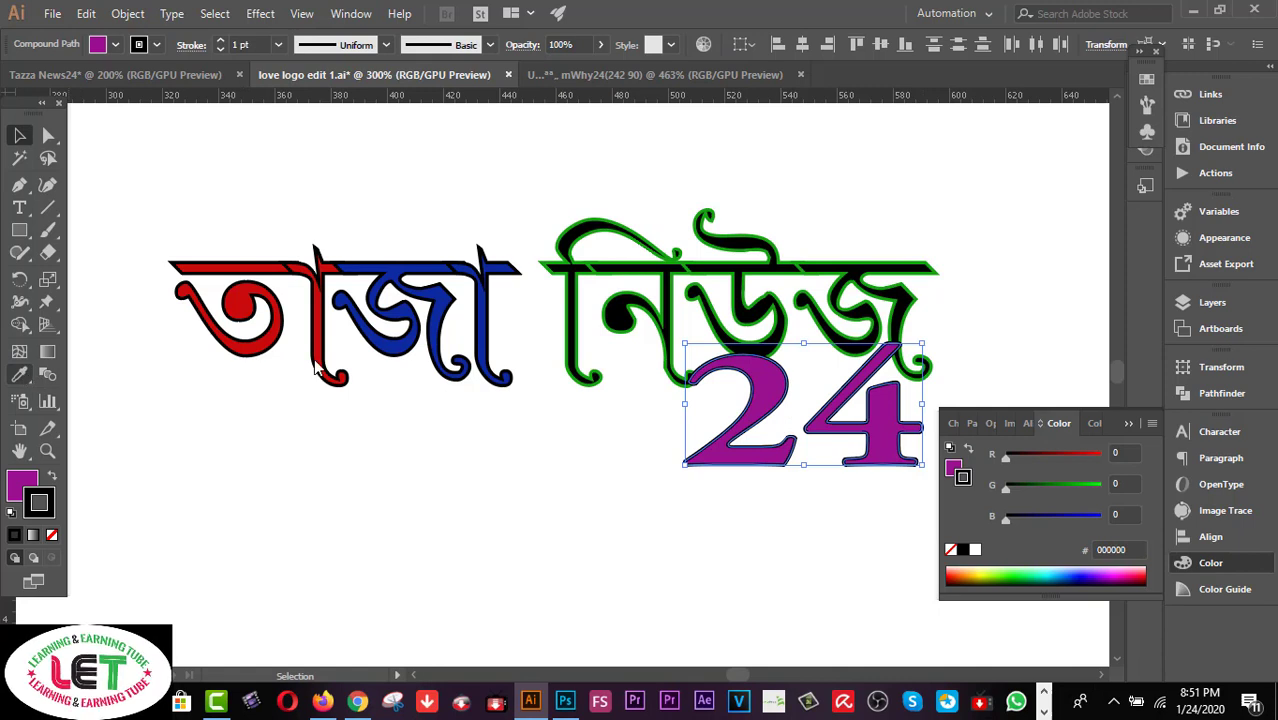
{"action": "left_click", "coordinate": [755, 305]}
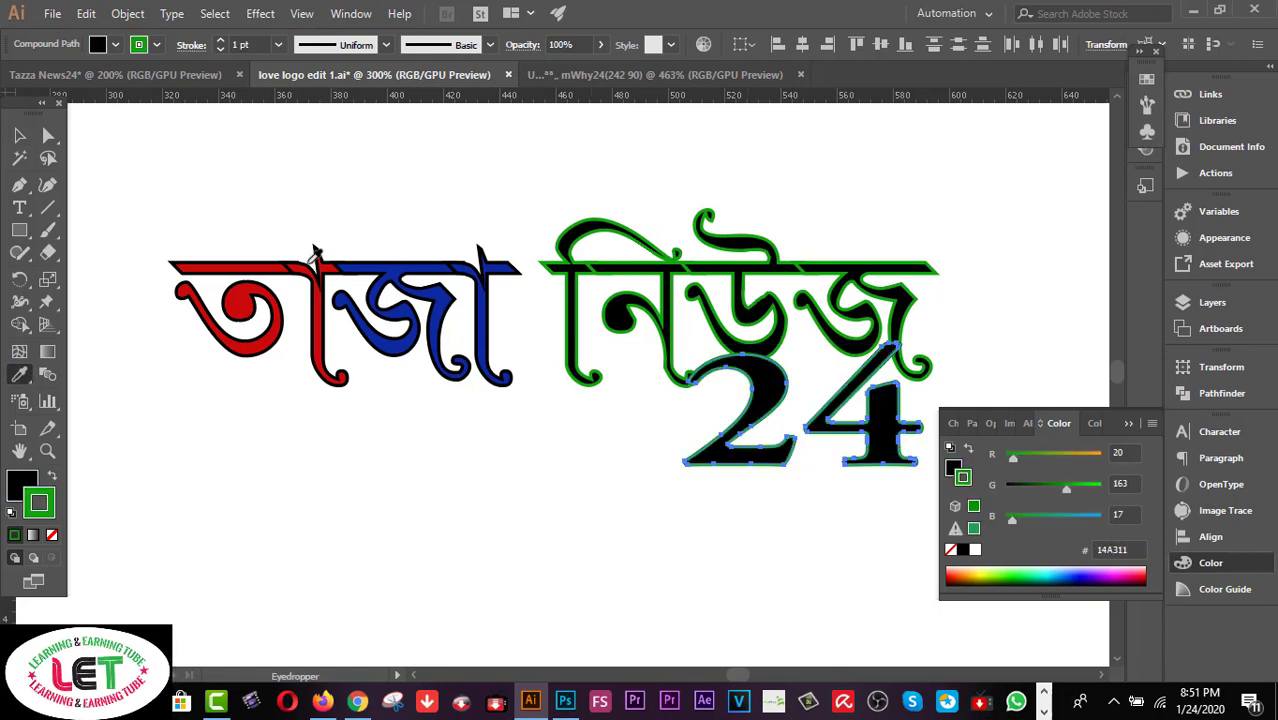
{"action": "left_click", "coordinate": [19, 135]}
{"action": "left_click", "coordinate": [342, 166]}
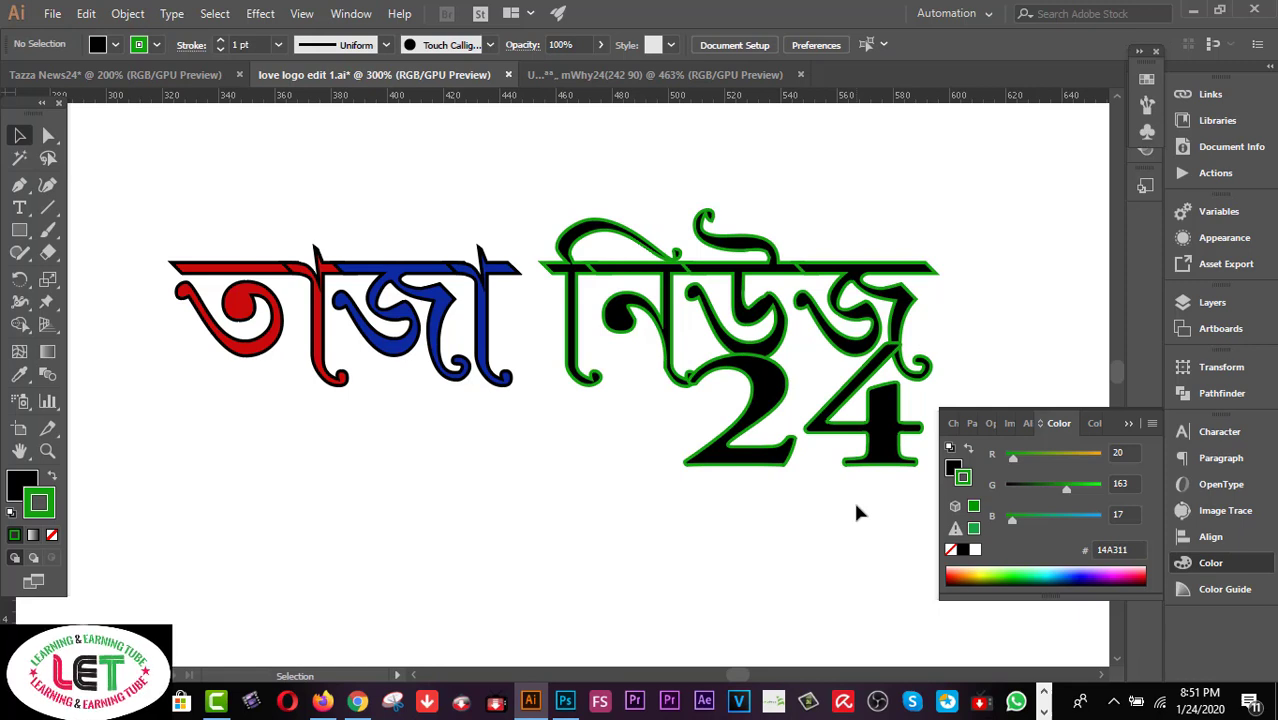
- Recolour both digits of 24 with a bright red fill and a black outline
{"action": "left_click", "coordinate": [1129, 424]}
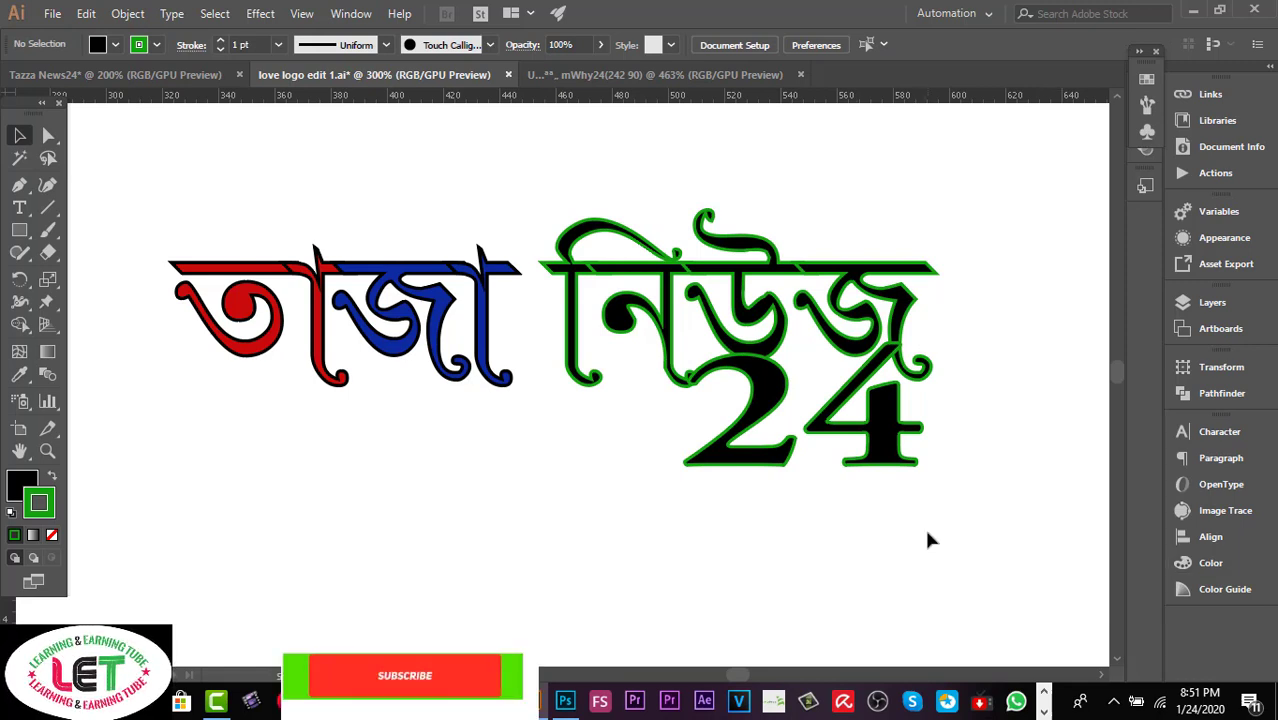
{"action": "left_click_drag", "start_coordinate": [941, 531], "coordinate": [733, 480]}
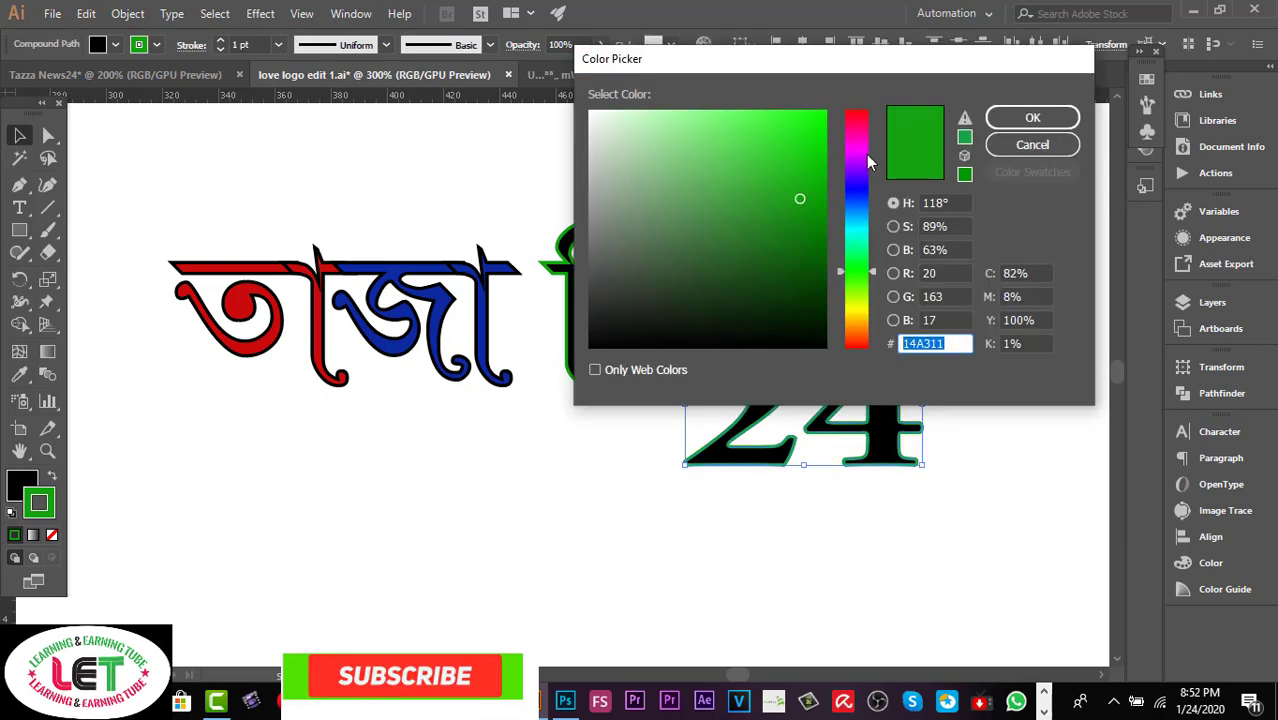
{"action": "left_click", "coordinate": [857, 113]}
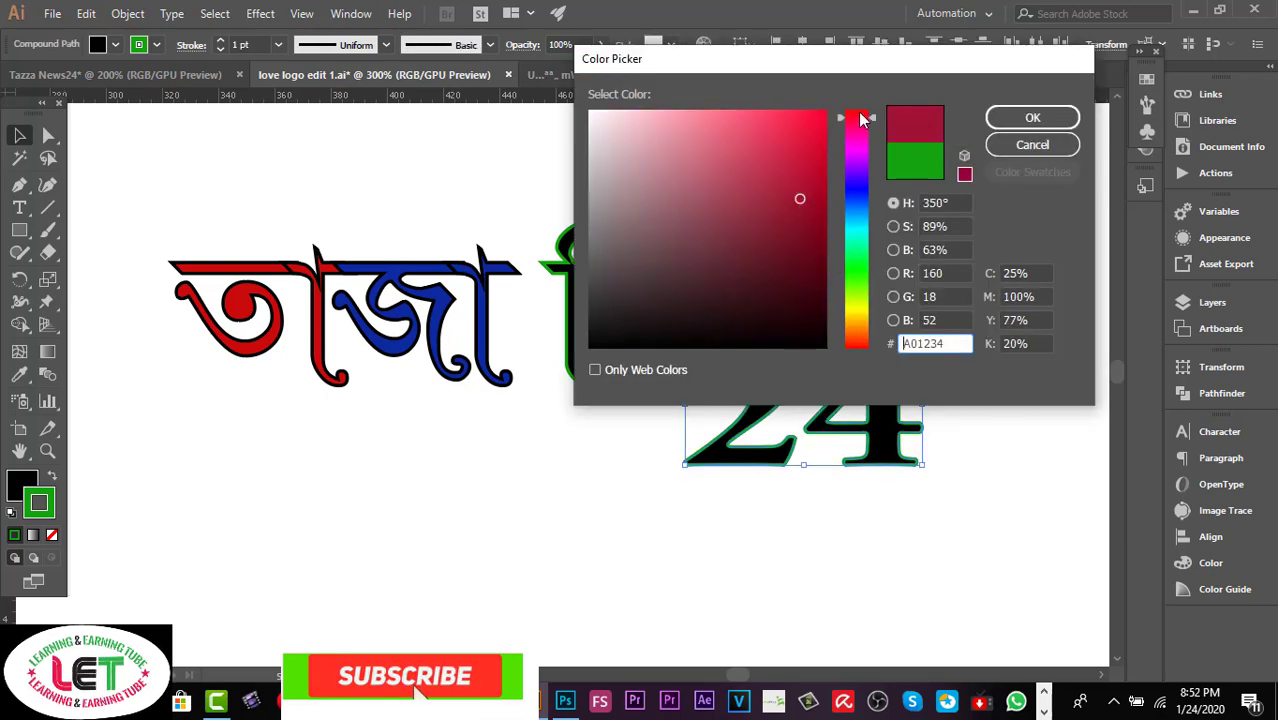
{"action": "left_click", "coordinate": [807, 131]}
{"action": "left_click", "coordinate": [1032, 117]}
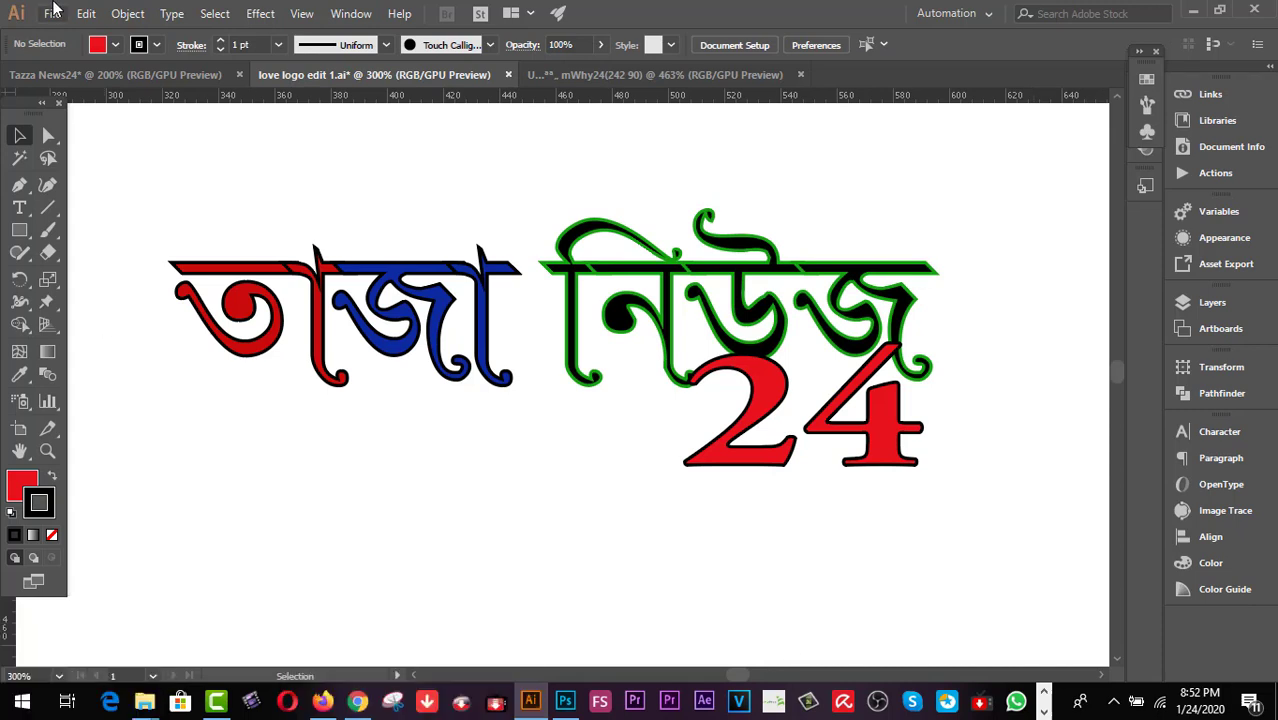
- Reduce the height of the 24 slightly from its top and bottom edges while keeping its width
{"action": "left_click_drag", "start_coordinate": [945, 528], "coordinate": [686, 455]}
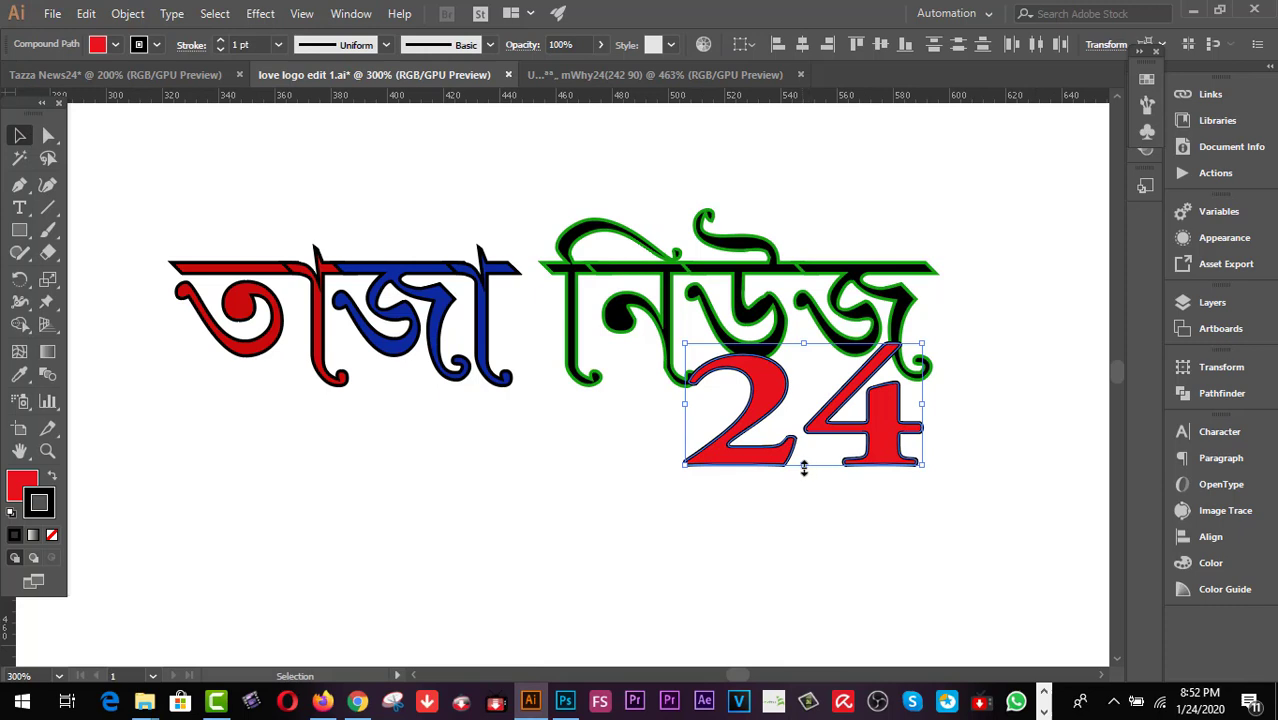
{"action": "left_click_drag", "start_coordinate": [804, 468], "coordinate": [804, 458]}
{"action": "left_click", "coordinate": [940, 475]}
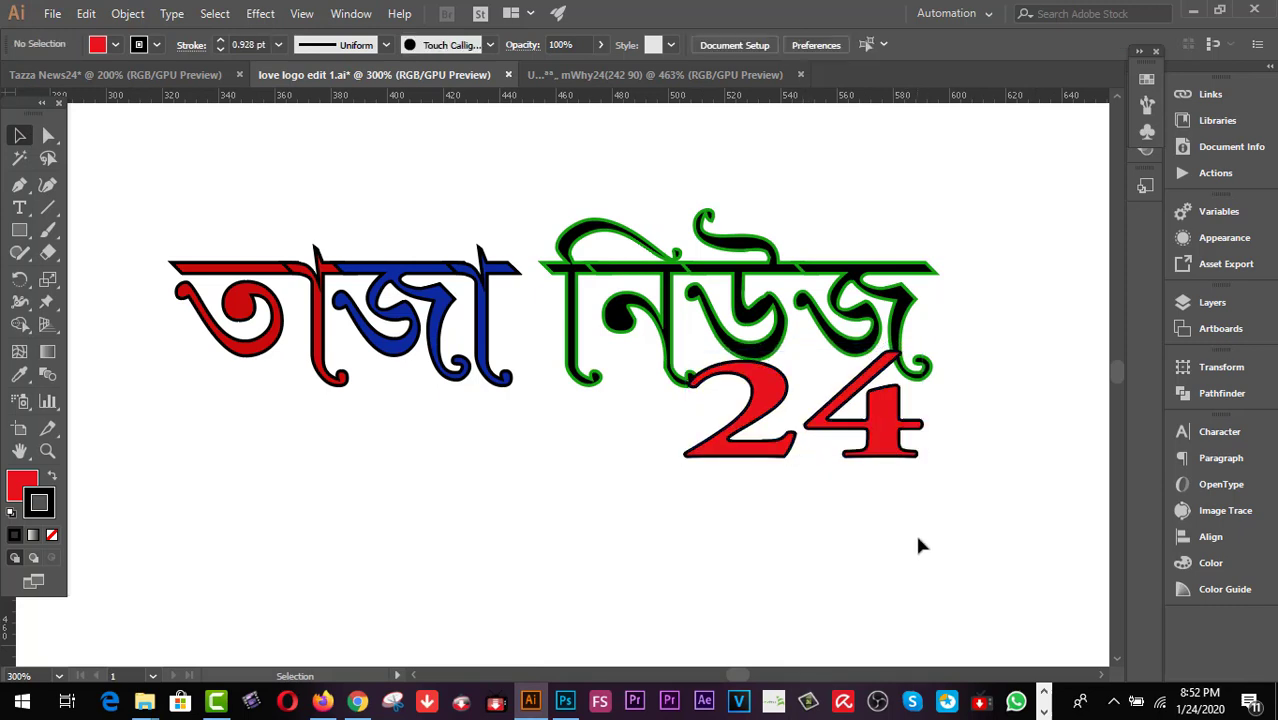
- Send both digits of 24 to the back so that they sit behind the নিউজ letters
{"action": "left_click_drag", "start_coordinate": [921, 545], "coordinate": [712, 458]}
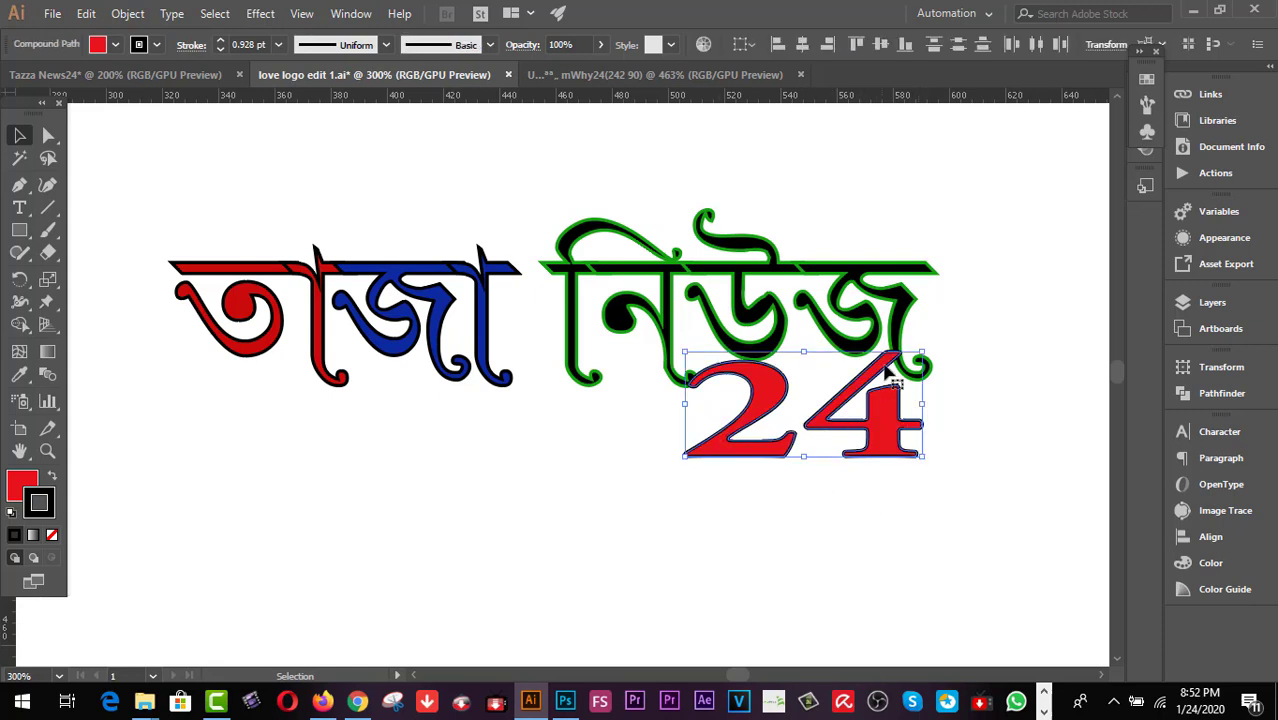
{"action": "left_click", "coordinate": [47, 451]}
{"action": "left_click", "coordinate": [832, 446]}
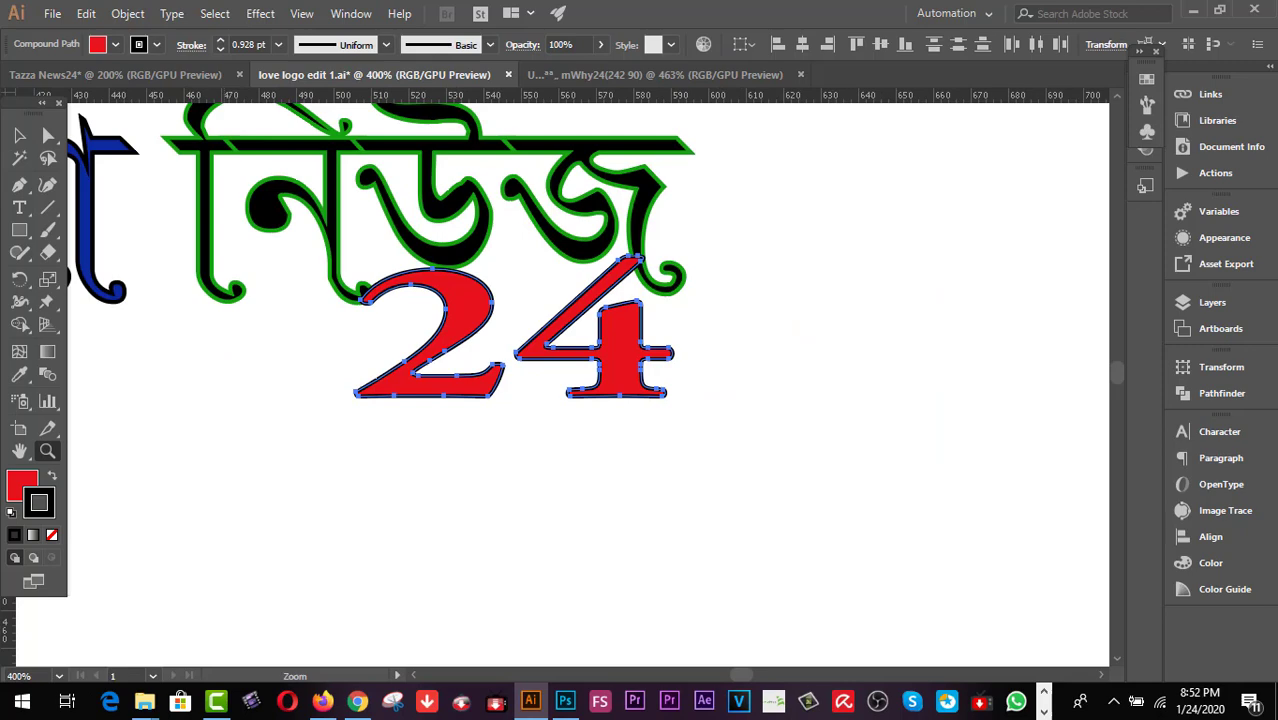
{"action": "left_click", "coordinate": [19, 451]}
{"action": "left_click_drag", "start_coordinate": [261, 374], "coordinate": [556, 448]}
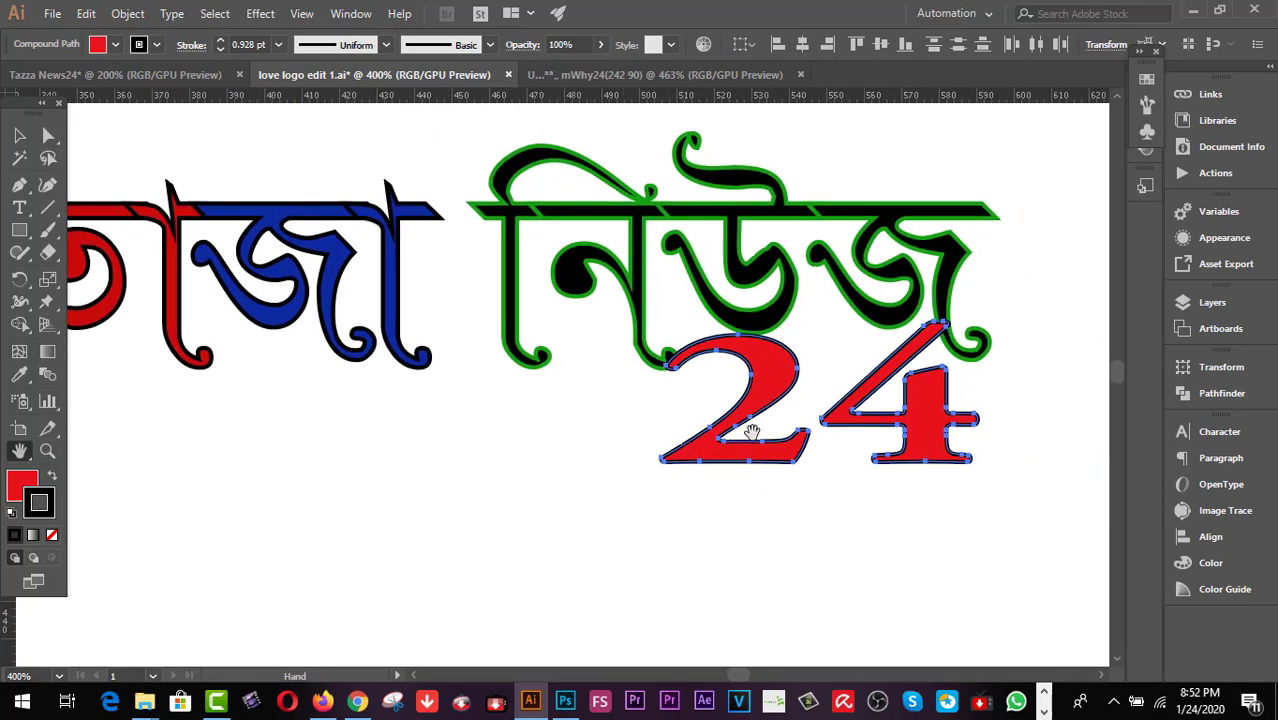
{"action": "right_click", "coordinate": [910, 412]}
{"action": "mouse_move", "coordinate": [988, 578]}
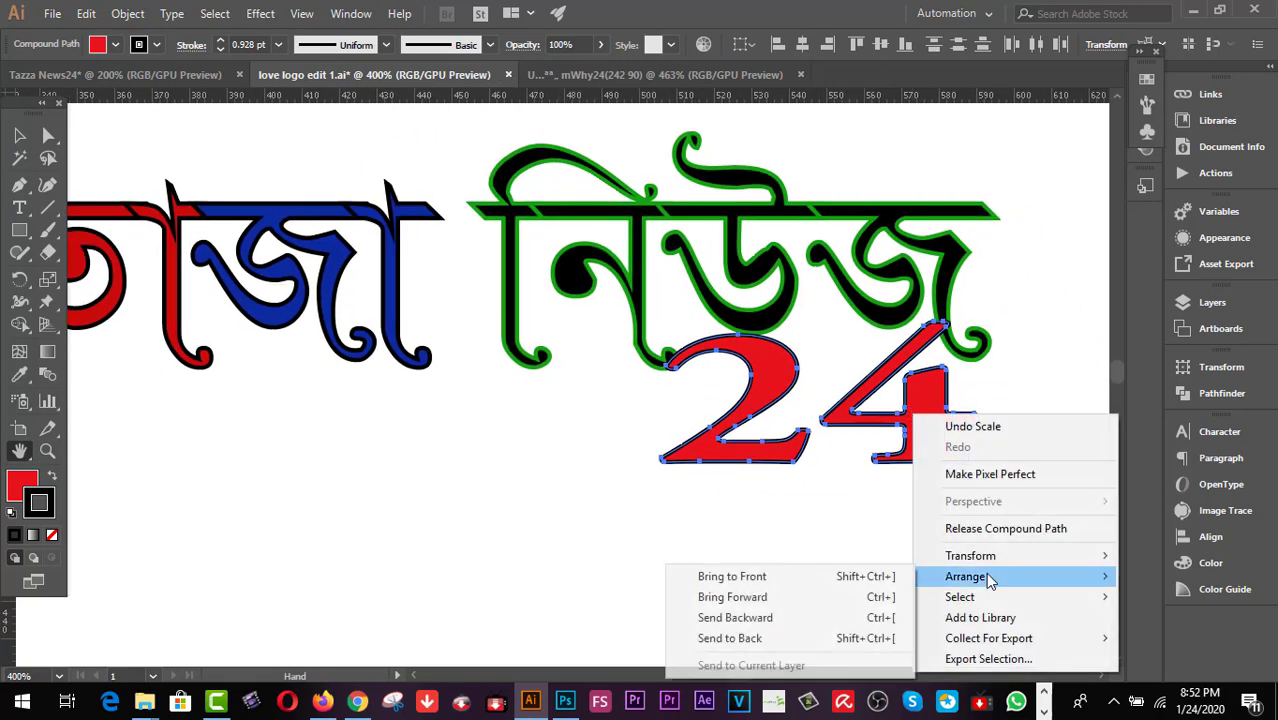
{"action": "left_click", "coordinate": [750, 638]}
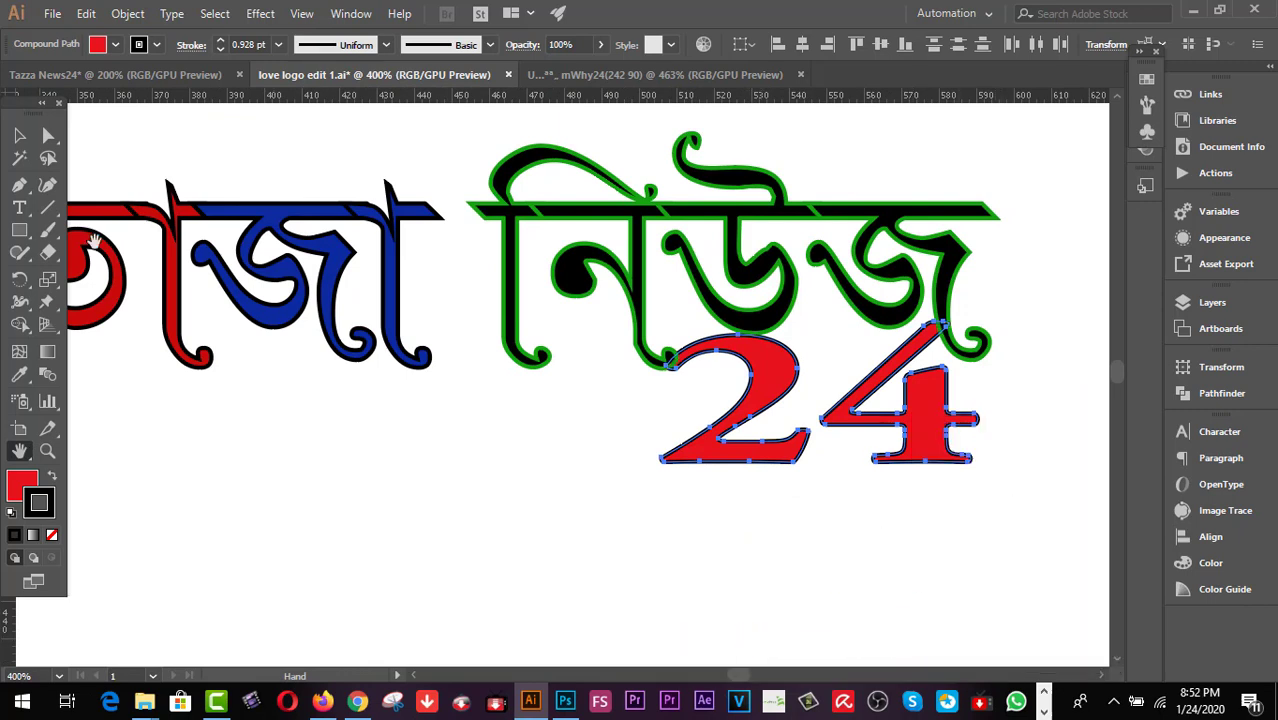
{"action": "left_click", "coordinate": [19, 135]}
{"action": "left_click", "coordinate": [440, 560]}
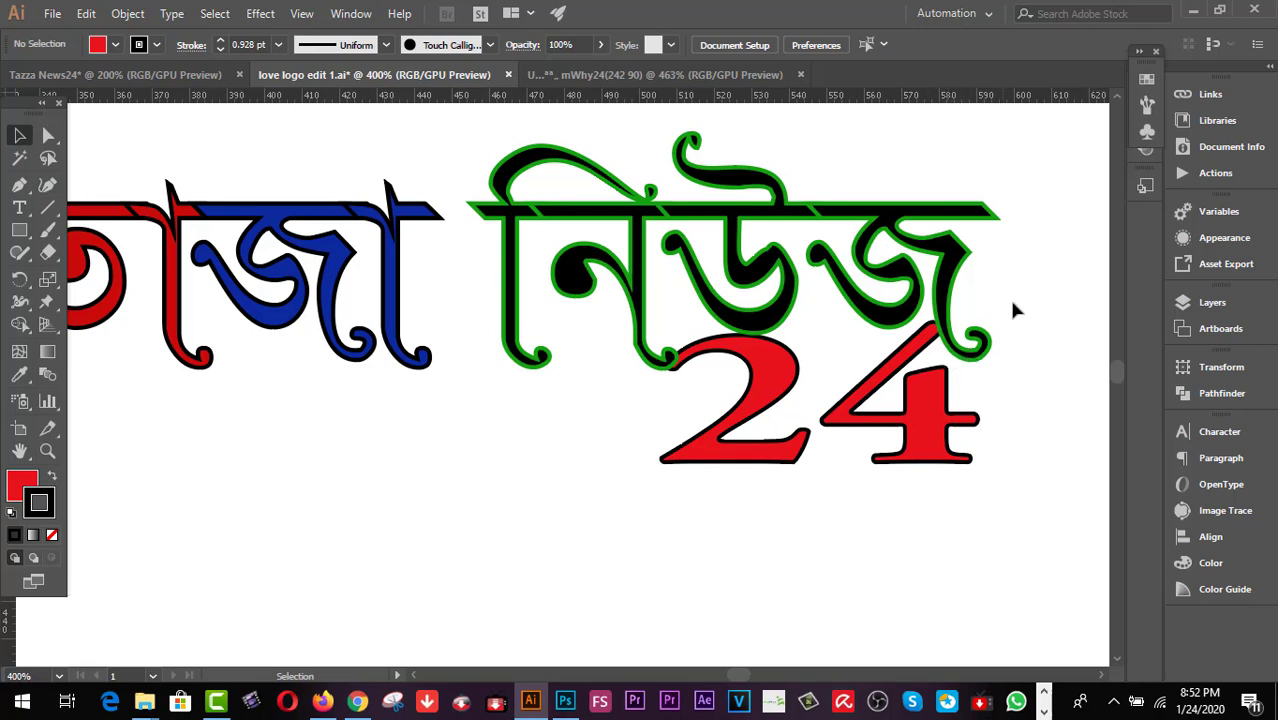
{"action": "left_click", "coordinate": [19, 451]}
{"action": "left_click_drag", "start_coordinate": [334, 435], "coordinate": [451, 477]}
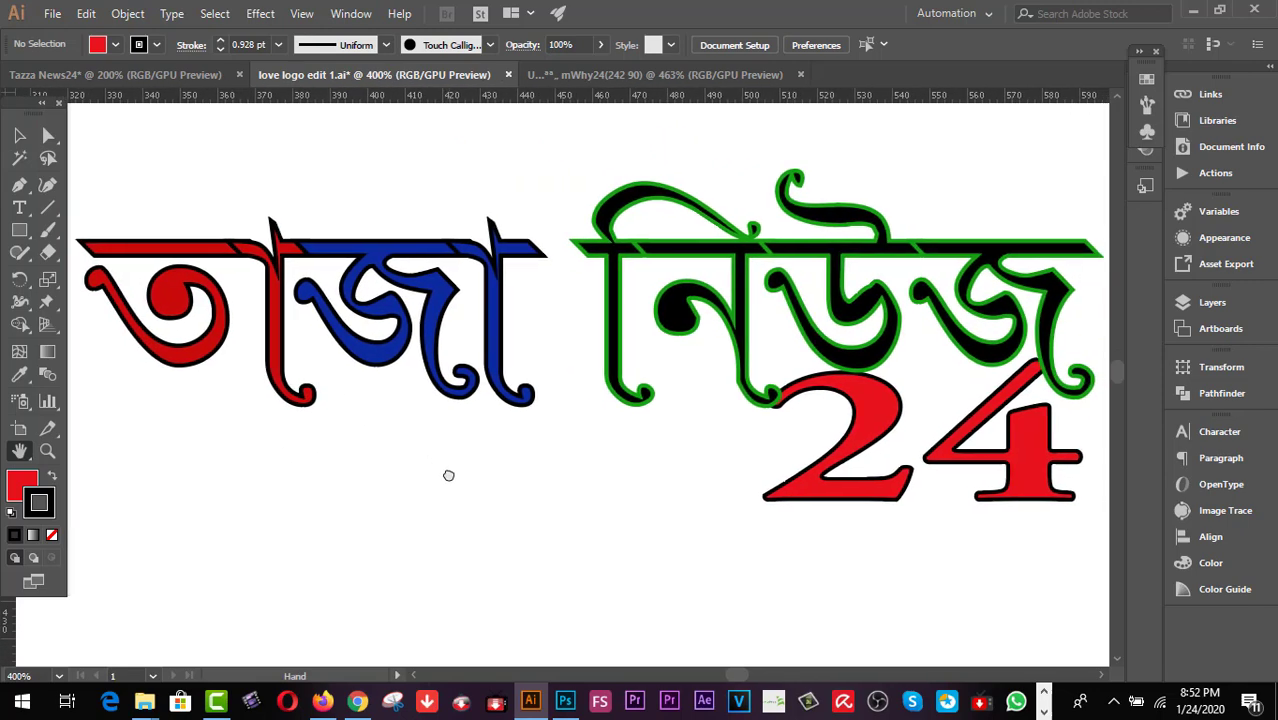
{"action": "key", "text": "ctrl+minus"}
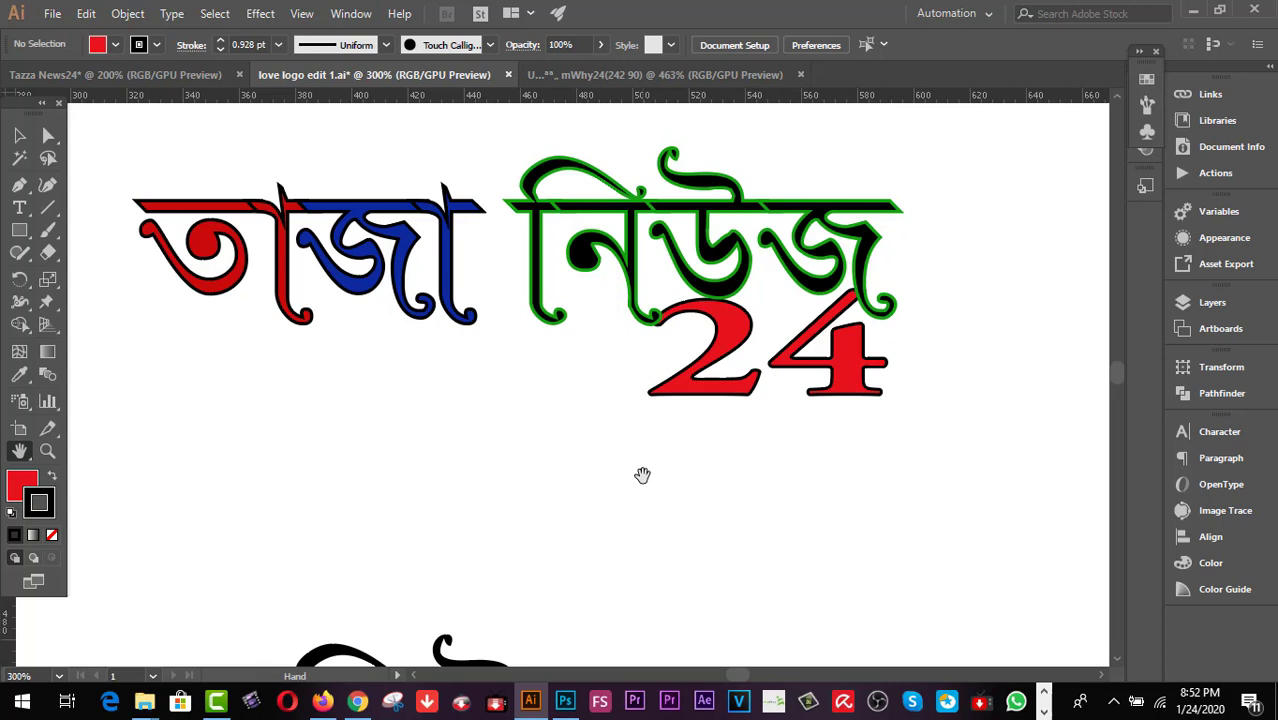
{"action": "key", "text": "v"}
{"action": "right_click", "coordinate": [847, 256]}
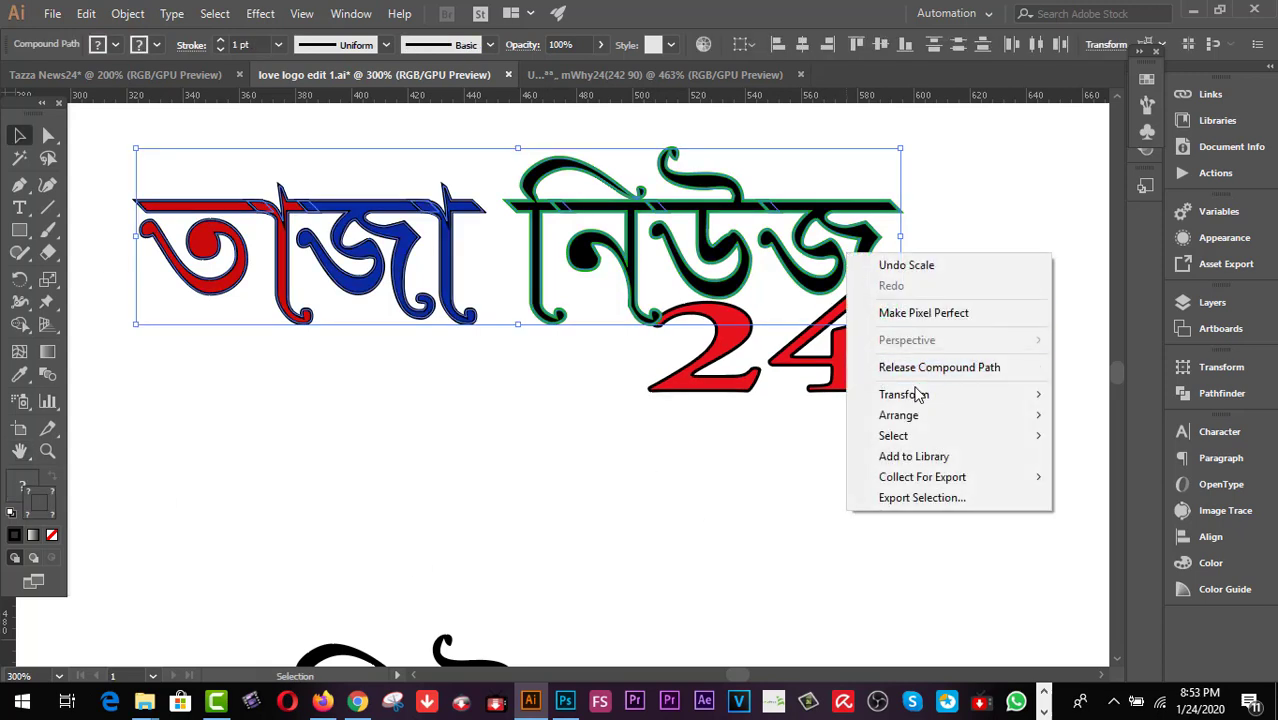
{"action": "left_click", "coordinate": [620, 525]}
{"action": "left_click", "coordinate": [878, 491]}
{"action": "left_click", "coordinate": [872, 252]}
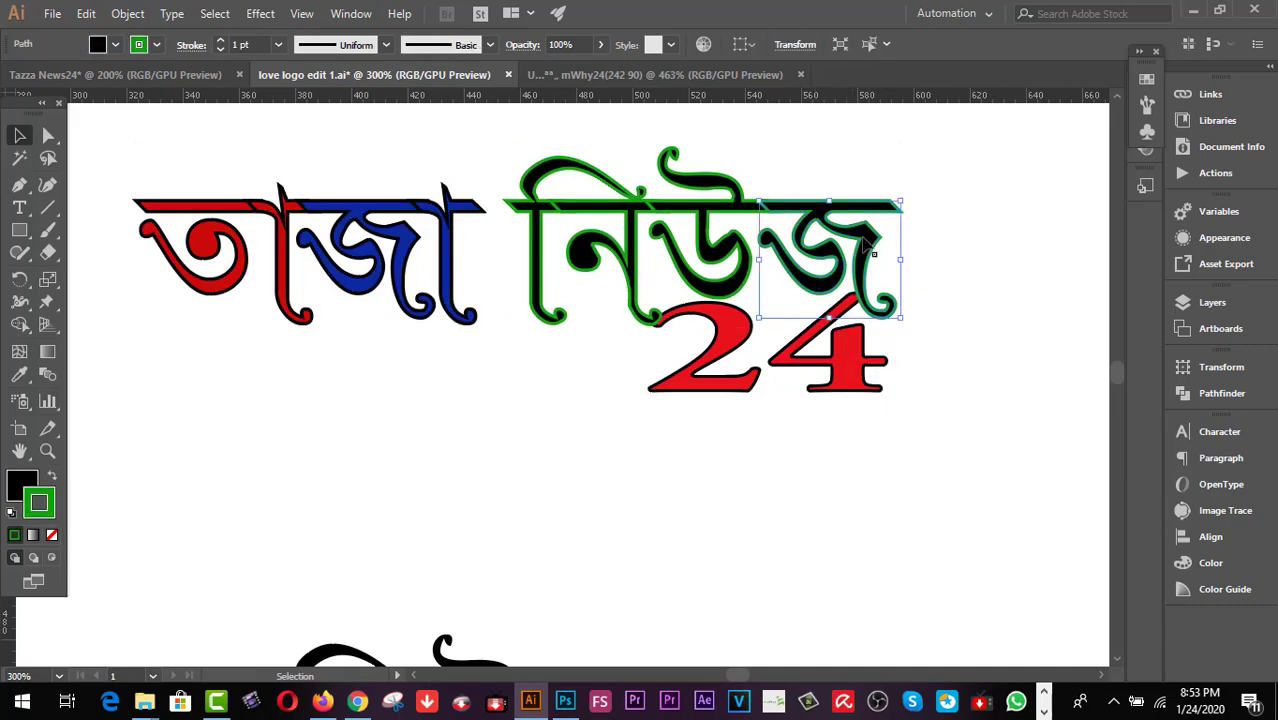
{"action": "left_click", "coordinate": [918, 214]}
- Group all the lettering of তাজা নিউজ together with the 24 into one object
{"action": "left_click_drag", "start_coordinate": [912, 508], "coordinate": [171, 191]}
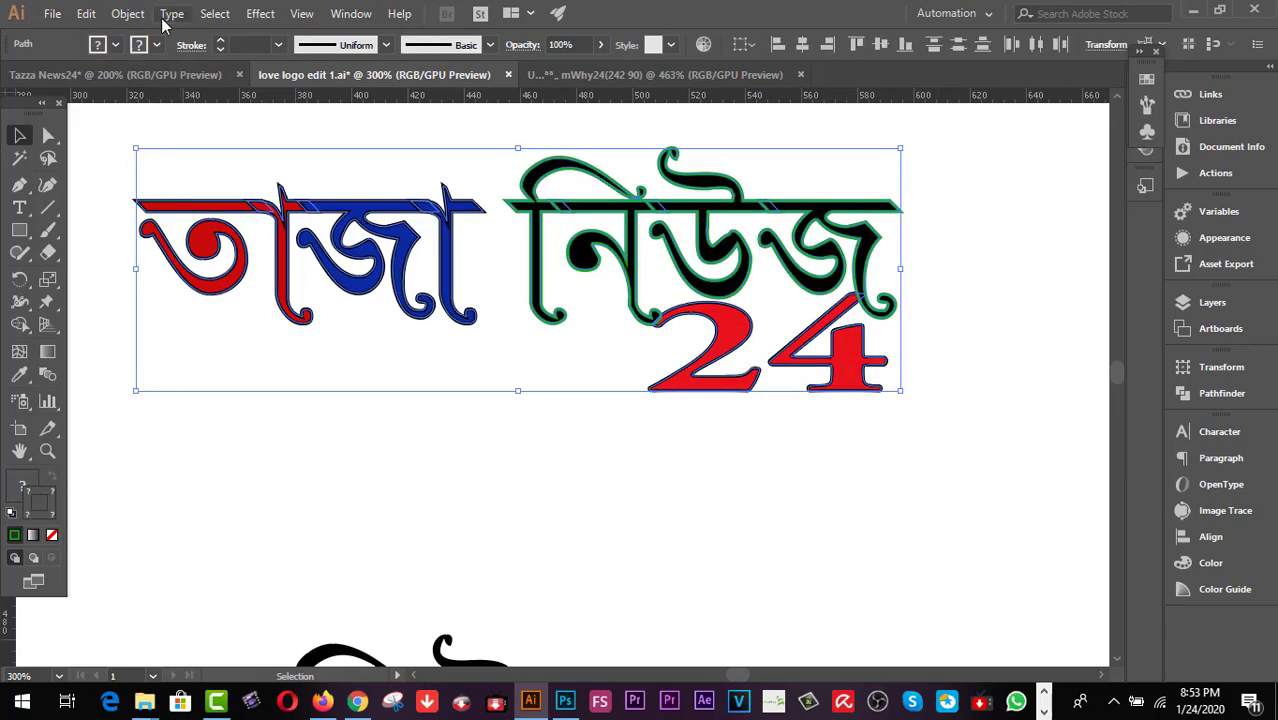
{"action": "left_click", "coordinate": [128, 13]}
{"action": "left_click", "coordinate": [216, 60]}
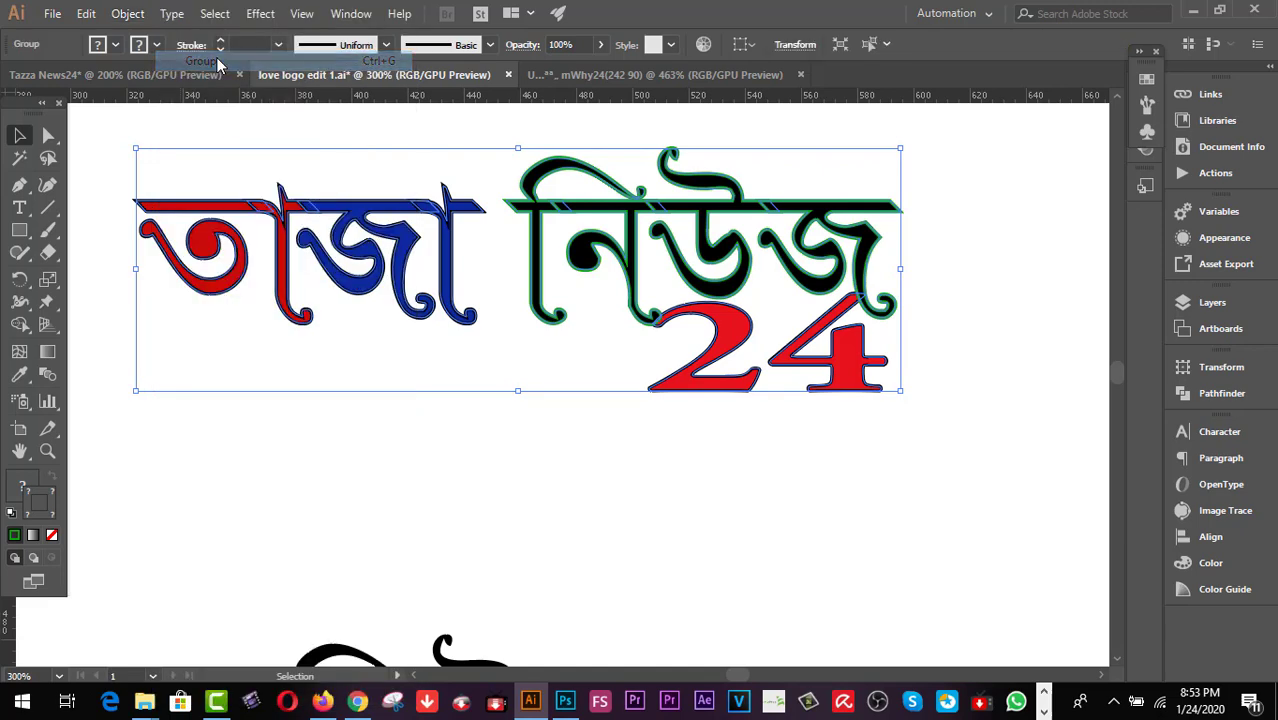
{"action": "left_click", "coordinate": [716, 397]}
{"action": "left_click", "coordinate": [722, 355]}
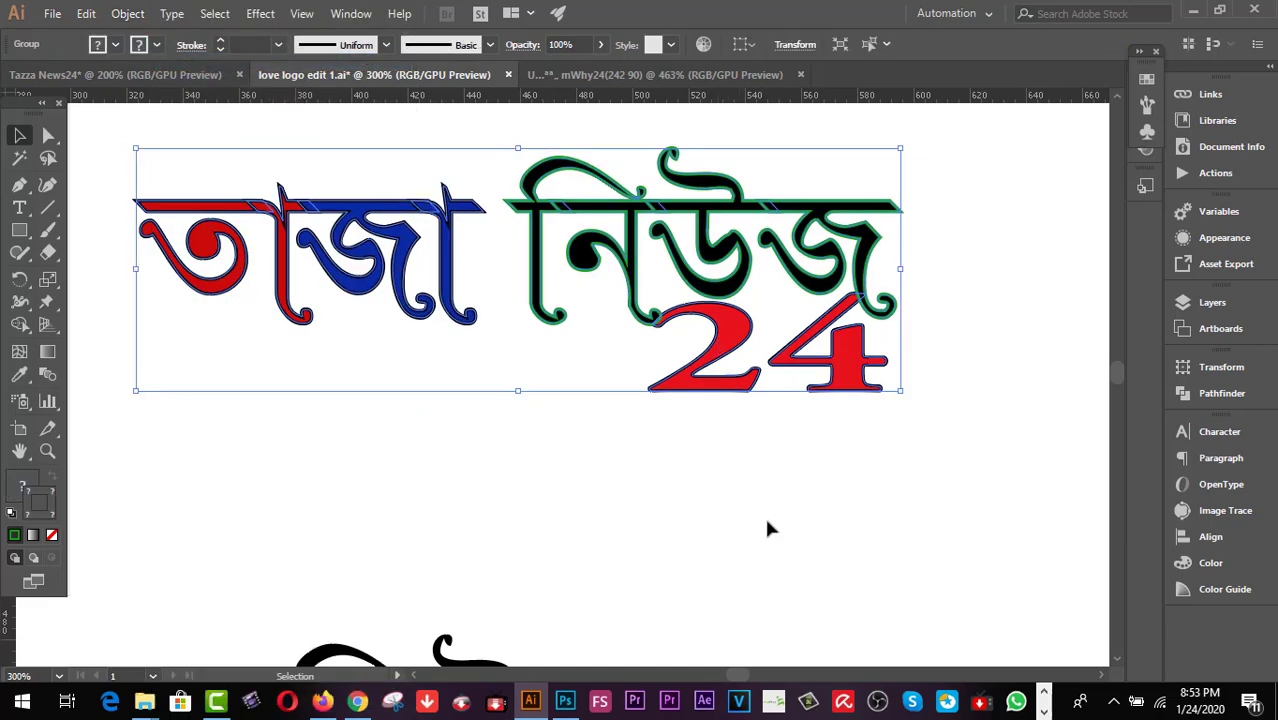
{"action": "left_click", "coordinate": [767, 528]}
- Move the grouped logo slightly down and to the right, then reduce its height and width about its centre
{"action": "left_click_drag", "start_coordinate": [725, 355], "coordinate": [800, 467]}
{"action": "left_click", "coordinate": [812, 531]}
{"action": "left_click_drag", "start_coordinate": [796, 516], "coordinate": [764, 432]}
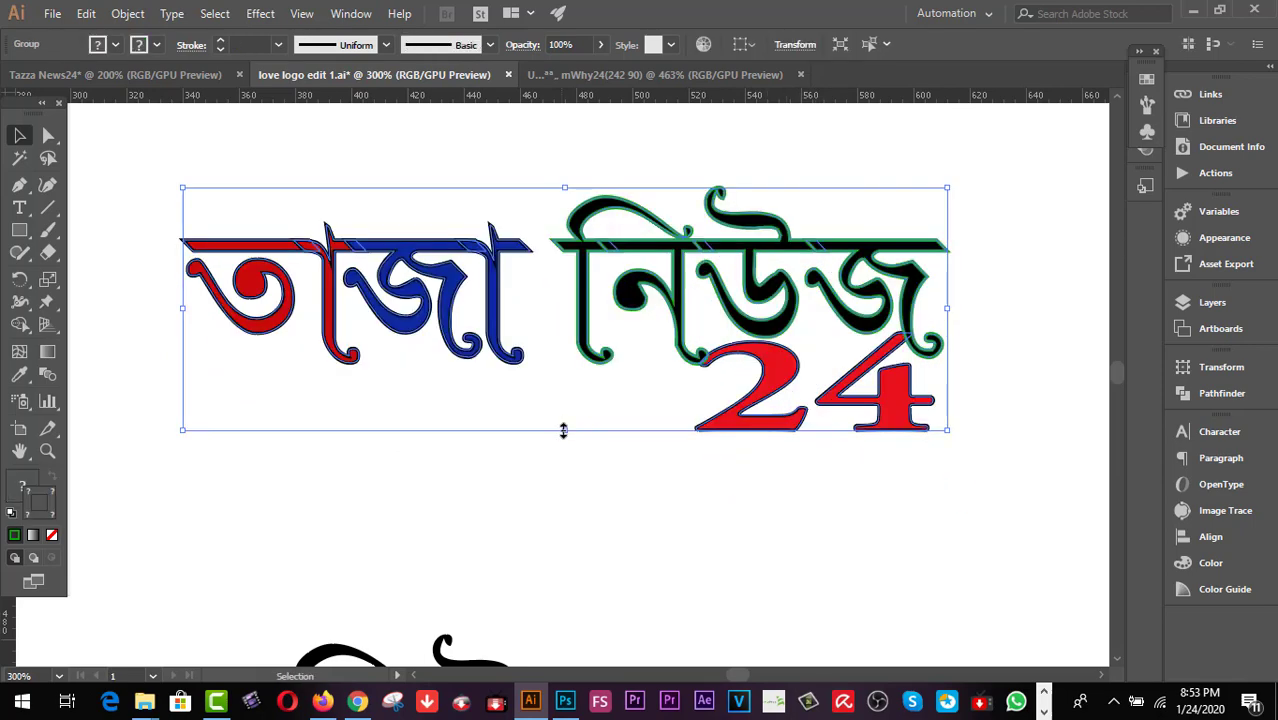
{"action": "left_click_drag", "start_coordinate": [563, 430], "coordinate": [563, 396]}
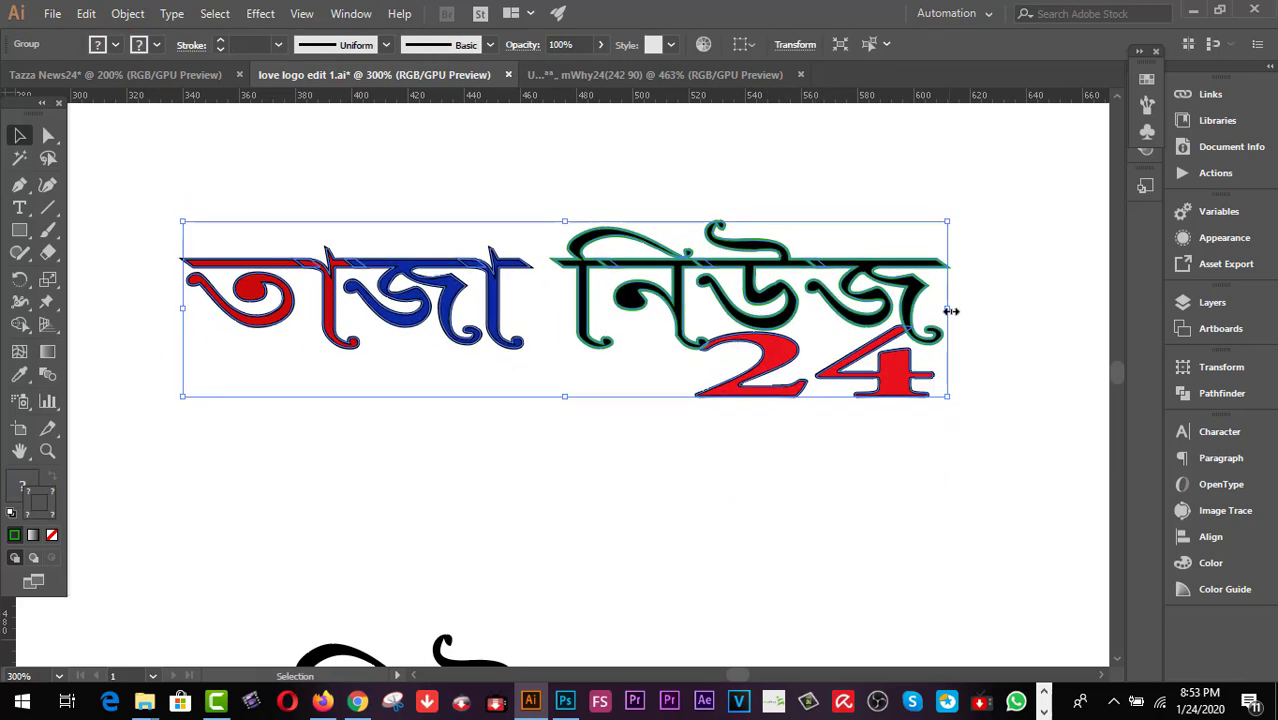
{"action": "left_click_drag", "start_coordinate": [183, 309], "coordinate": [304, 308]}
{"action": "left_click", "coordinate": [525, 465]}
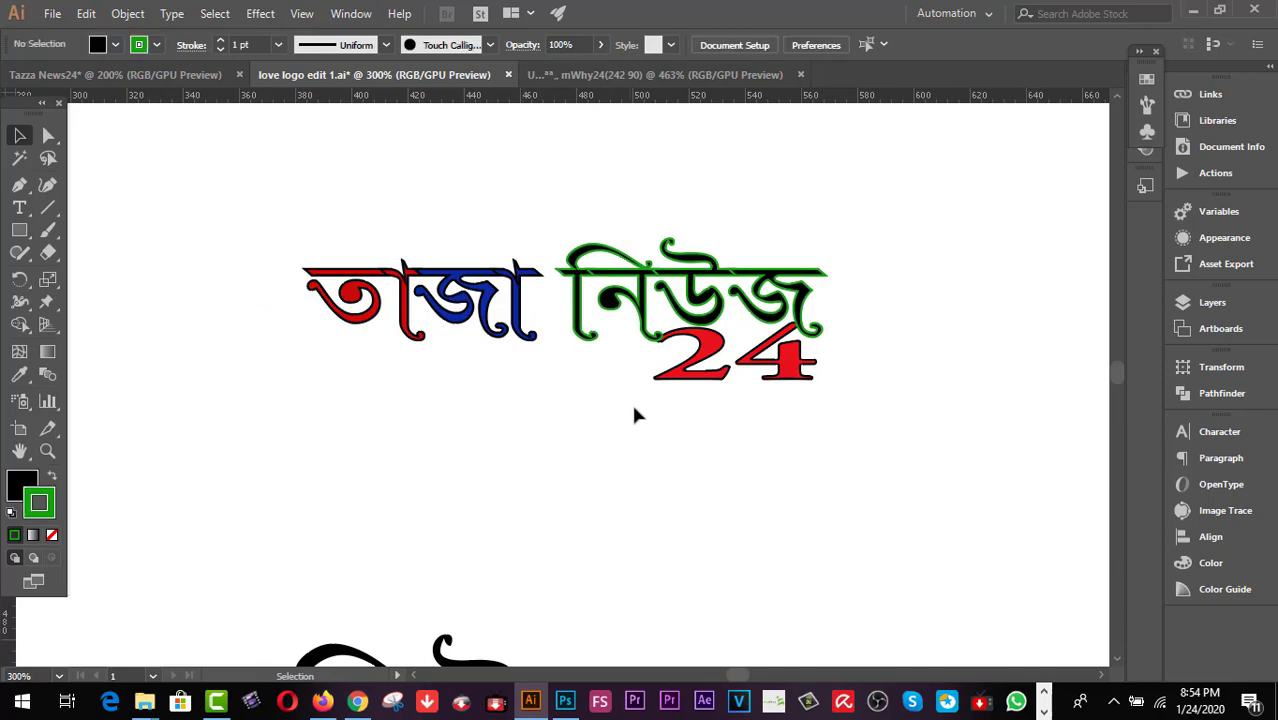
- Flatten the grouped logo a little further about its centre while keeping its width
{"action": "left_click", "coordinate": [647, 382]}
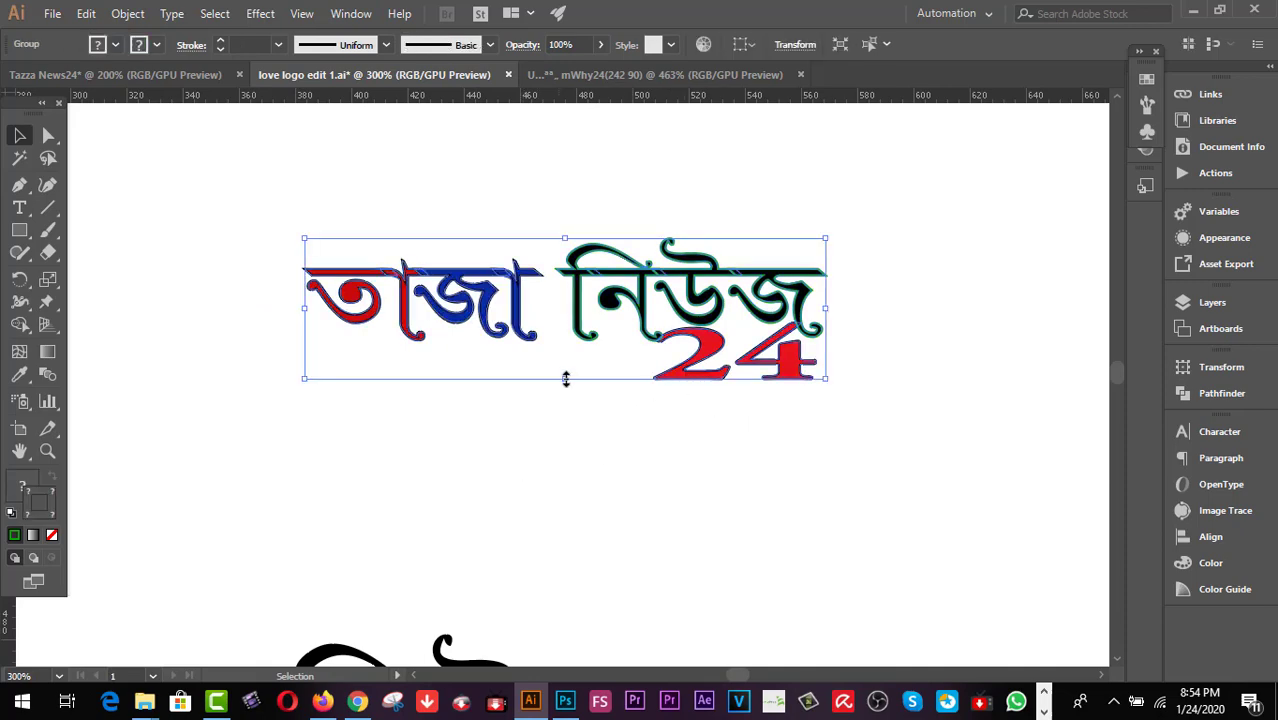
{"action": "left_click_drag", "start_coordinate": [566, 379], "coordinate": [566, 368]}
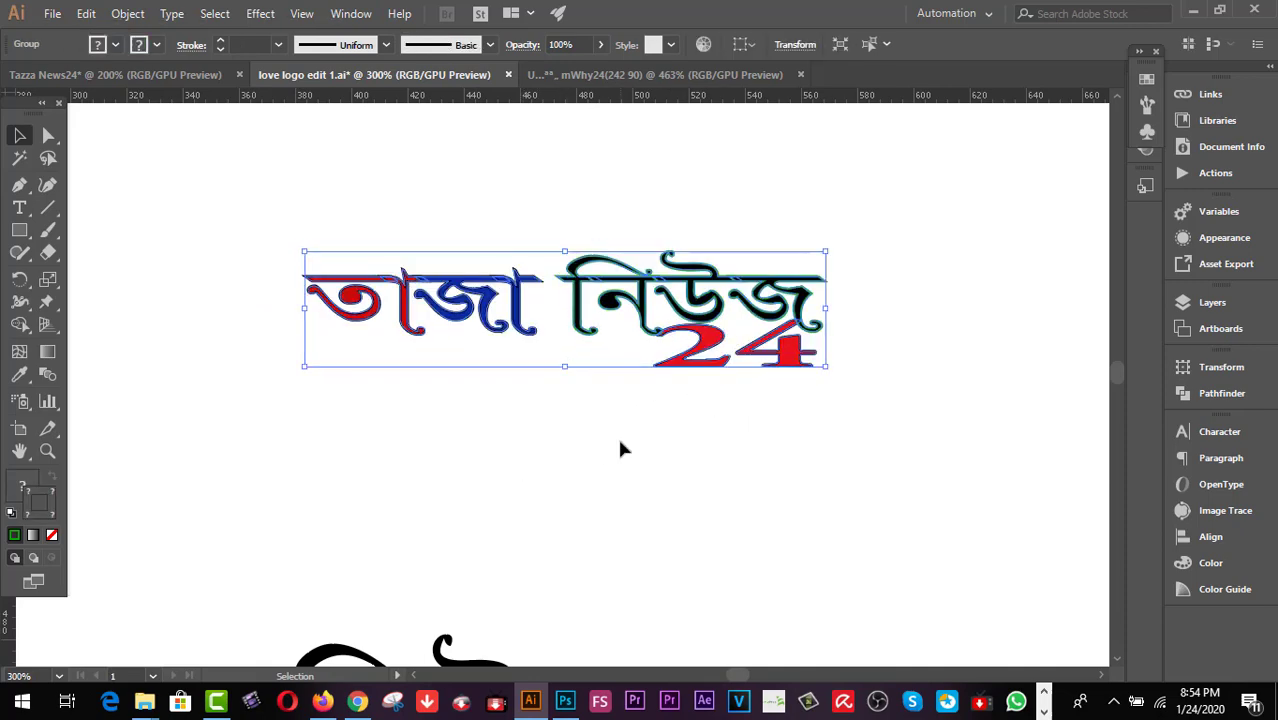
{"action": "left_click", "coordinate": [617, 435]}
{"action": "left_click", "coordinate": [687, 367]}
- Bring the grouped logo from love logo edit 1.ai into the blank 242 × 90 document and position it inside the artboard
{"action": "left_click", "coordinate": [322, 701]}
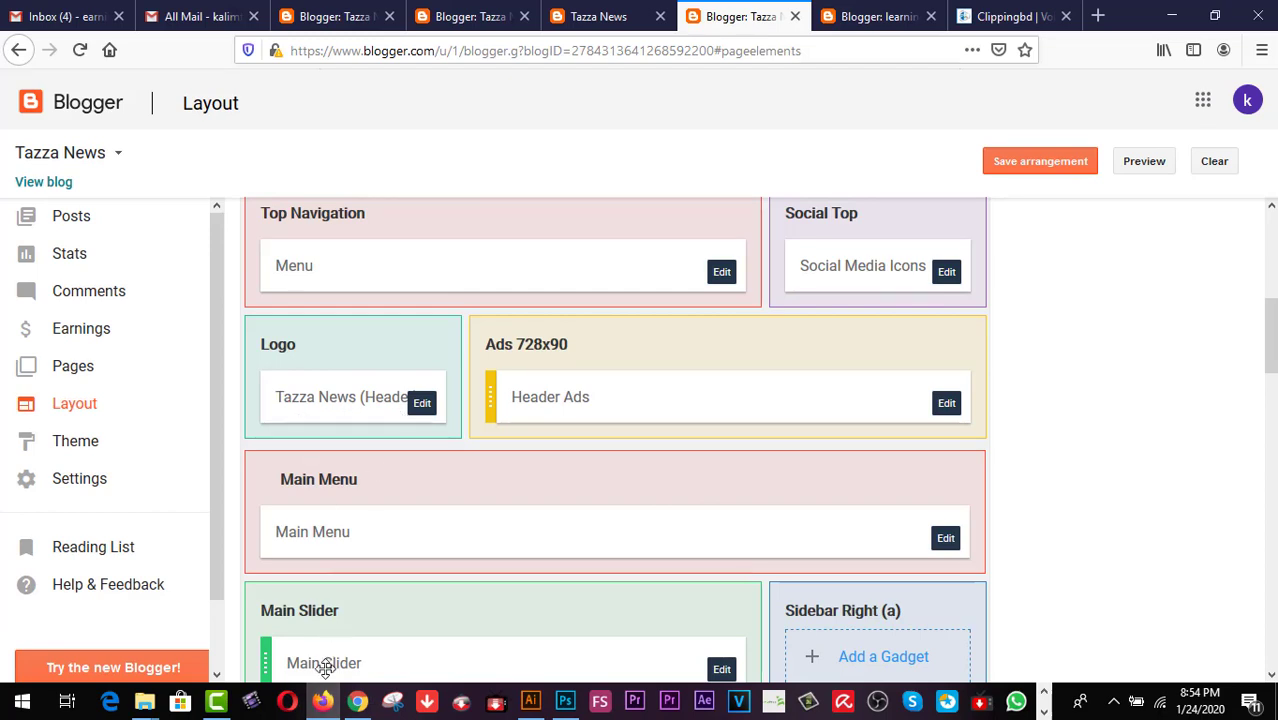
{"action": "left_click", "coordinate": [531, 701]}
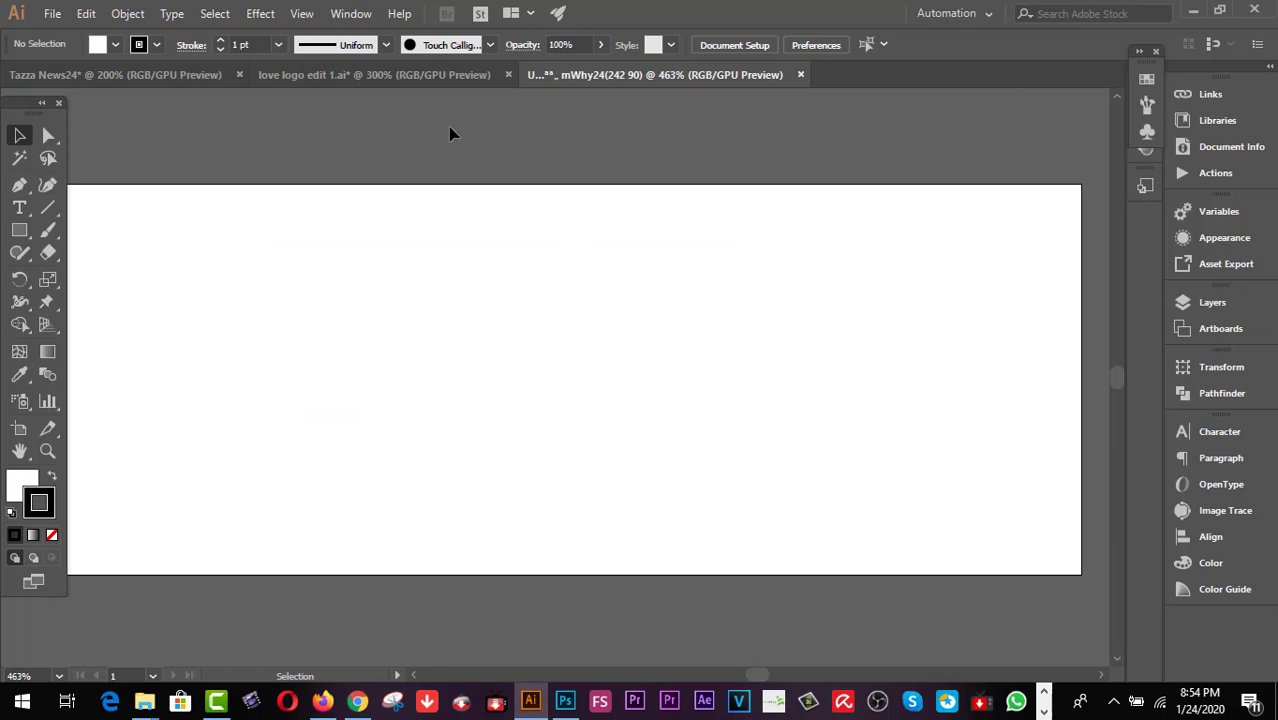
{"action": "left_click", "coordinate": [415, 78]}
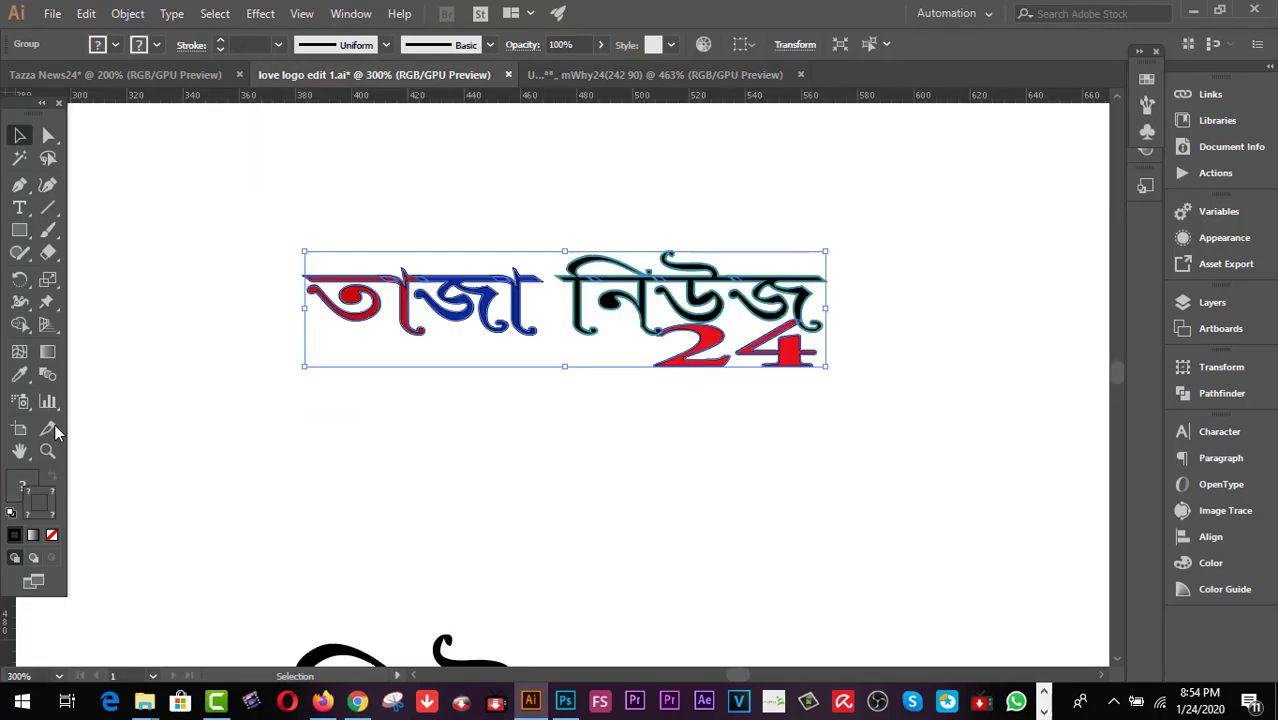
{"action": "left_click", "coordinate": [19, 451]}
{"action": "left_click", "coordinate": [20, 135]}
{"action": "left_click", "coordinate": [293, 375]}
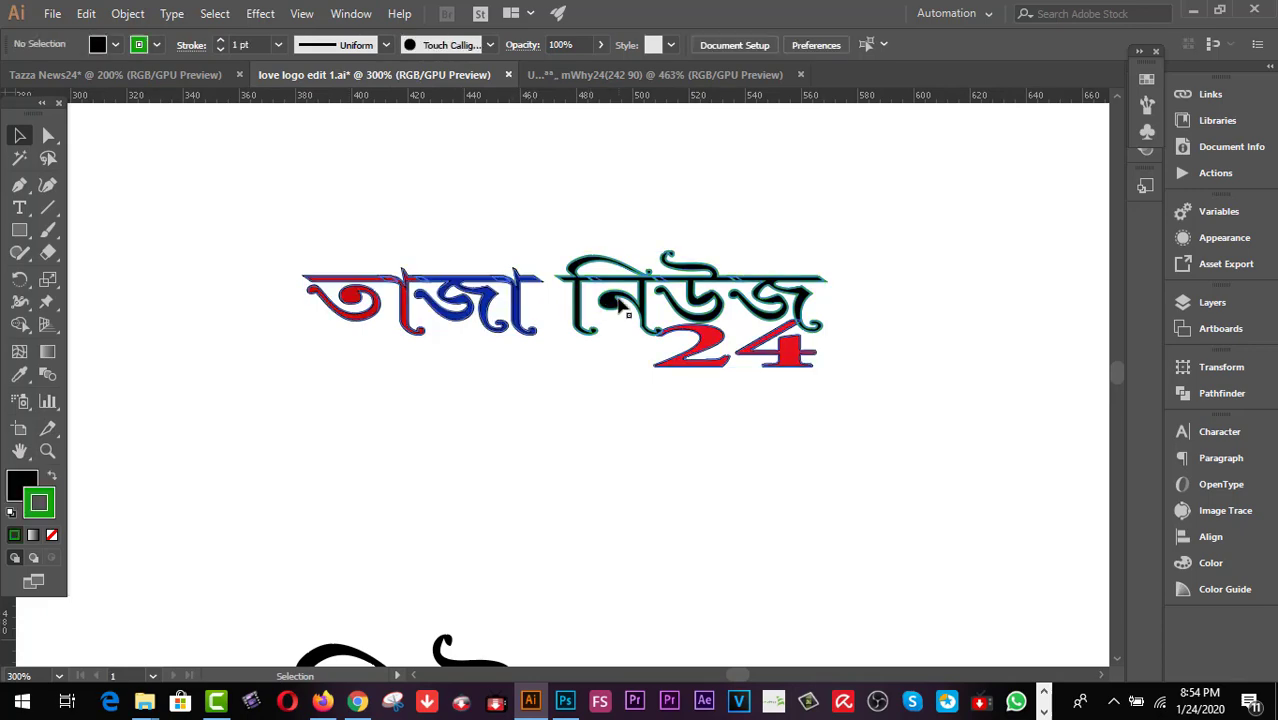
{"action": "left_click_drag", "start_coordinate": [619, 301], "coordinate": [590, 398]}
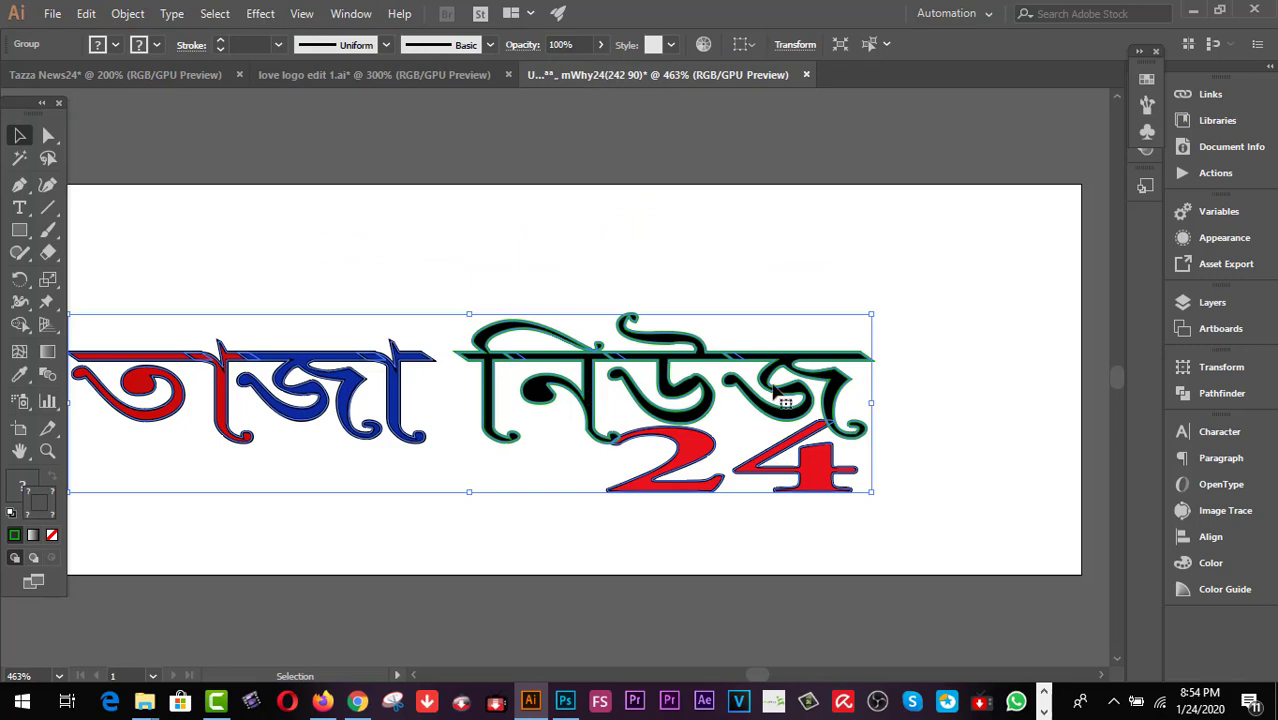
{"action": "left_click_drag", "start_coordinate": [783, 397], "coordinate": [842, 377]}
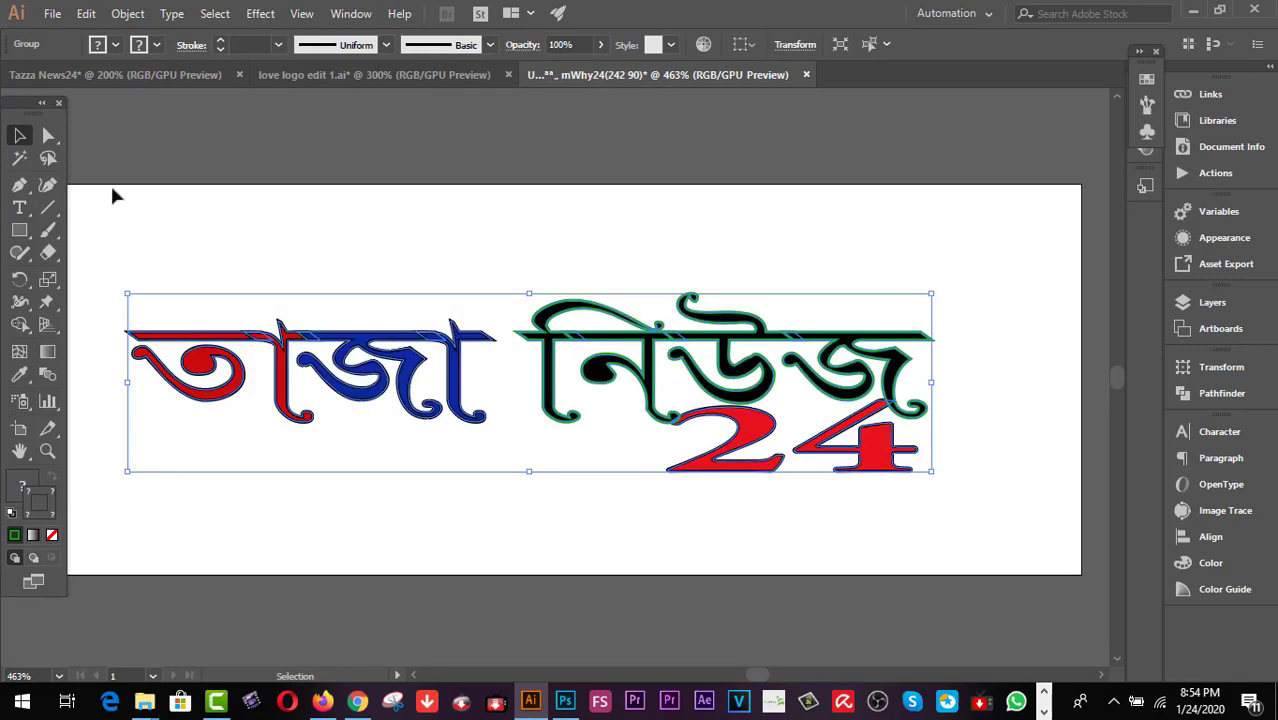
- Widen the logo in the 242 × 90 document so that it spans the artboard from edge to edge
{"action": "left_click", "coordinate": [322, 700]}
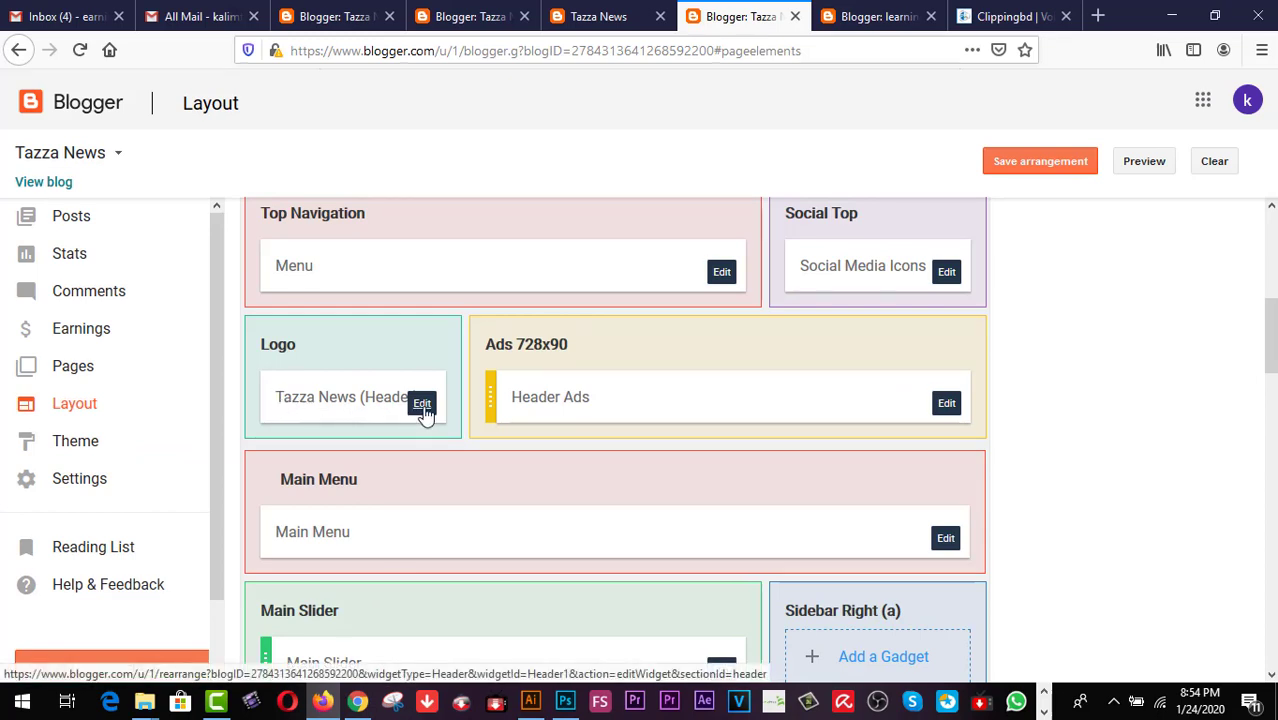
{"action": "left_click", "coordinate": [1171, 16]}
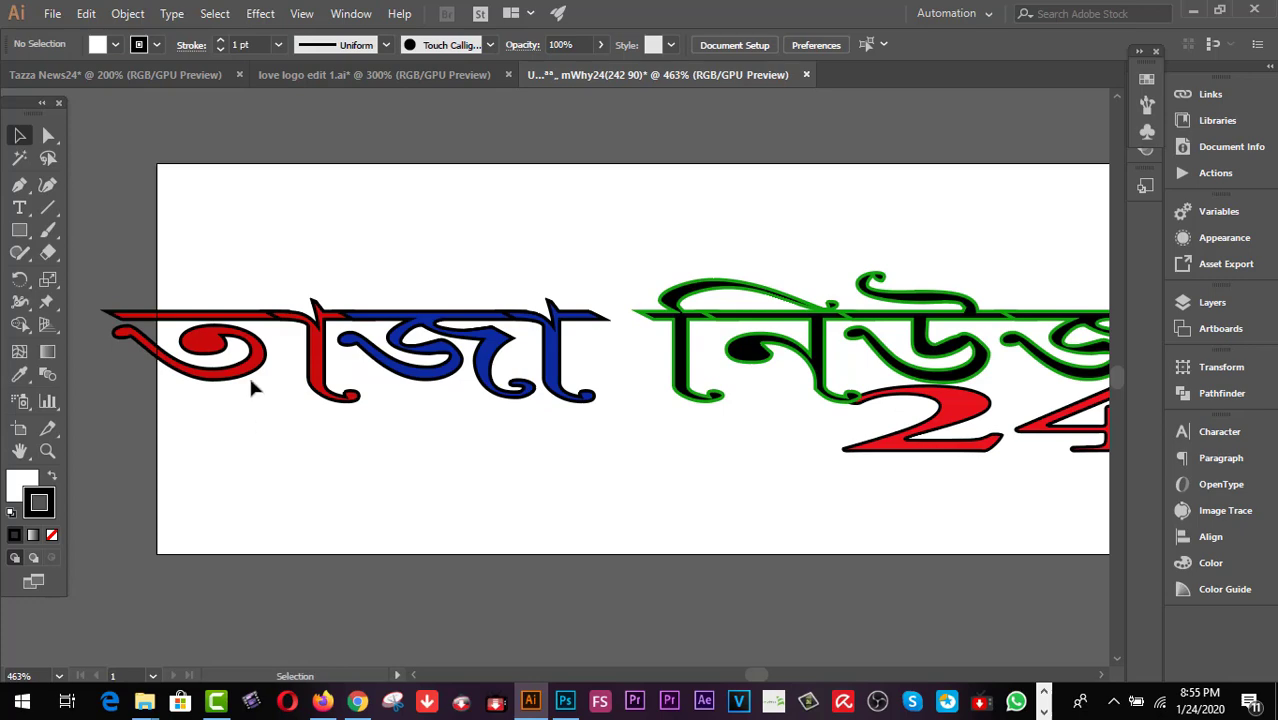
{"action": "left_click", "coordinate": [229, 377]}
{"action": "key", "text": "ctrl+shift+a"}
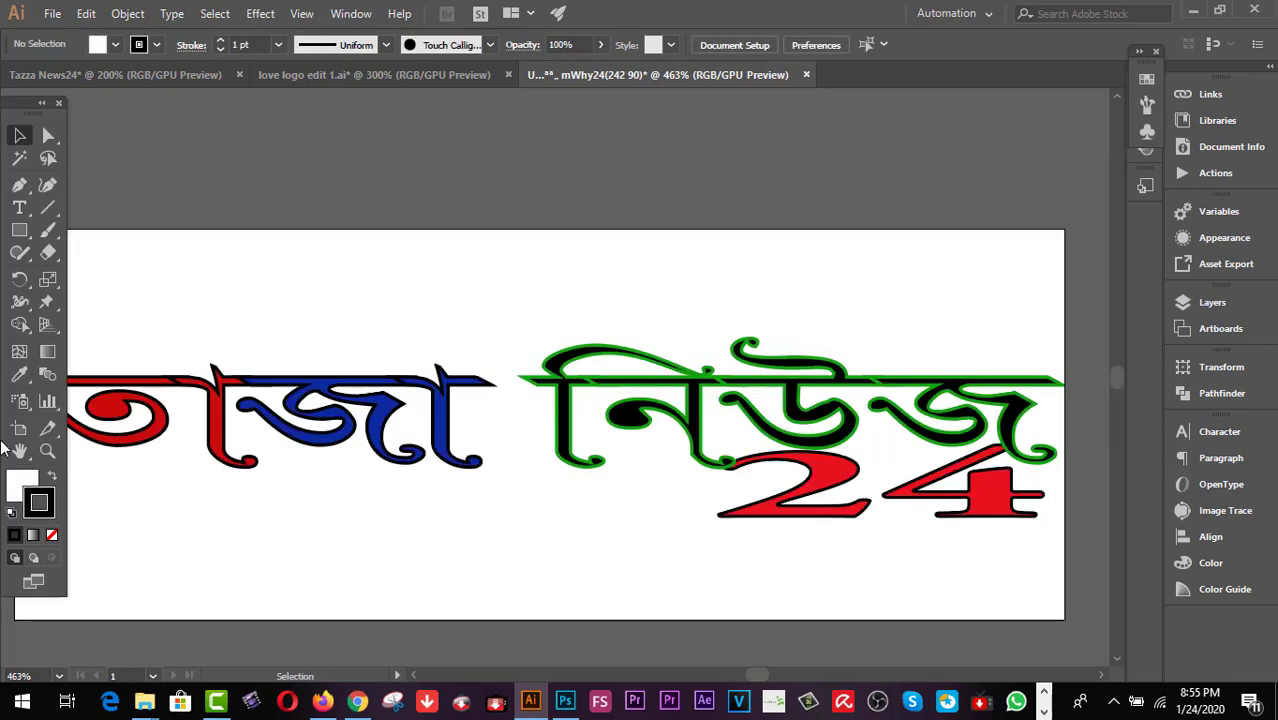
{"action": "left_click_drag", "start_coordinate": [565, 321], "coordinate": [501, 301]}
{"action": "scroll", "coordinate": [587, 340], "scroll_direction": "down", "scroll_amount": 2}
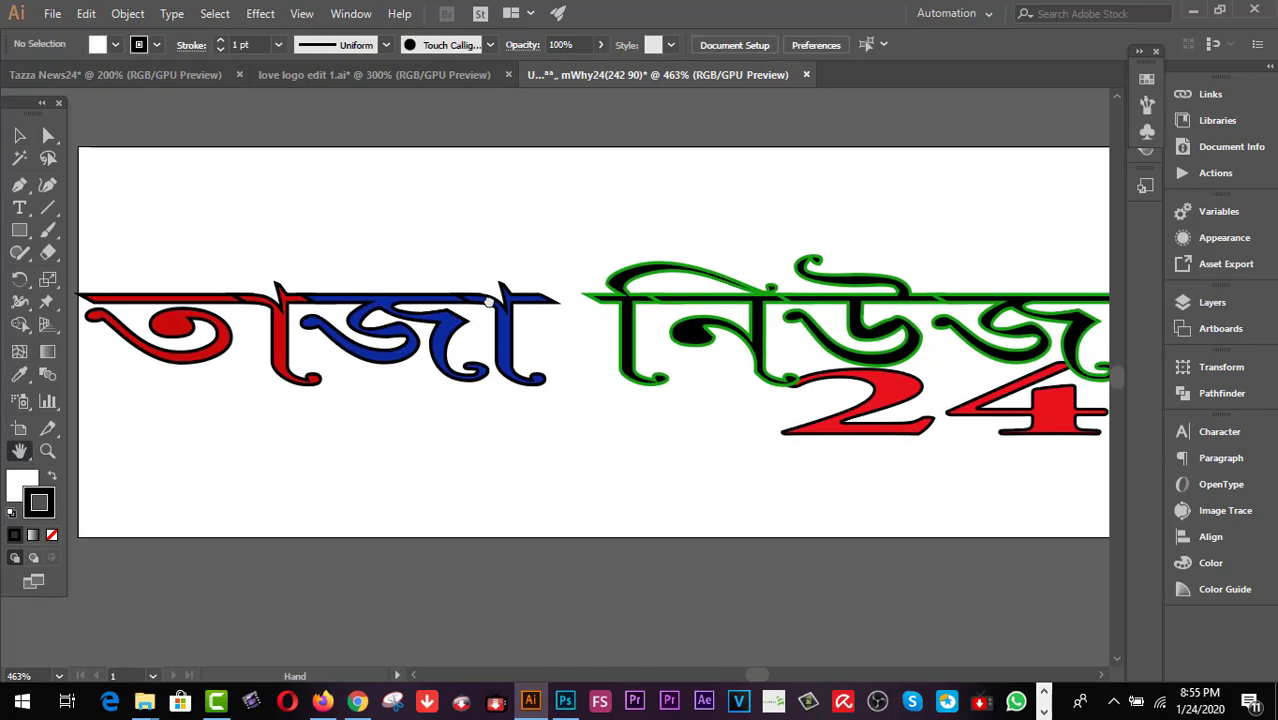
{"action": "scroll", "coordinate": [587, 340], "scroll_direction": "up", "scroll_amount": 2}
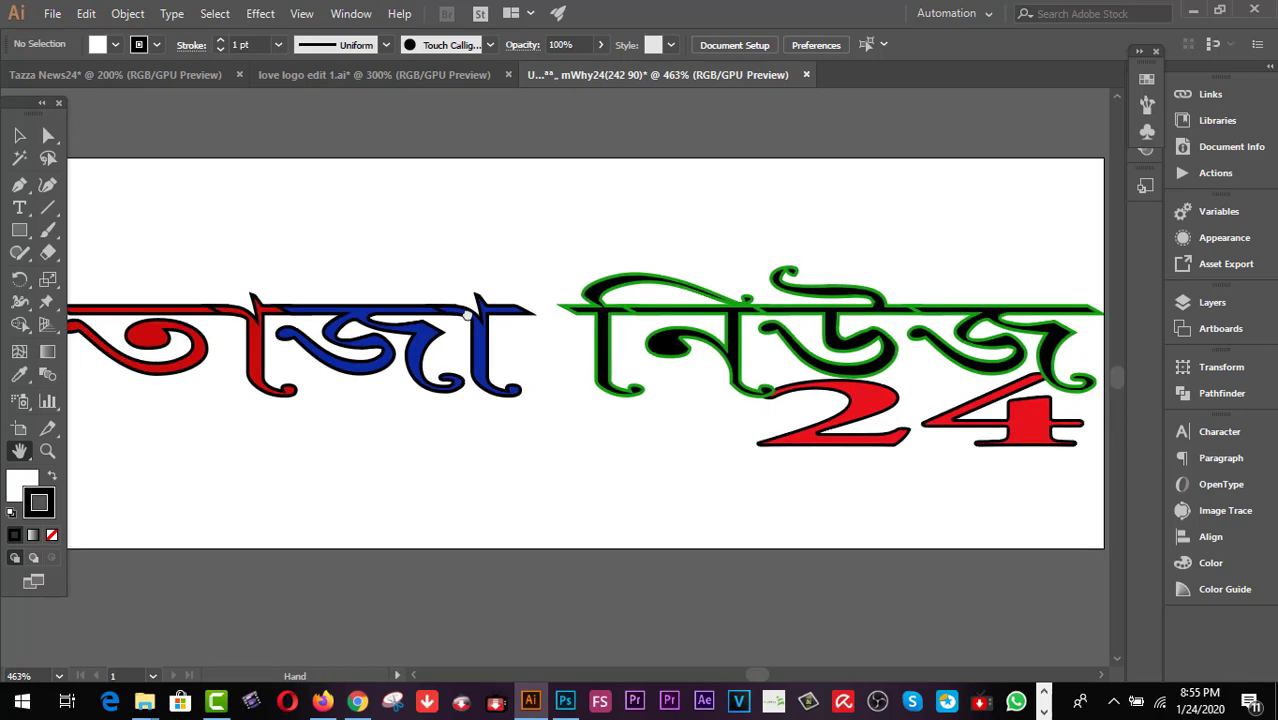
- Set up a Save for Web export of the logo in PNG-24 format, with the preview fitted on screen
{"action": "left_click", "coordinate": [52, 13]}
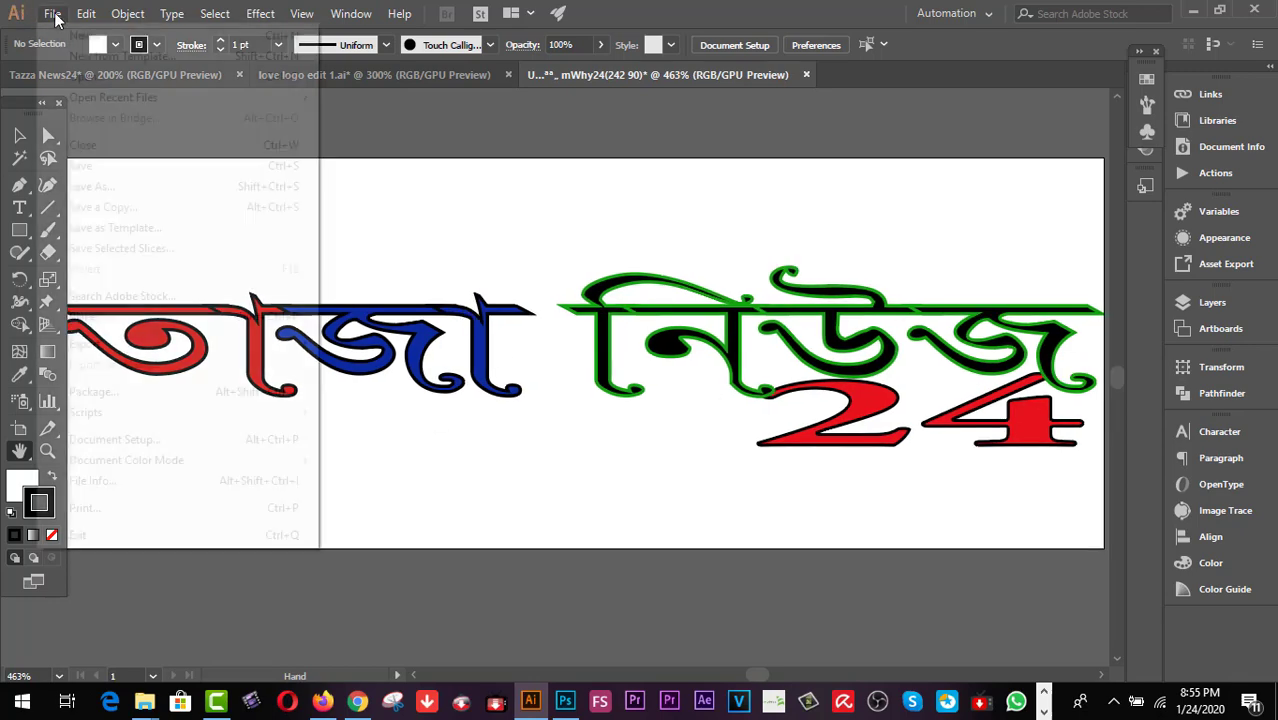
{"action": "mouse_move", "coordinate": [83, 345]}
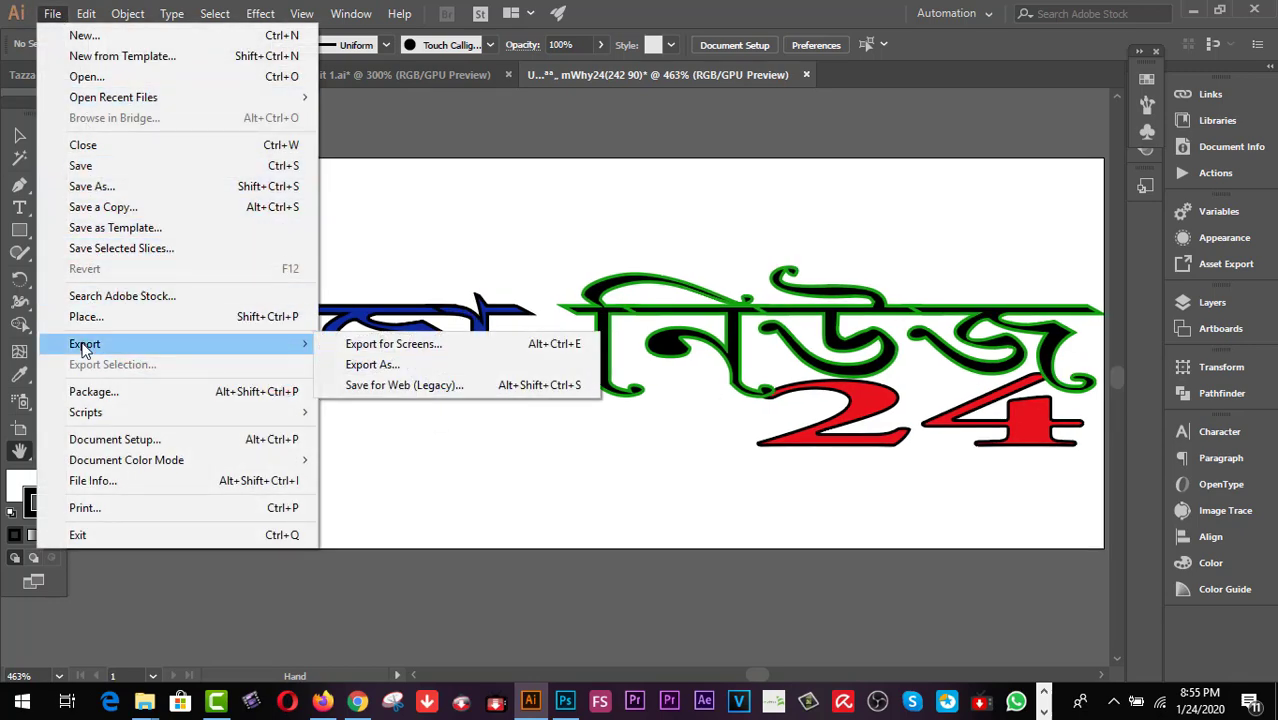
{"action": "left_click", "coordinate": [440, 386]}
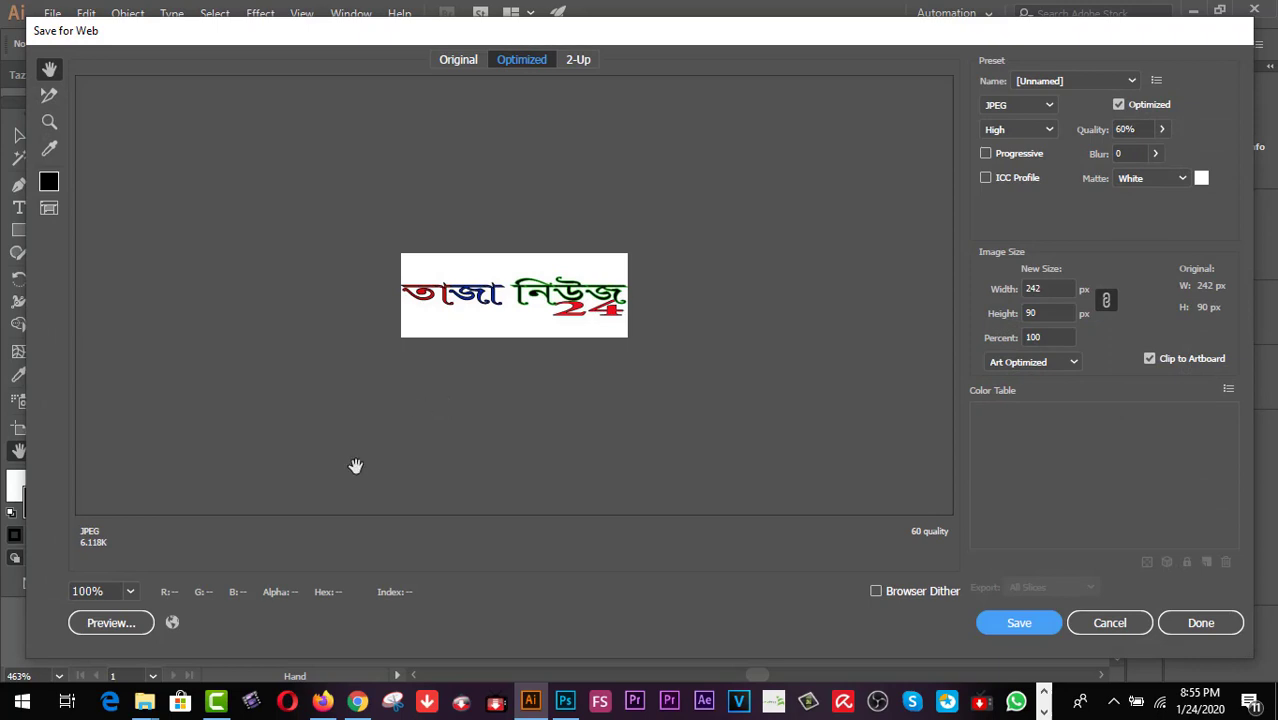
{"action": "left_click", "coordinate": [130, 592]}
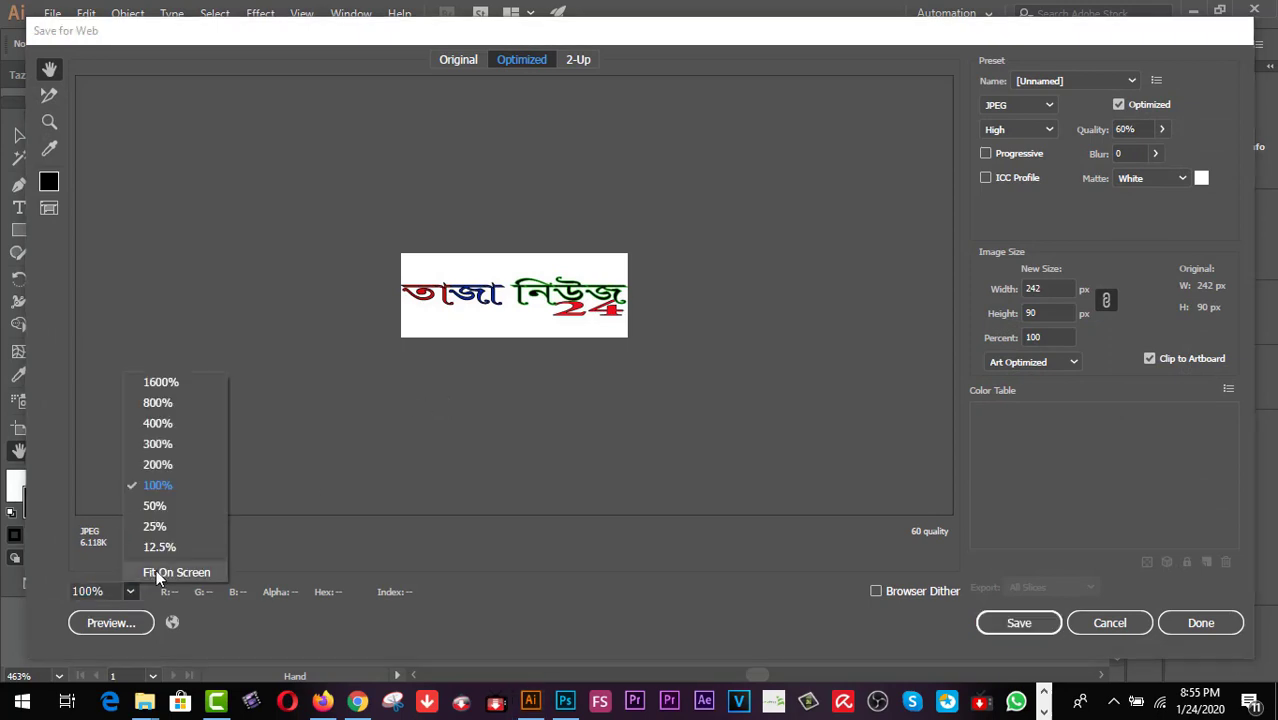
{"action": "left_click", "coordinate": [156, 572]}
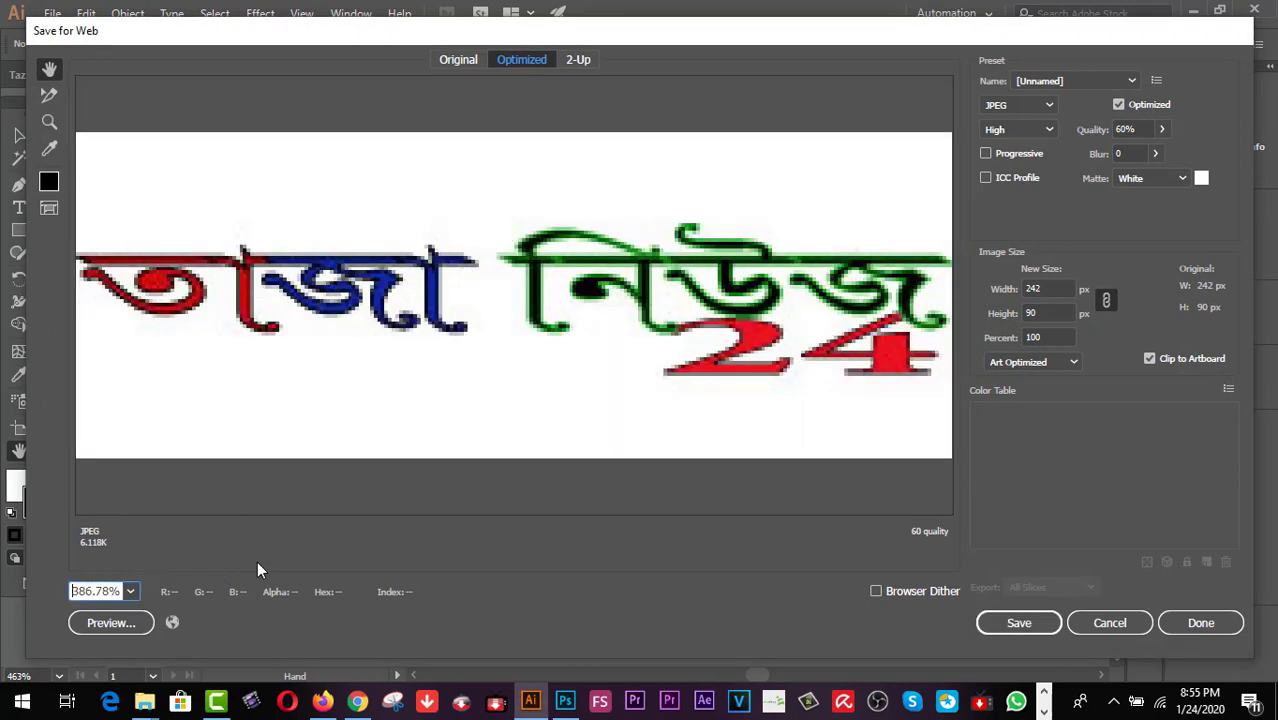
{"action": "left_click", "coordinate": [1050, 105]}
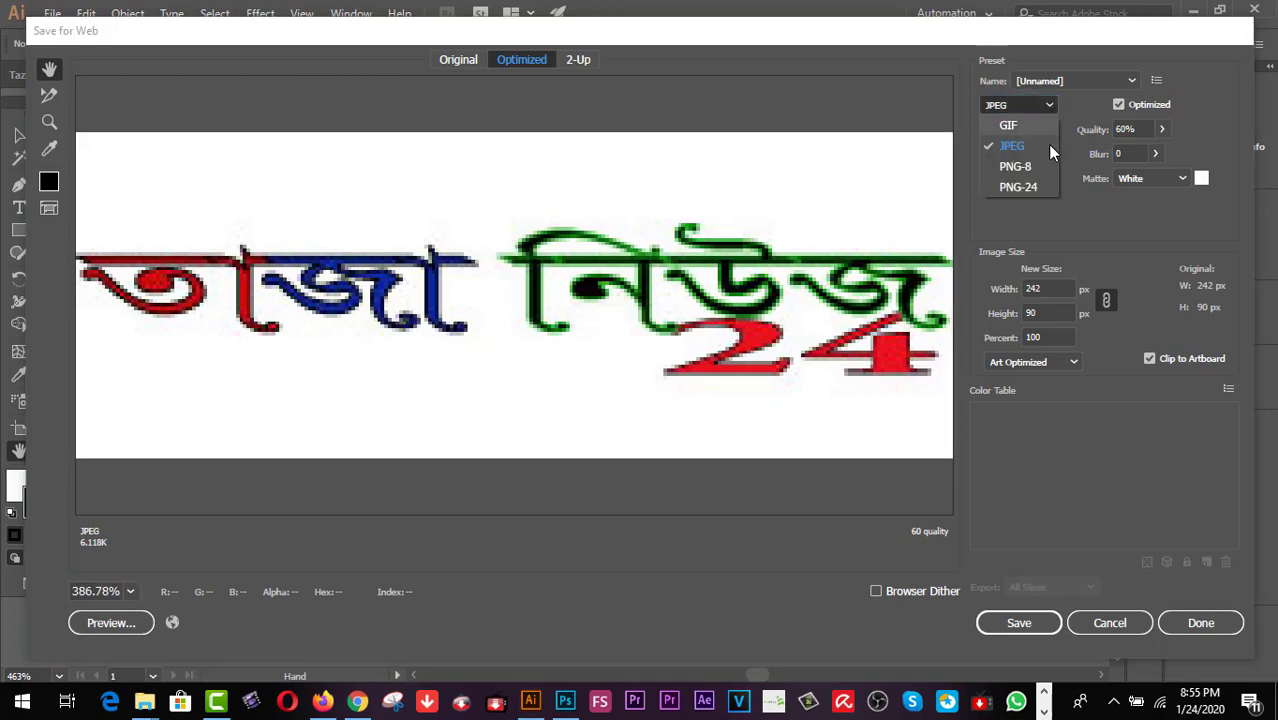
{"action": "left_click", "coordinate": [1011, 189]}
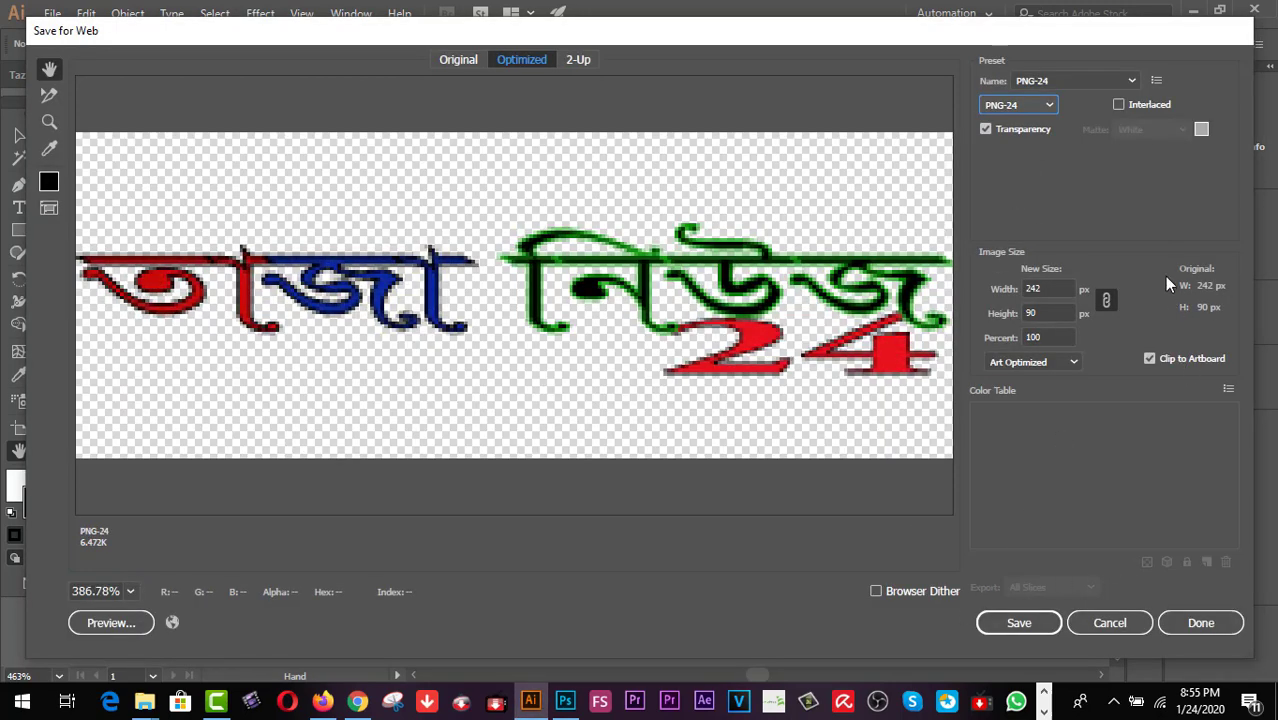
- Save the optimized logo image in the Pictures folder
{"action": "left_click", "coordinate": [1018, 623]}
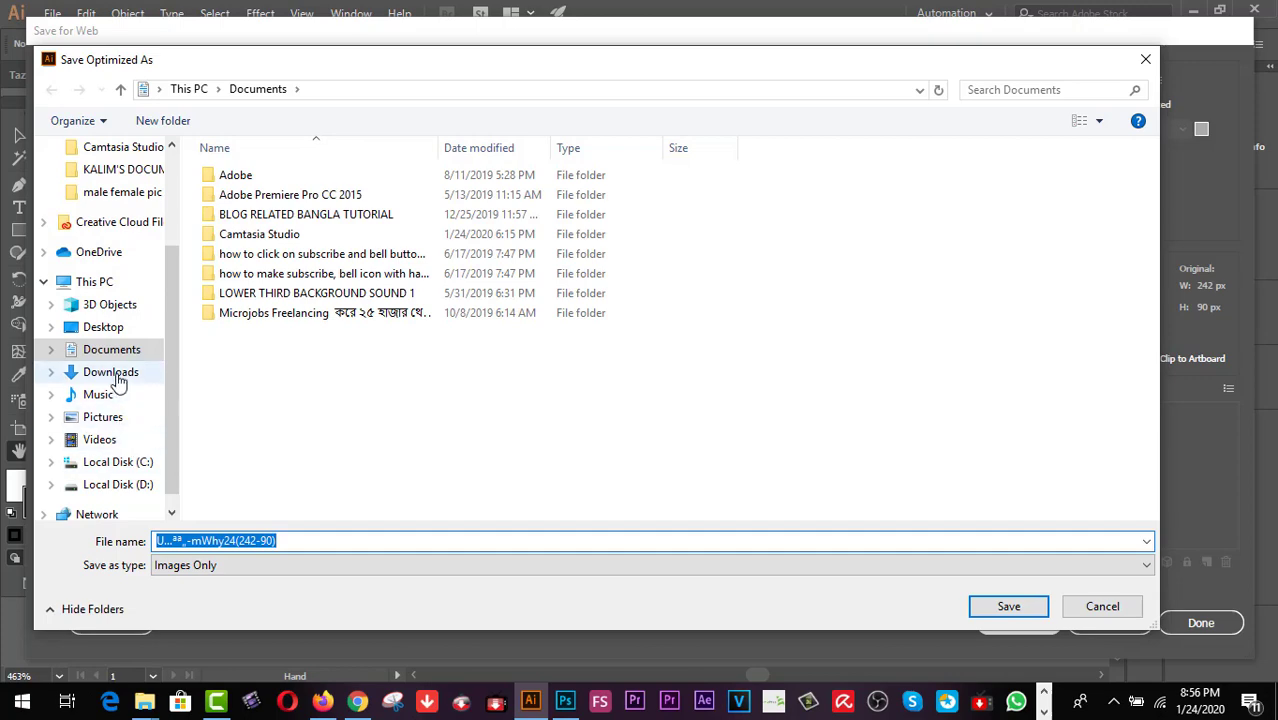
{"action": "left_click", "coordinate": [116, 420]}
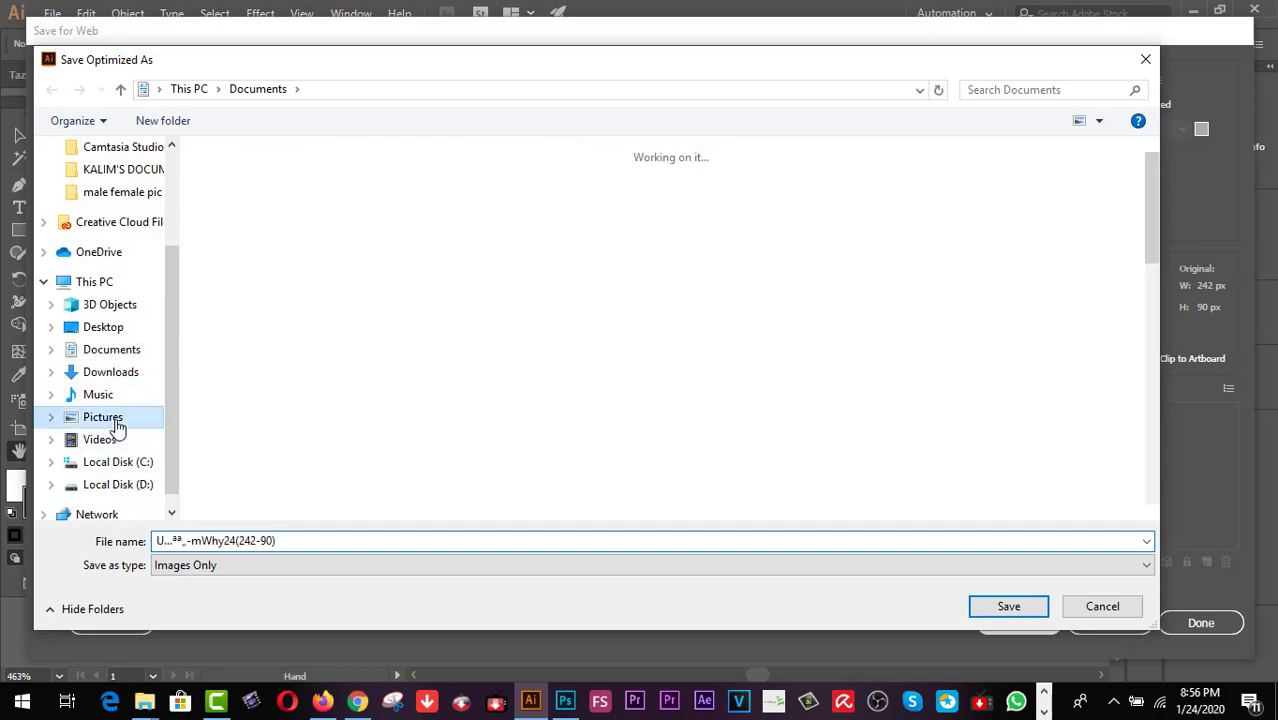
{"action": "left_click", "coordinate": [215, 540]}
{"action": "key", "text": "ctrl+a"}
{"action": "key", "text": "Return"}
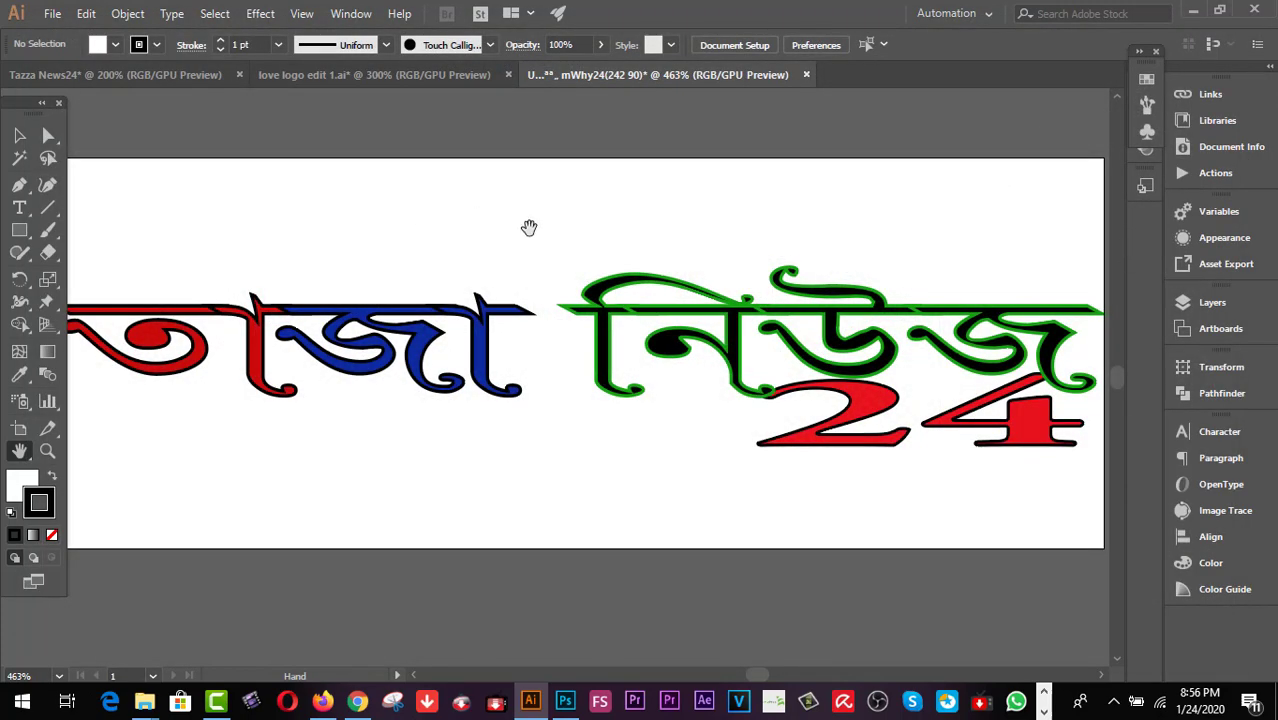
{"action": "left_click", "coordinate": [20, 137]}
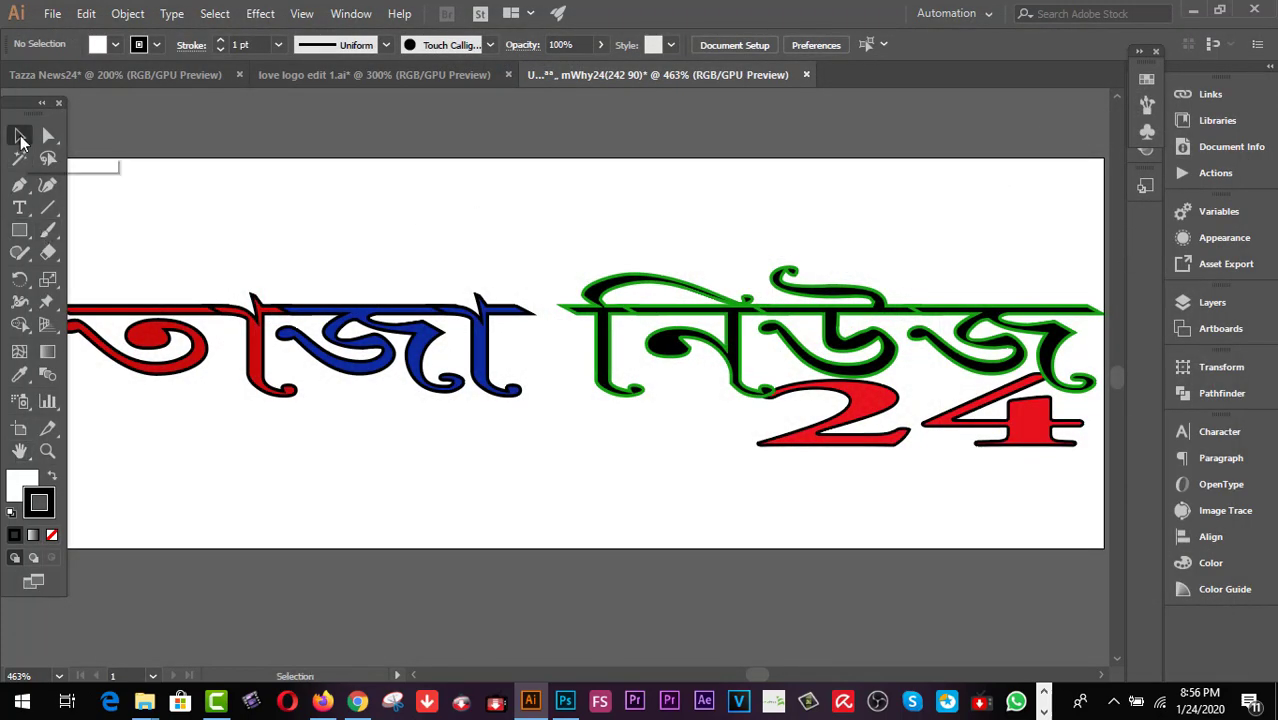
- Switch to Firefox and look at the Tazza News layout, the live blog's header logo and the blog's Blogger dashboard
{"action": "left_click", "coordinate": [322, 701]}
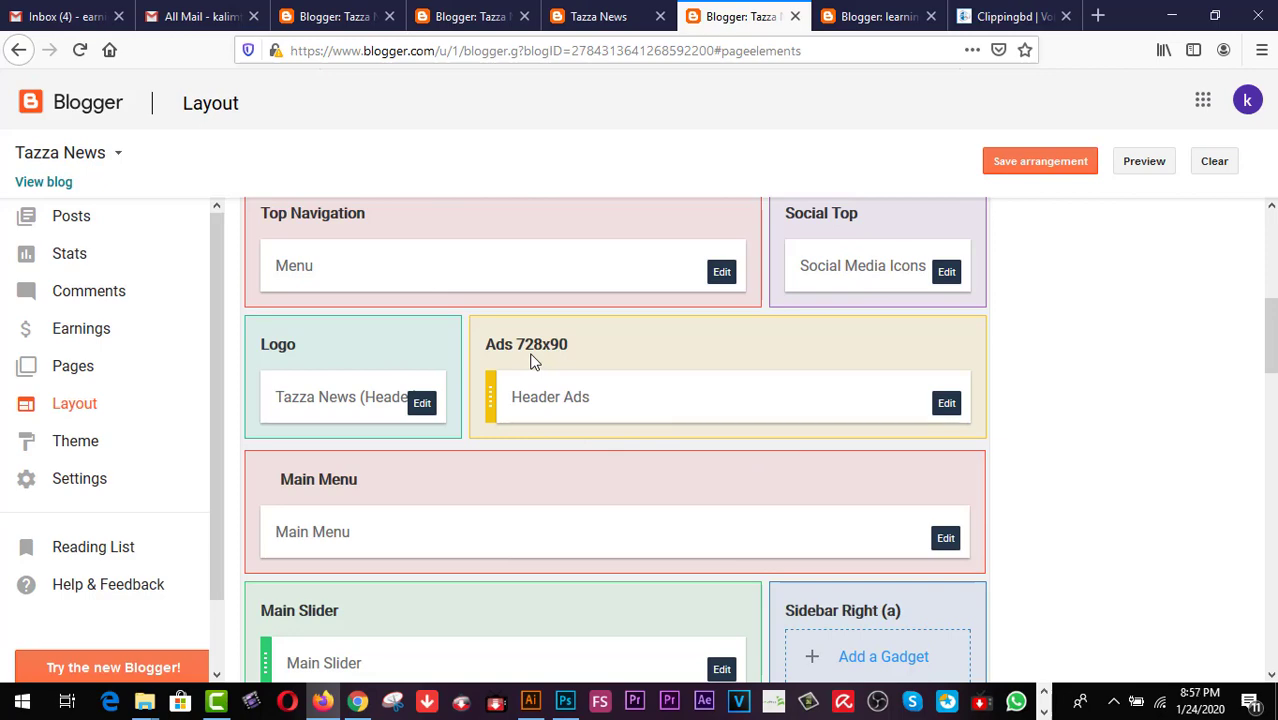
{"action": "left_click", "coordinate": [600, 16]}
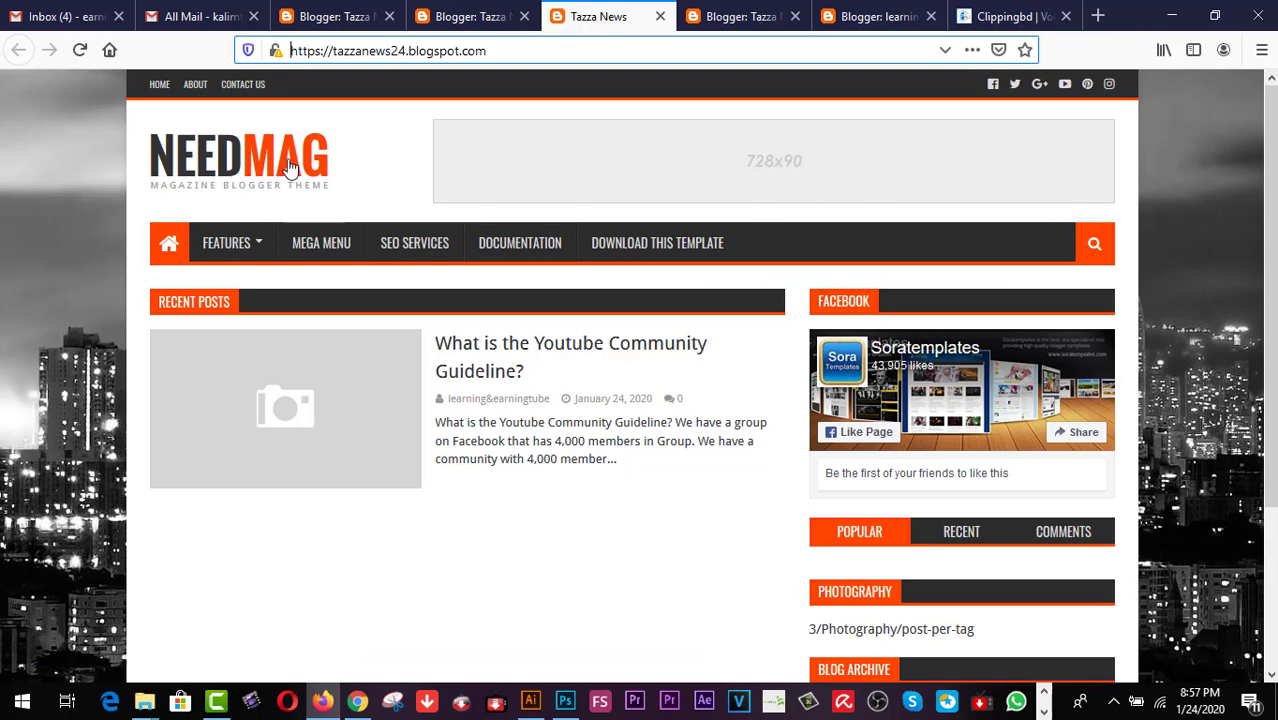
{"action": "left_click", "coordinate": [490, 20]}
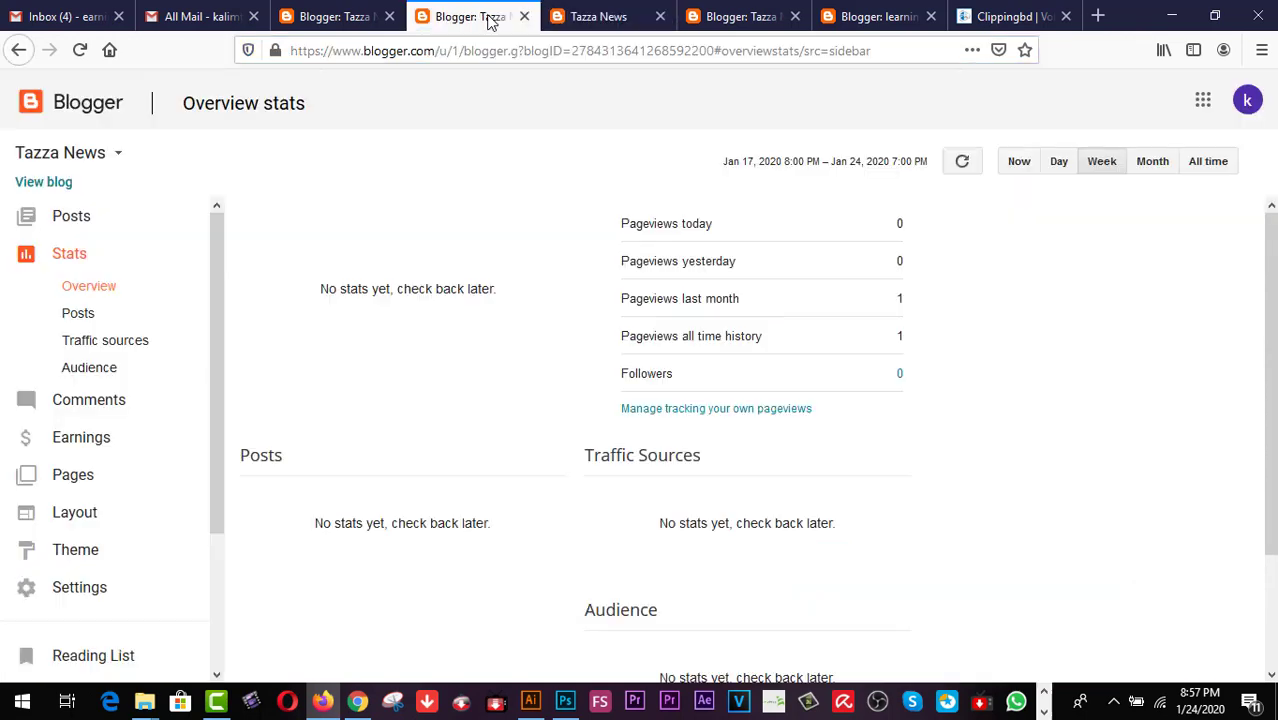
- Compare the Ads 728x90 area in the Tazza News layout and on the live blog with the Tazza News24 banner document in Illustrator
{"action": "left_click", "coordinate": [738, 22]}
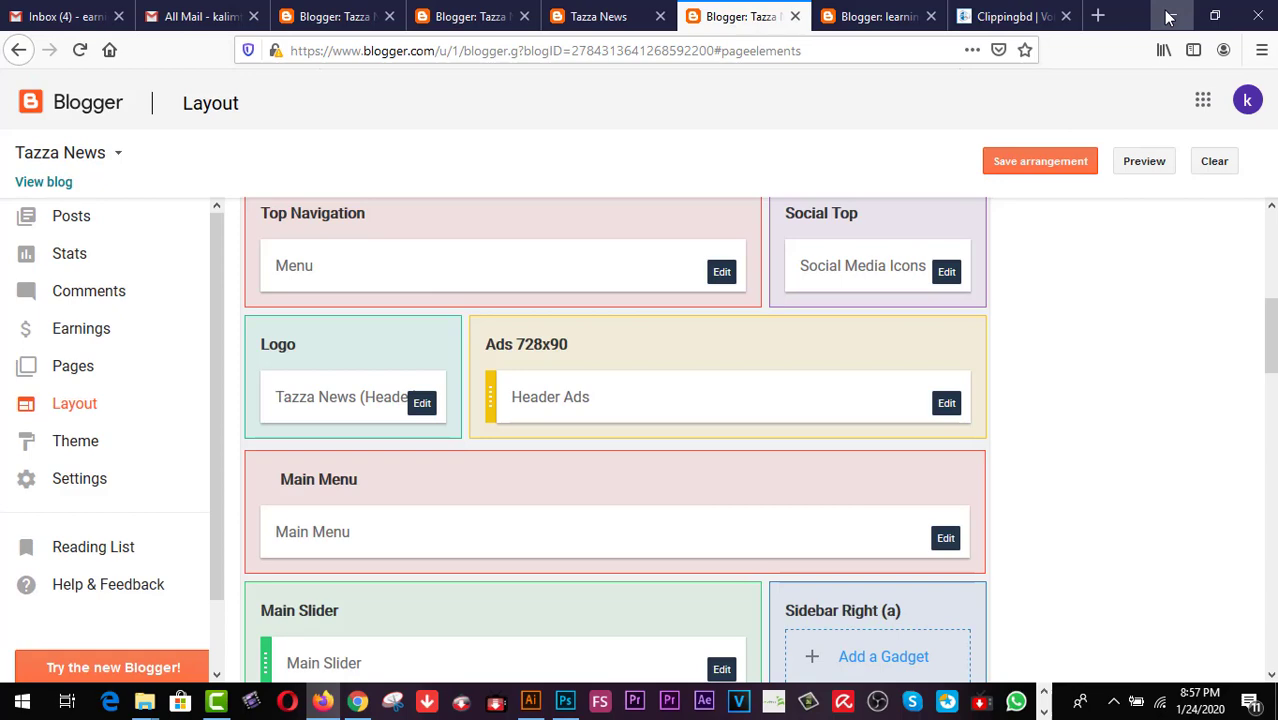
{"action": "left_click", "coordinate": [531, 706]}
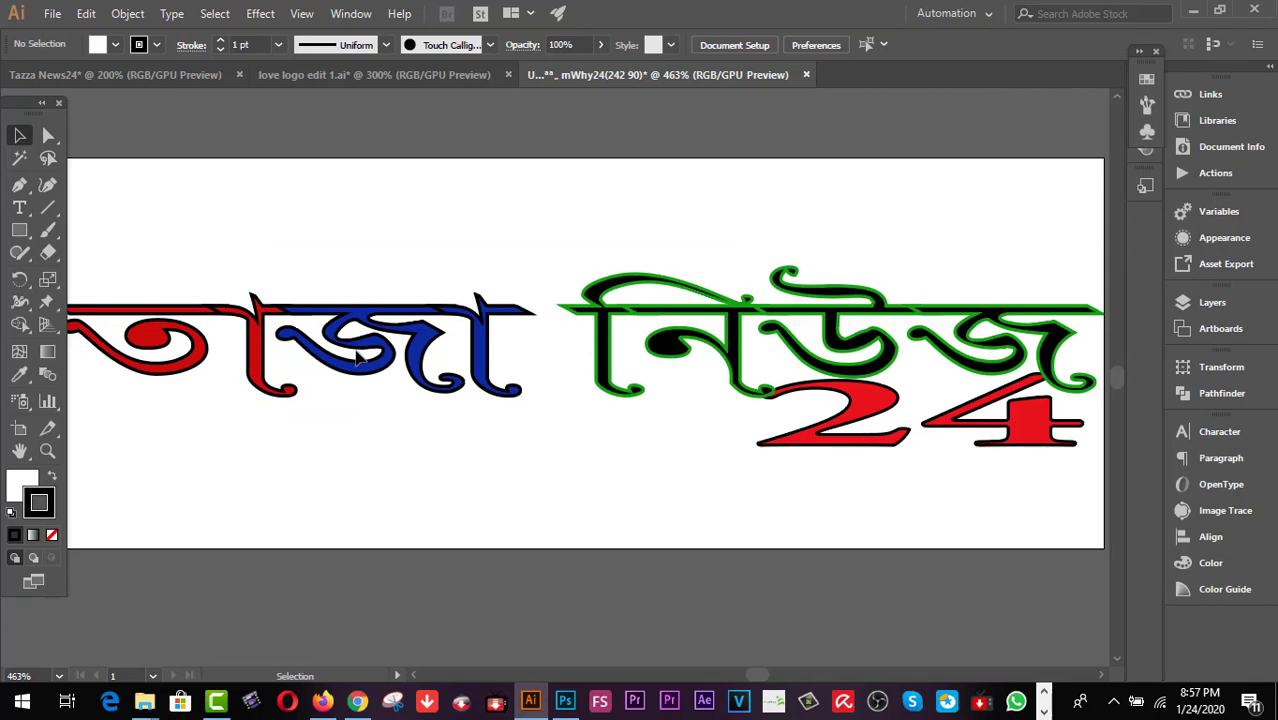
{"action": "left_click", "coordinate": [196, 78]}
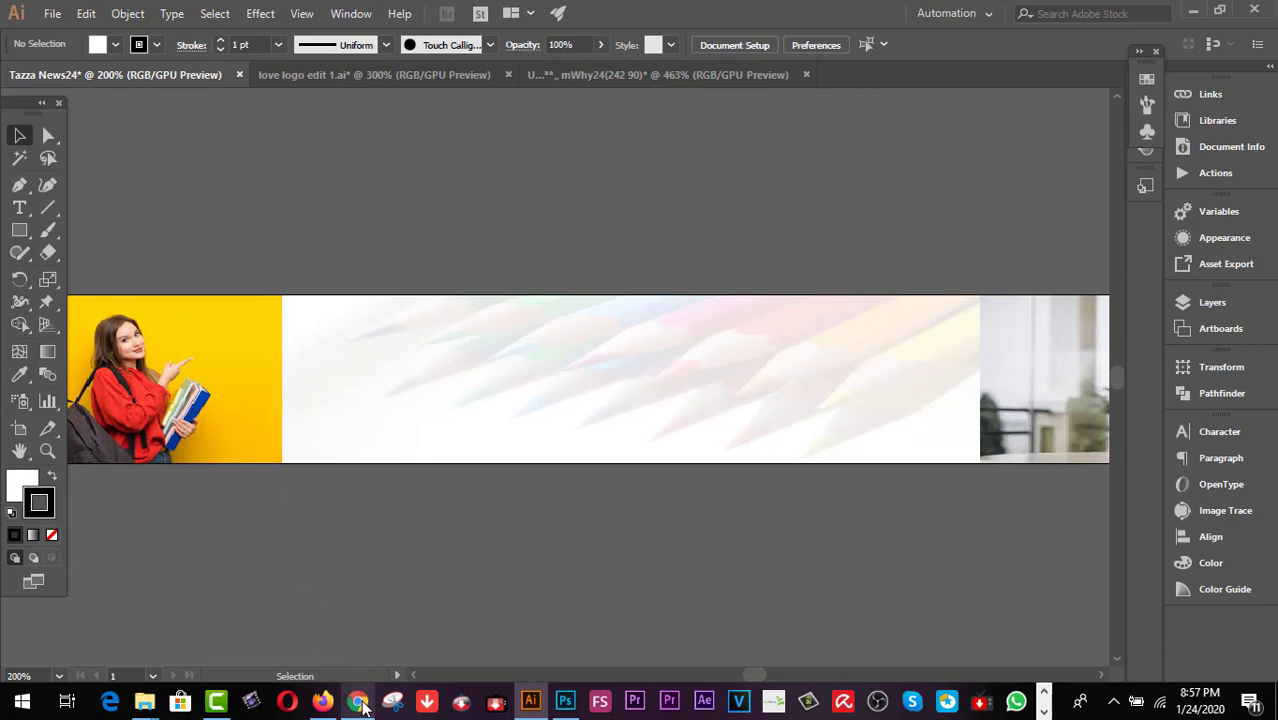
{"action": "left_click", "coordinate": [322, 701]}
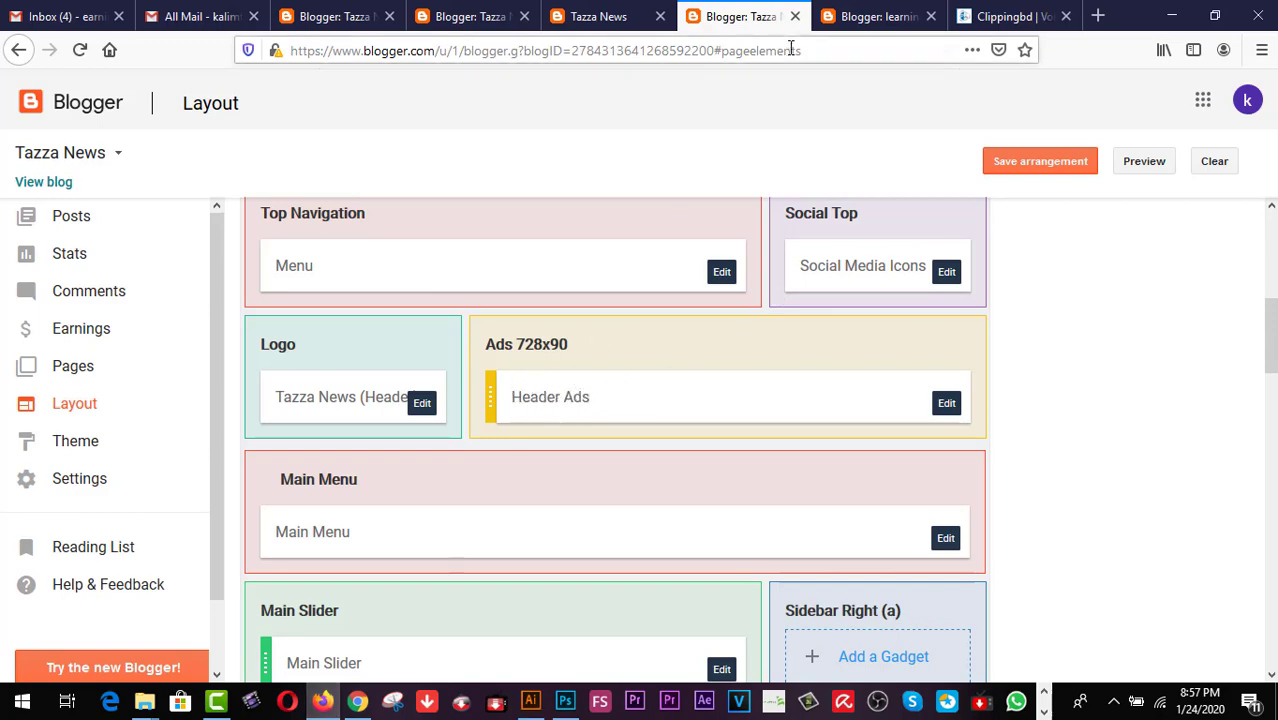
{"action": "left_click", "coordinate": [900, 18]}
{"action": "key", "text": "ctrl+shift+Tab"}
{"action": "key", "text": "ctrl+shift+Tab"}
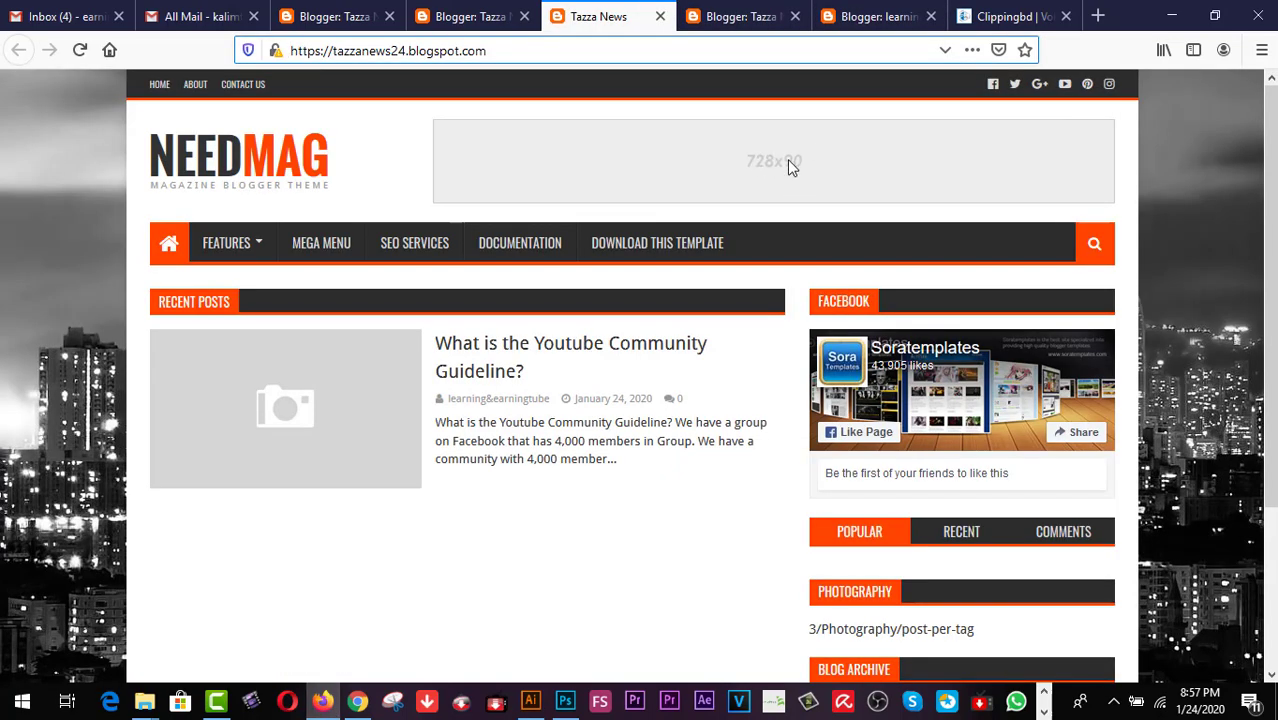
- Switch to Illustrator, copy the logo from the 242 × 90 document into the Tazza News24 banner and enlarge it to fill the space between the photos
{"action": "left_click", "coordinate": [1177, 16]}
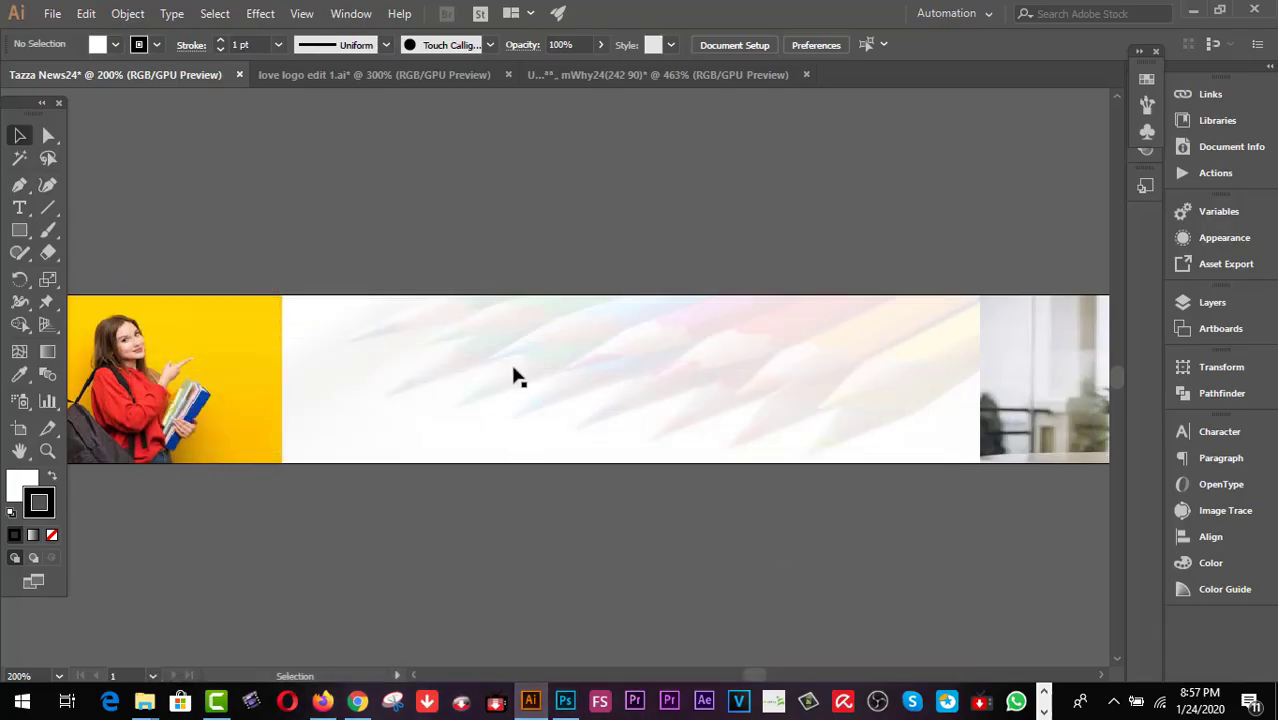
{"action": "left_click", "coordinate": [576, 74]}
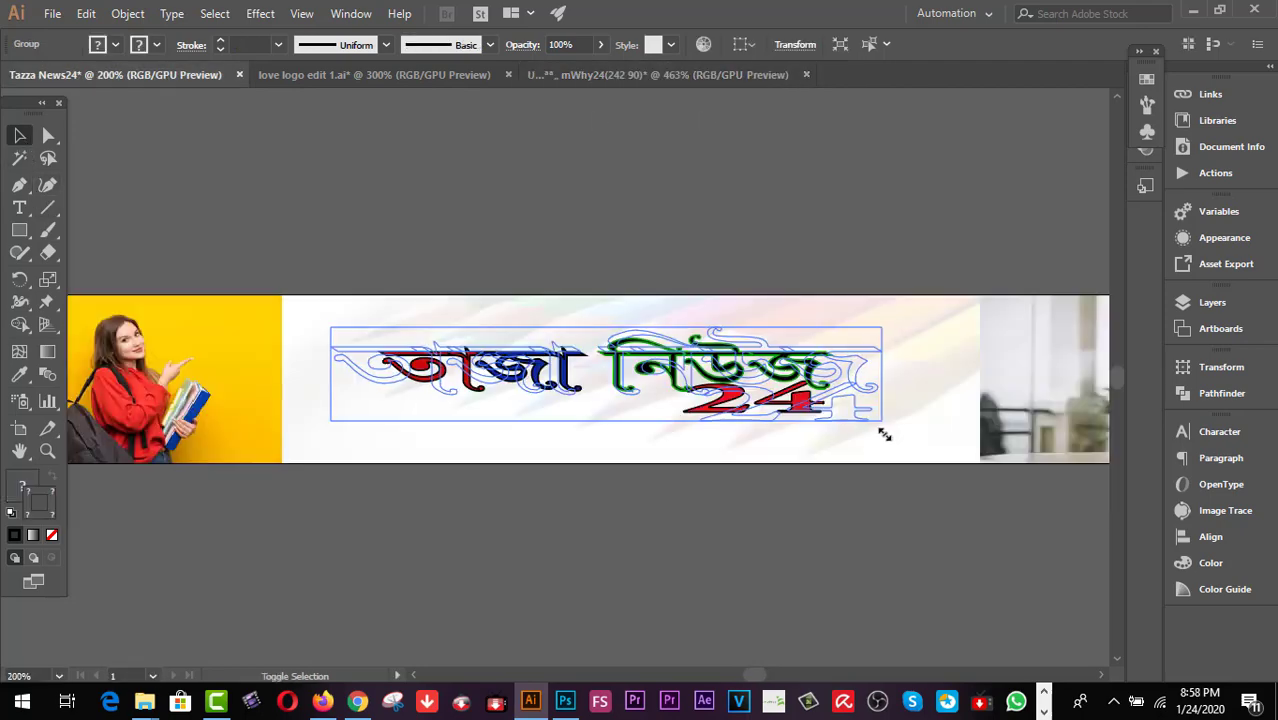
{"action": "left_click_drag", "start_coordinate": [881, 434], "coordinate": [926, 448]}
{"action": "left_click_drag", "start_coordinate": [905, 392], "coordinate": [967, 386]}
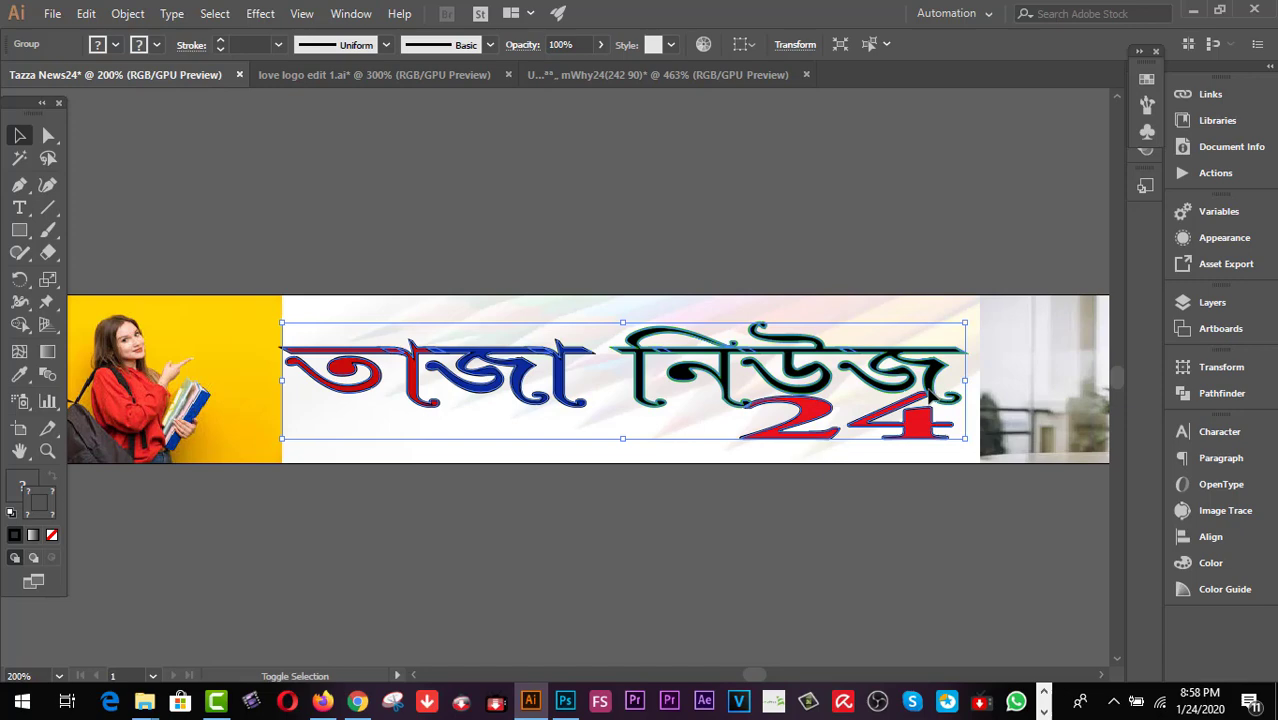
{"action": "left_click", "coordinate": [930, 535]}
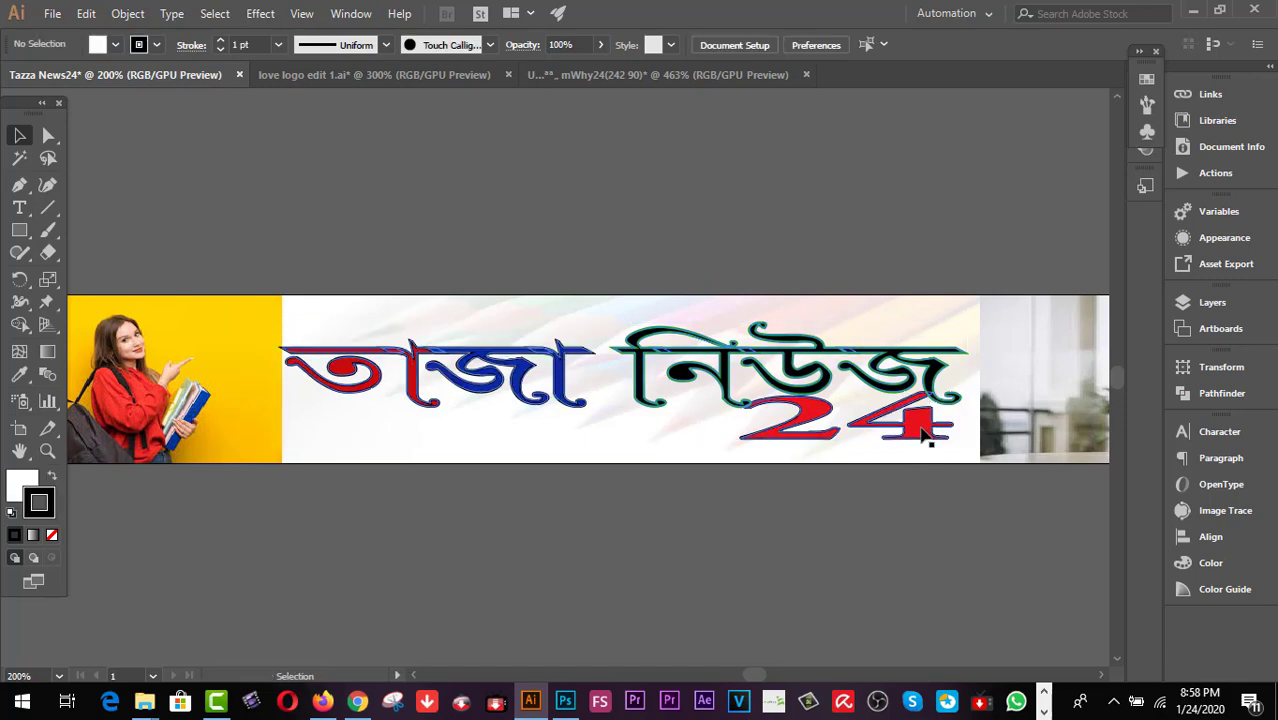
{"action": "left_click_drag", "start_coordinate": [926, 430], "coordinate": [929, 436]}
{"action": "left_click", "coordinate": [919, 543]}
{"action": "scroll", "coordinate": [919, 540], "scroll_direction": "down", "scroll_amount": 1}
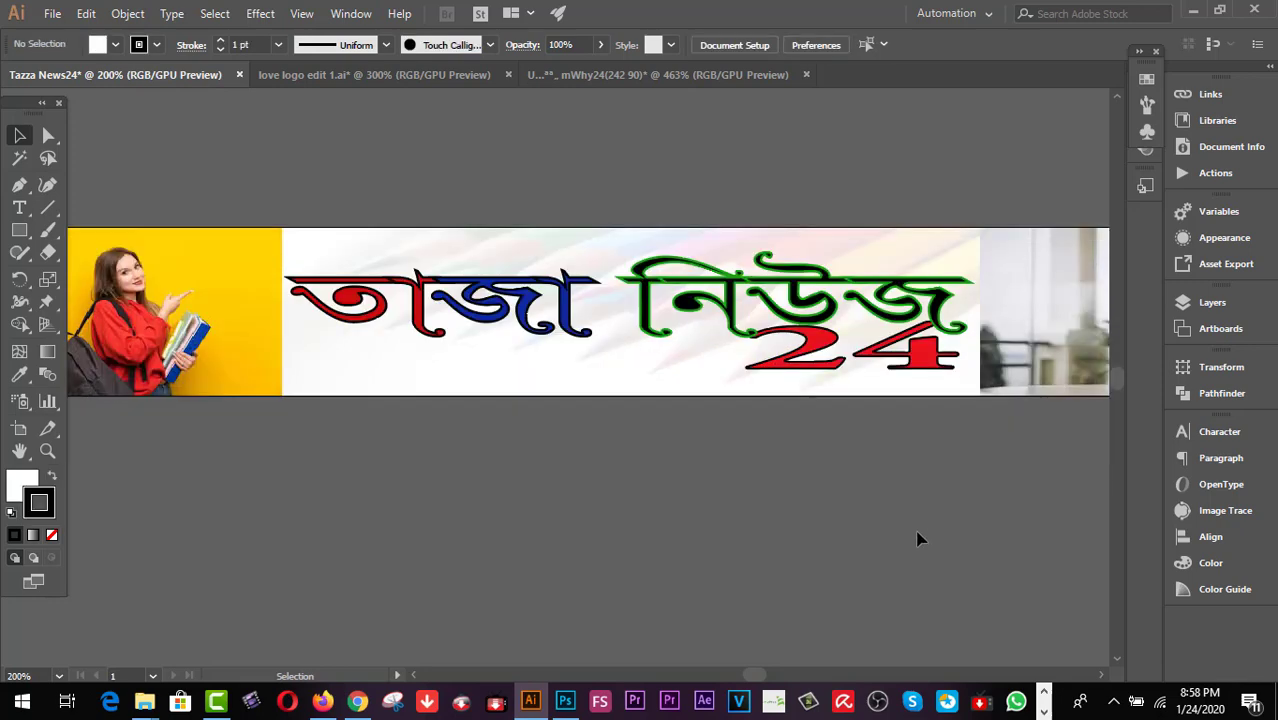
- Stretch the logo in the Tazza News24 banner slightly taller towards the banner's lower edge
{"action": "left_click", "coordinate": [847, 357], "text": "ctrl+alt"}
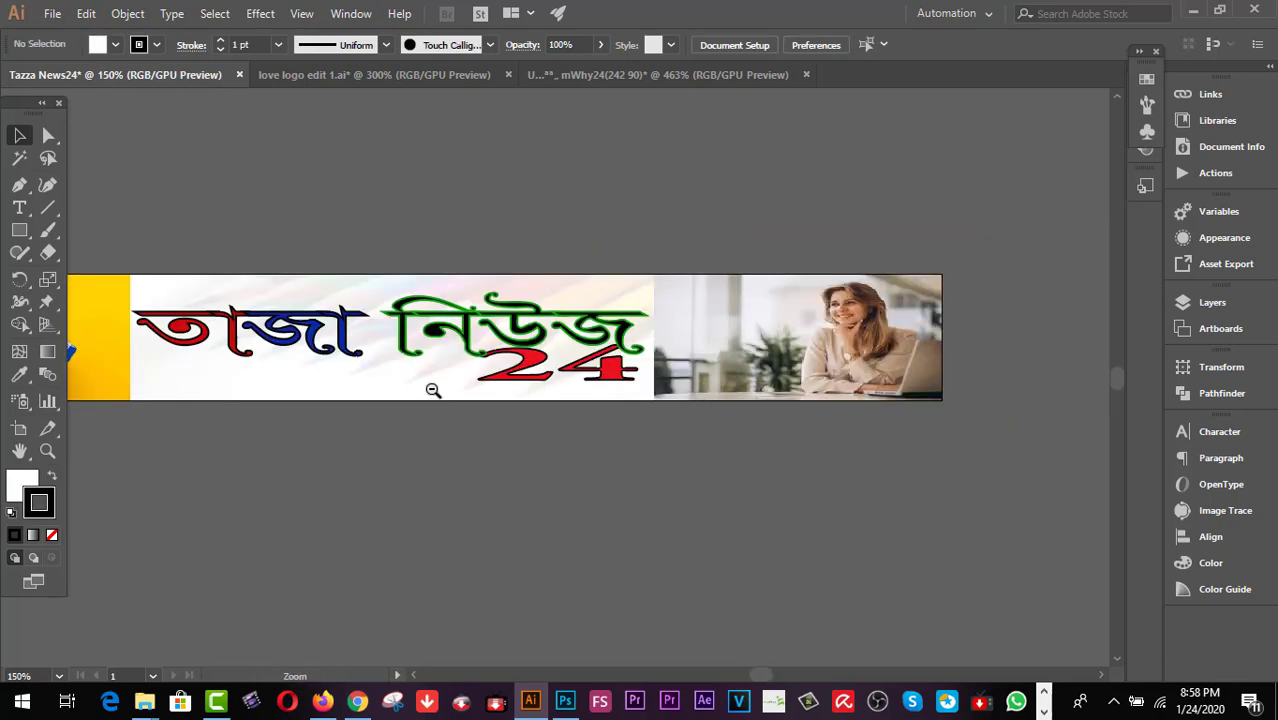
{"action": "left_click", "coordinate": [432, 390], "text": "ctrl+alt"}
{"action": "left_click", "coordinate": [20, 452]}
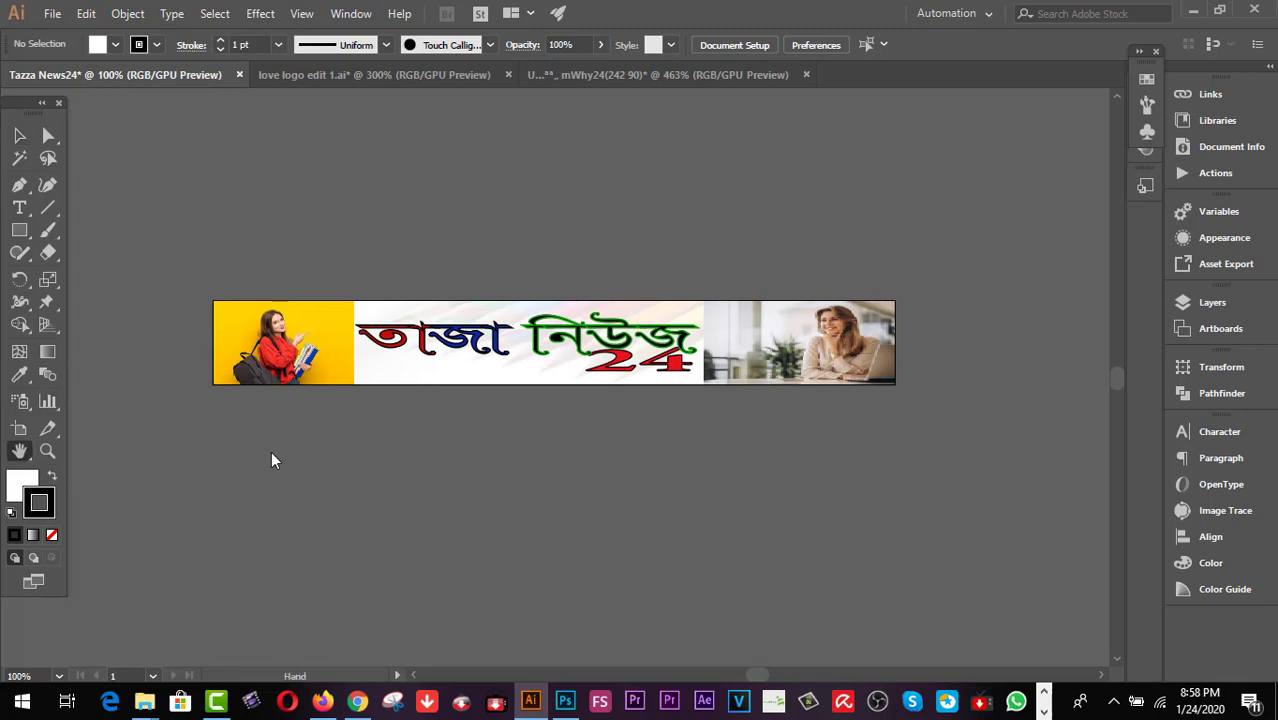
{"action": "left_click_drag", "start_coordinate": [410, 460], "coordinate": [447, 428]}
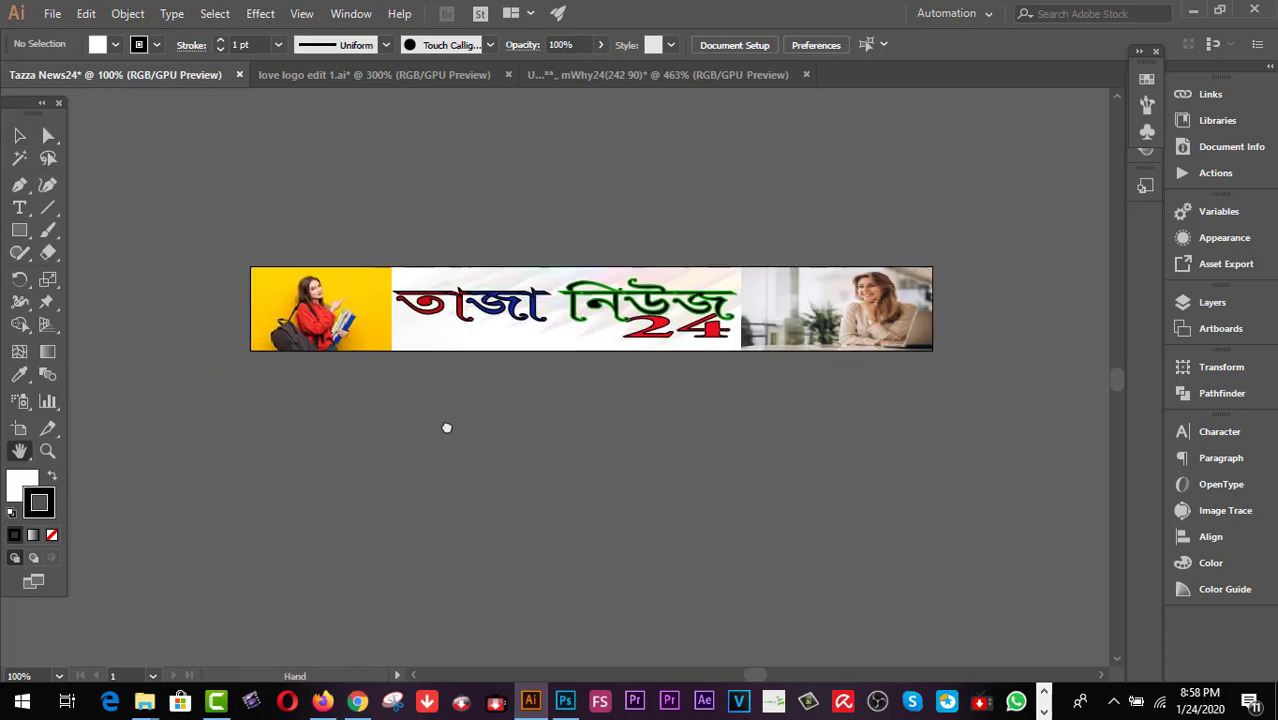
{"action": "key", "text": "v"}
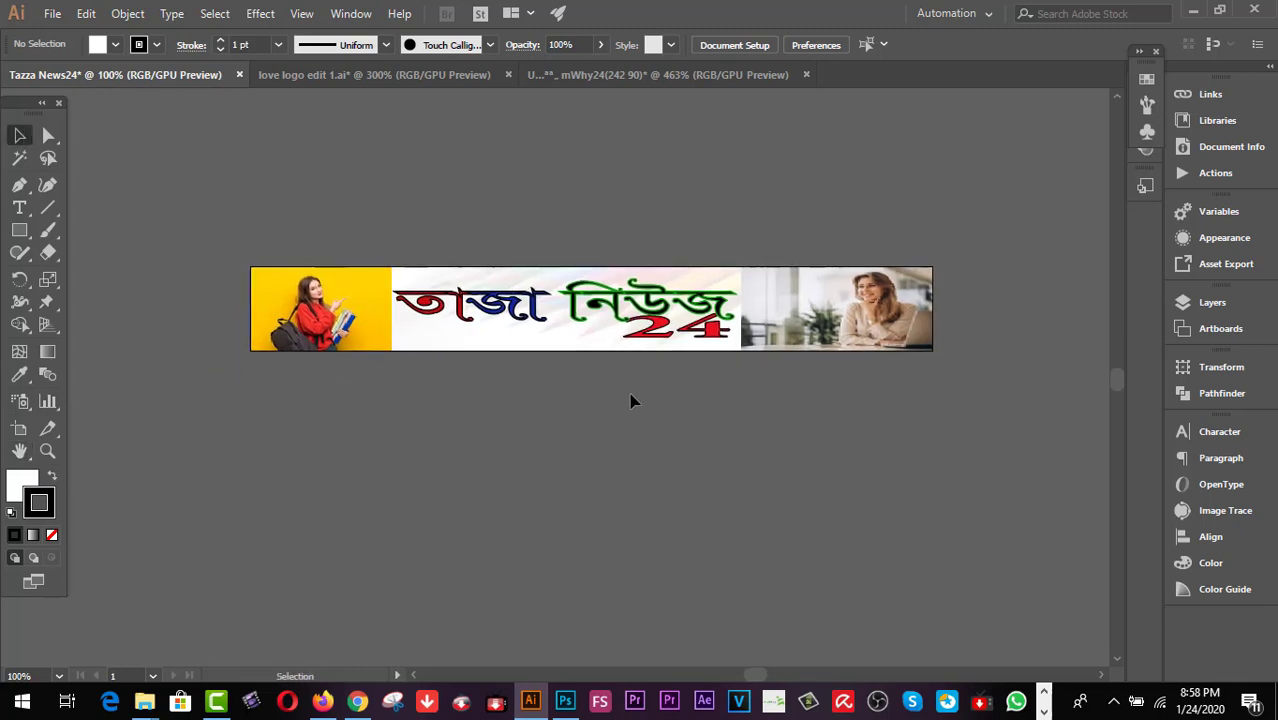
{"action": "left_click", "coordinate": [665, 335]}
{"action": "left_click_drag", "start_coordinate": [565, 338], "coordinate": [565, 343]}
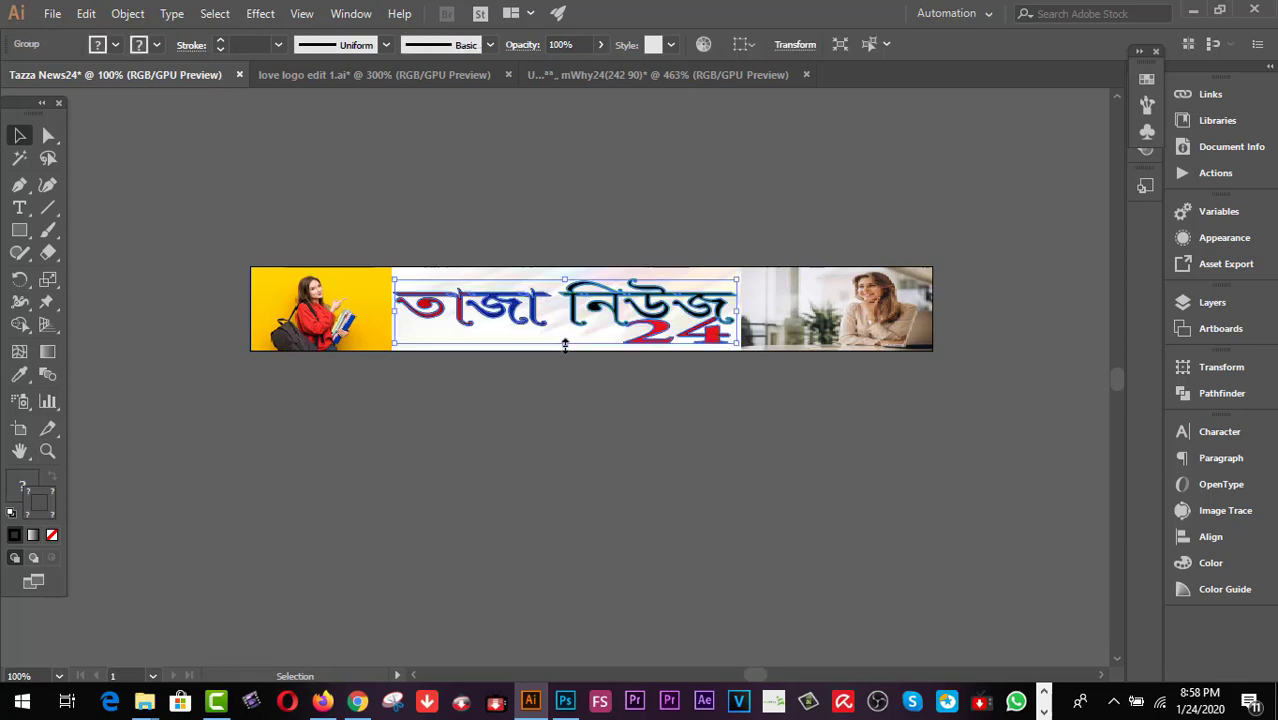
{"action": "left_click", "coordinate": [655, 503]}
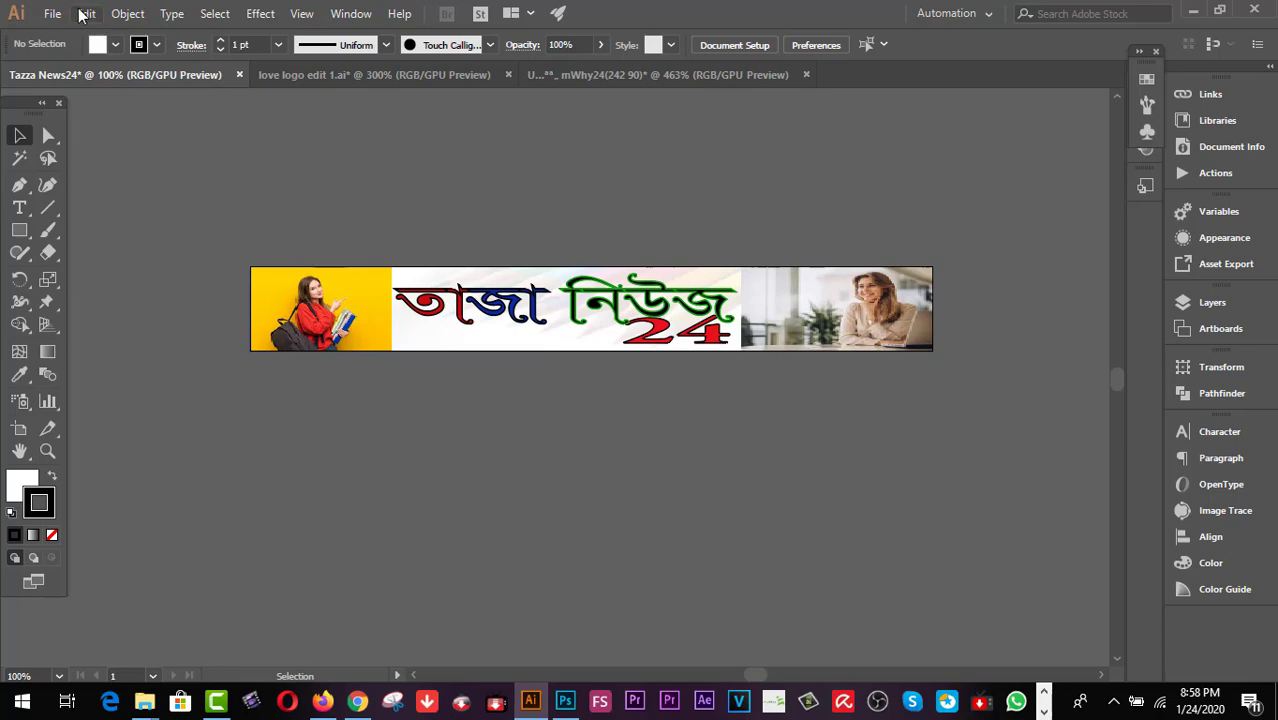
- Export the banner for the web as a 728 × 90 px PNG-24 image and save it
{"action": "left_click", "coordinate": [52, 13]}
{"action": "mouse_move", "coordinate": [97, 350]}
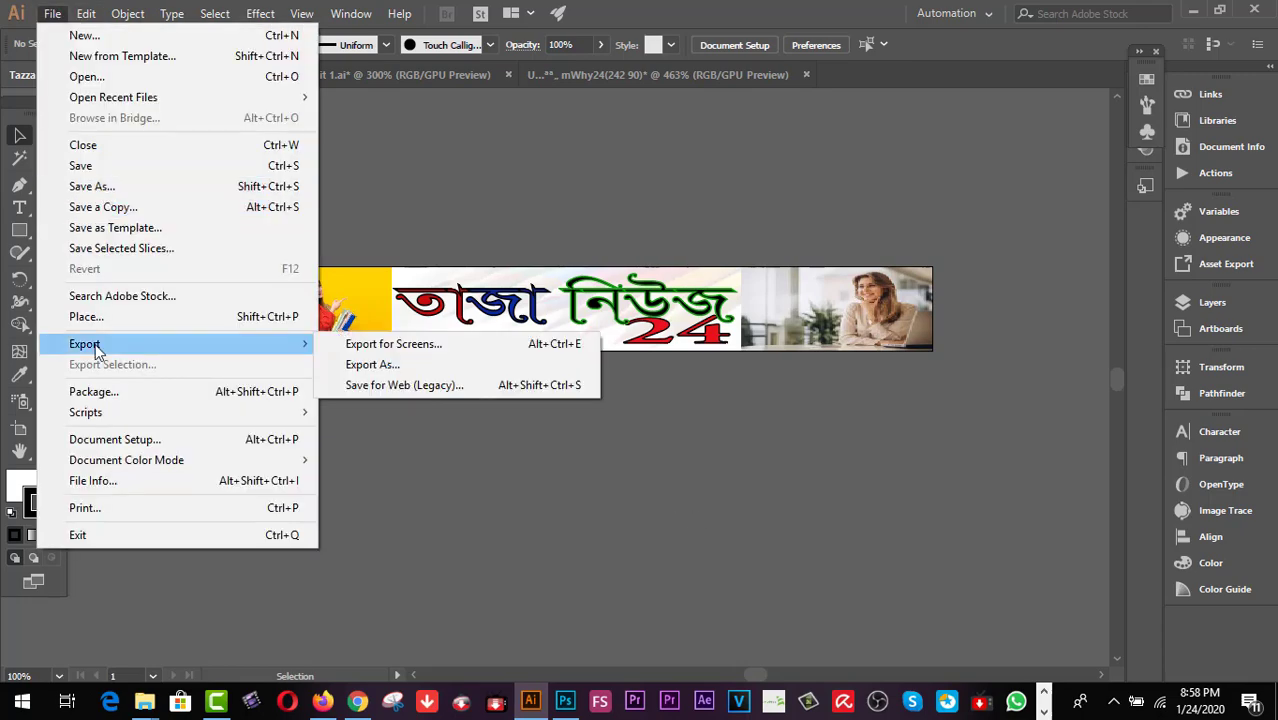
{"action": "left_click", "coordinate": [404, 385]}
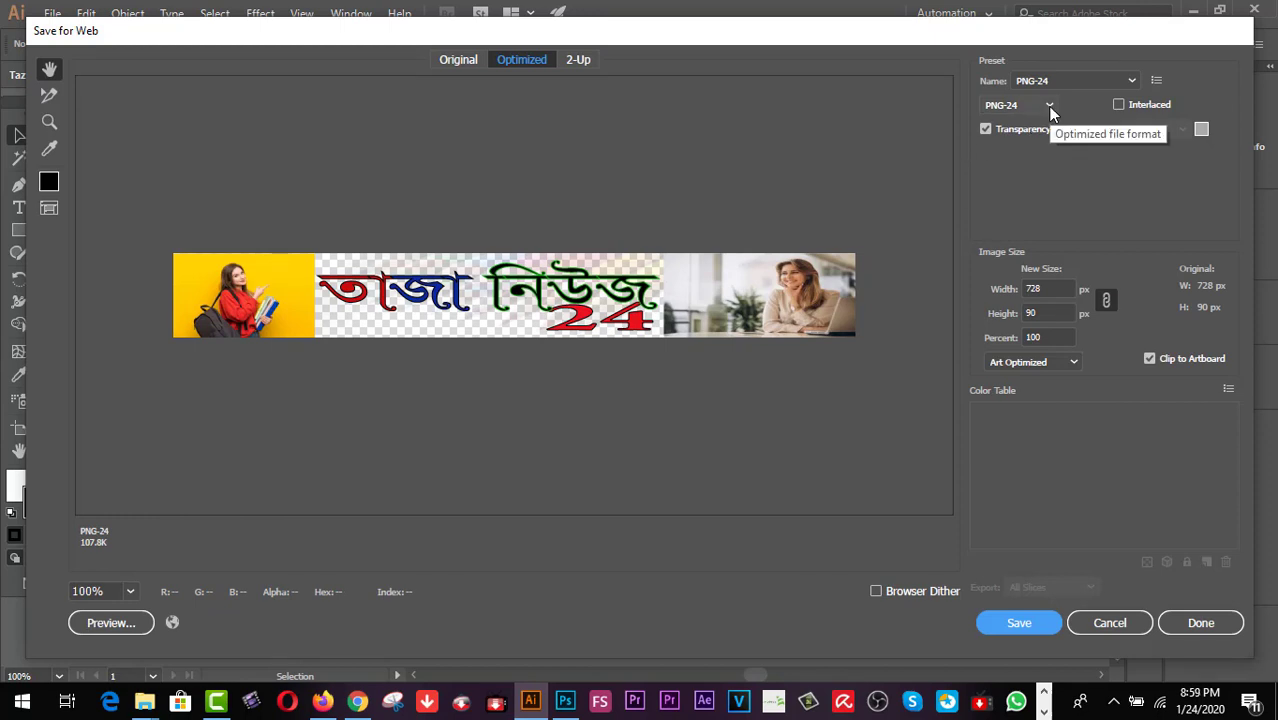
{"action": "left_click", "coordinate": [1016, 621]}
{"action": "left_click", "coordinate": [1006, 606]}
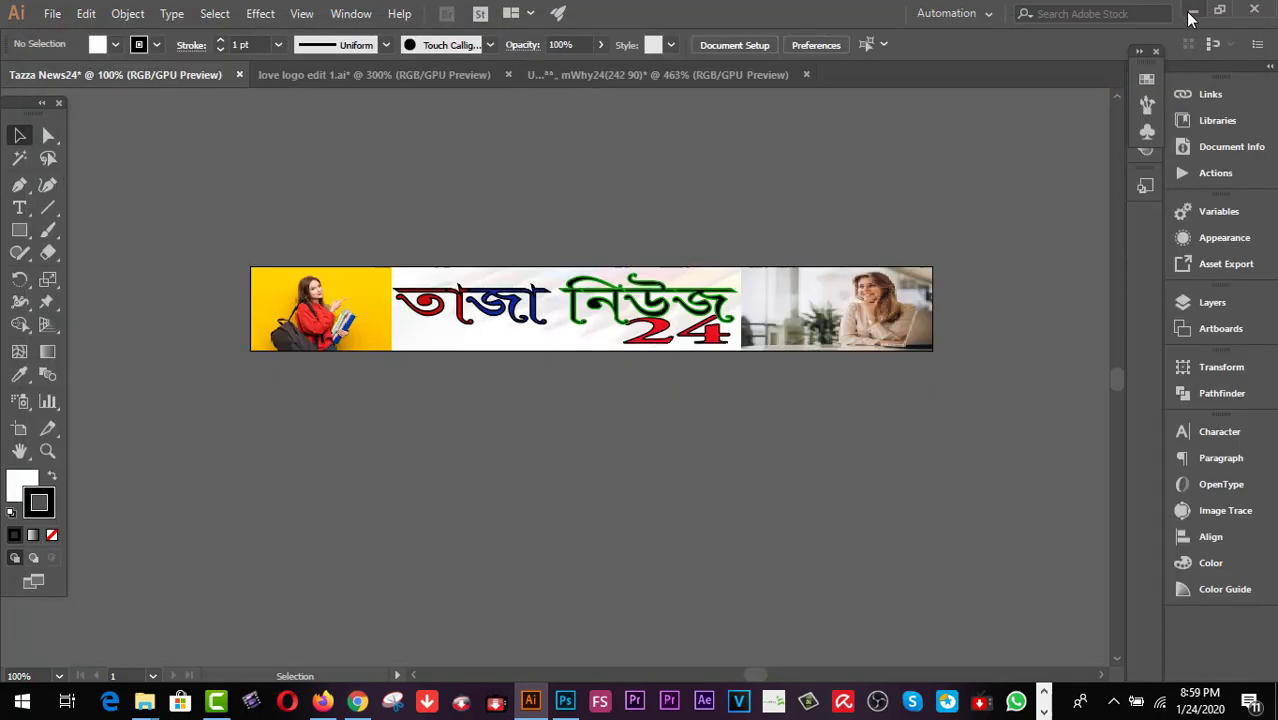
- Switch to Firefox and bring up the Tazza News layout in Blogger
{"action": "left_click", "coordinate": [1192, 12]}
{"action": "left_click", "coordinate": [1170, 12]}
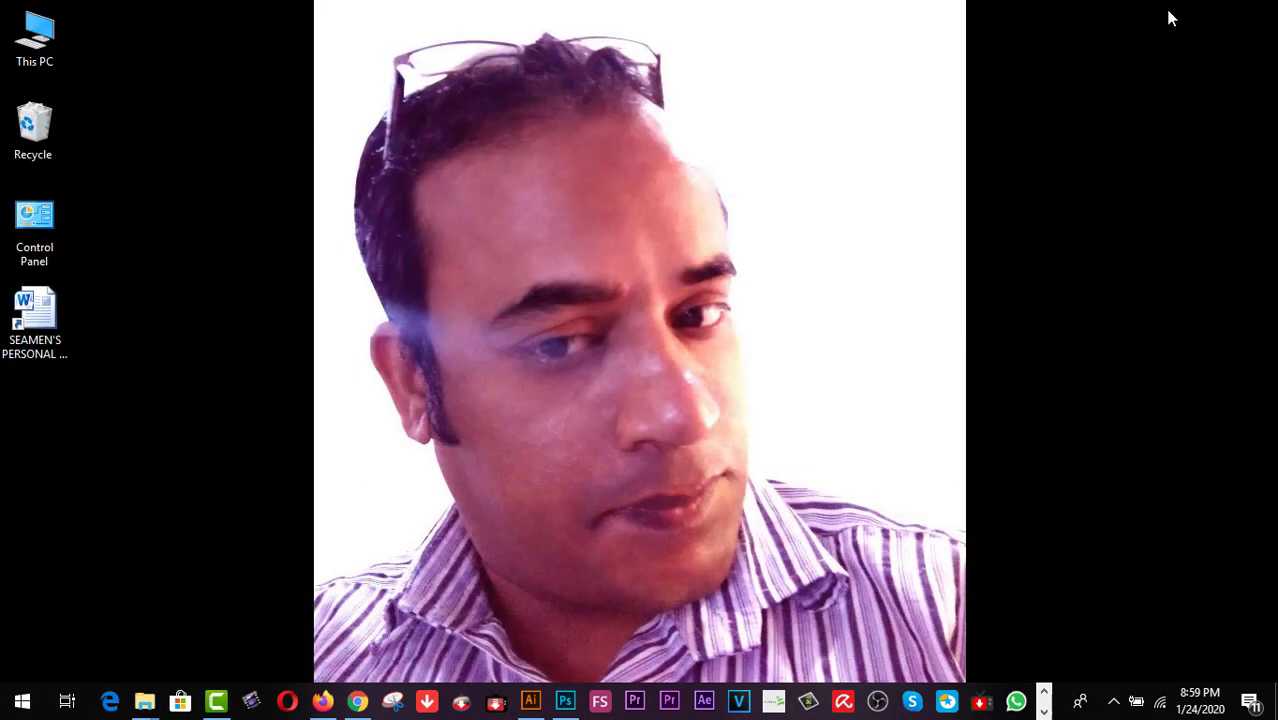
{"action": "left_click", "coordinate": [320, 704]}
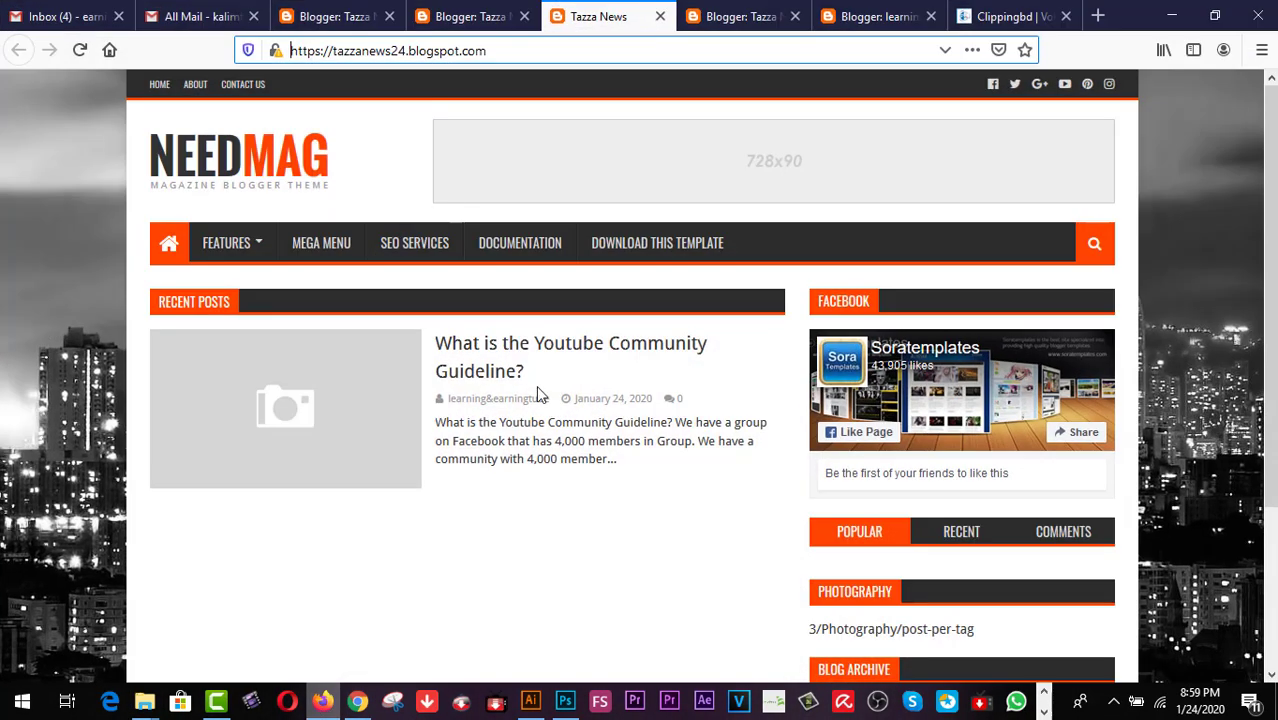
{"action": "left_click", "coordinate": [487, 17]}
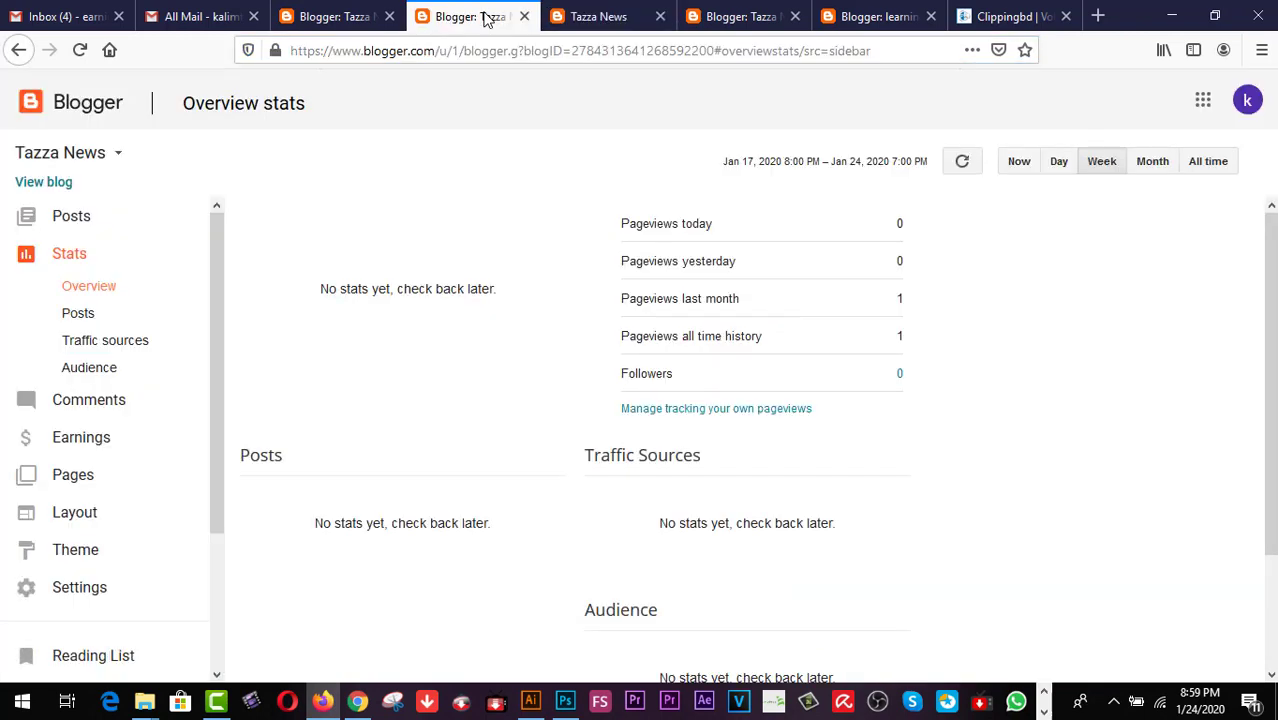
{"action": "left_click", "coordinate": [733, 17]}
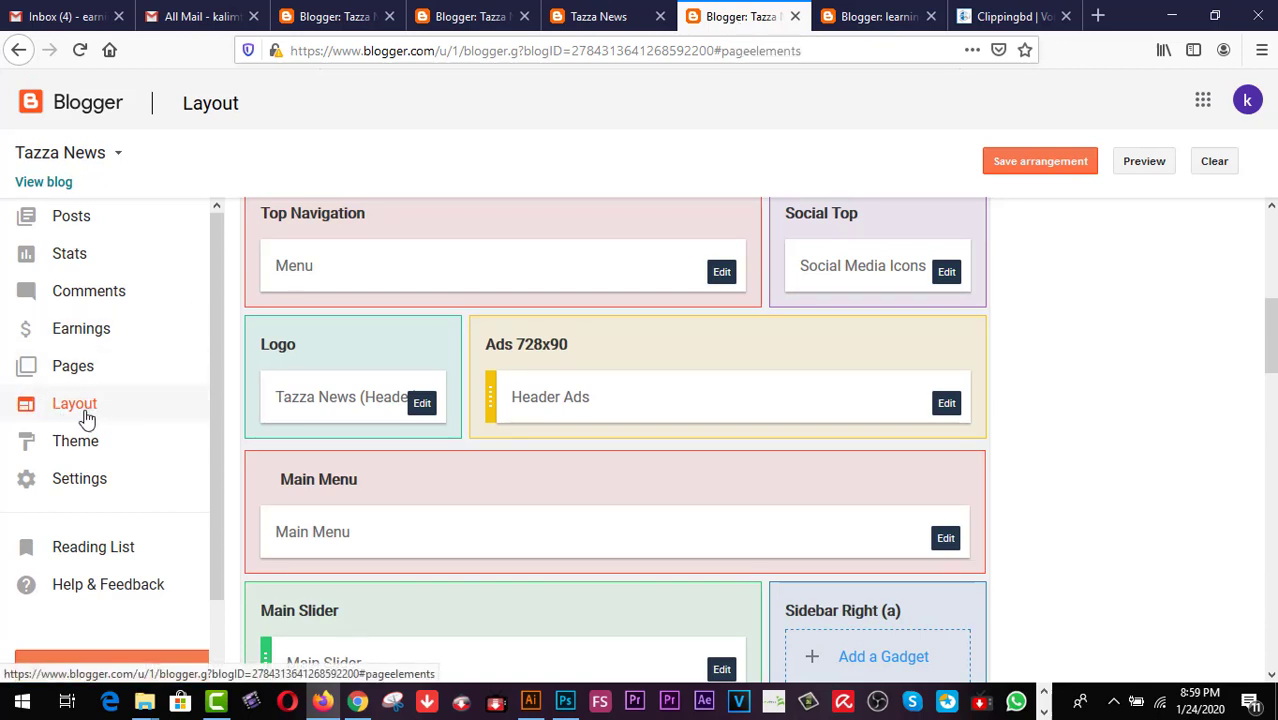
- Replace the header's NEEDMAG image with the exported logo, placed instead of title and description, save it and view the live blog
{"action": "left_click", "coordinate": [422, 406]}
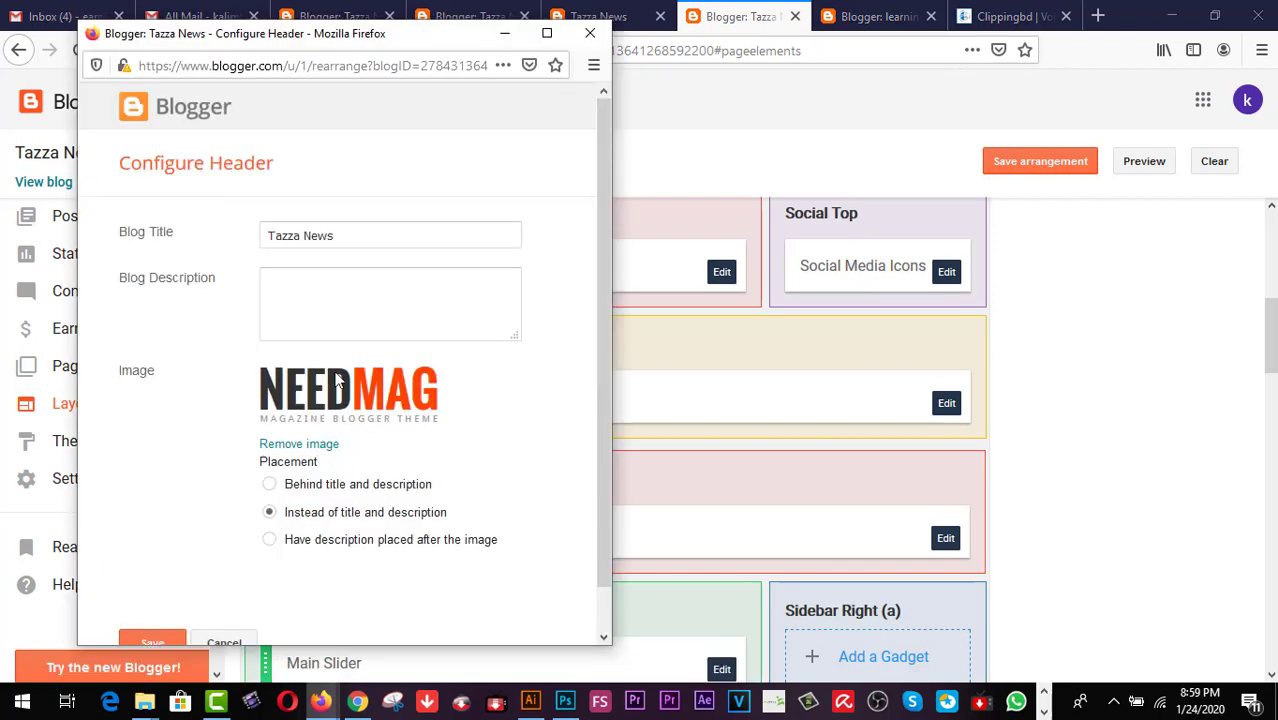
{"action": "left_click", "coordinate": [327, 446]}
{"action": "left_click", "coordinate": [327, 394]}
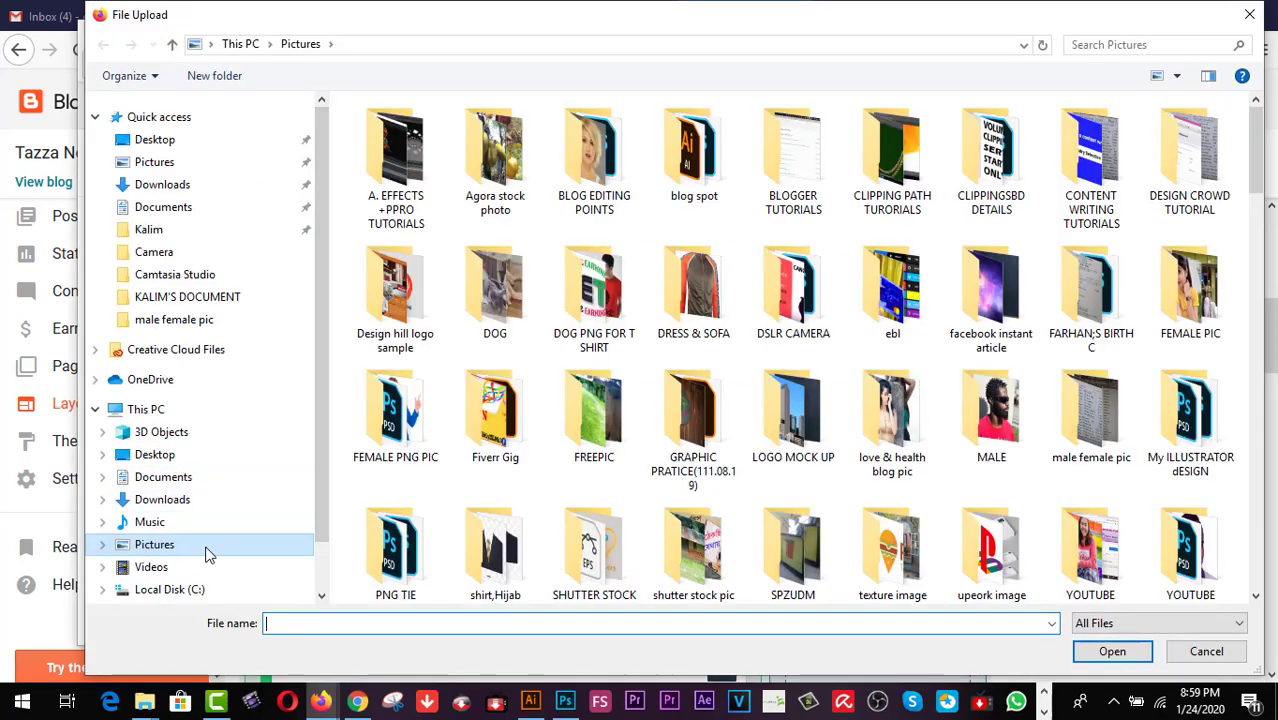
{"action": "scroll", "coordinate": [190, 552], "scroll_direction": "down", "scroll_amount": 1}
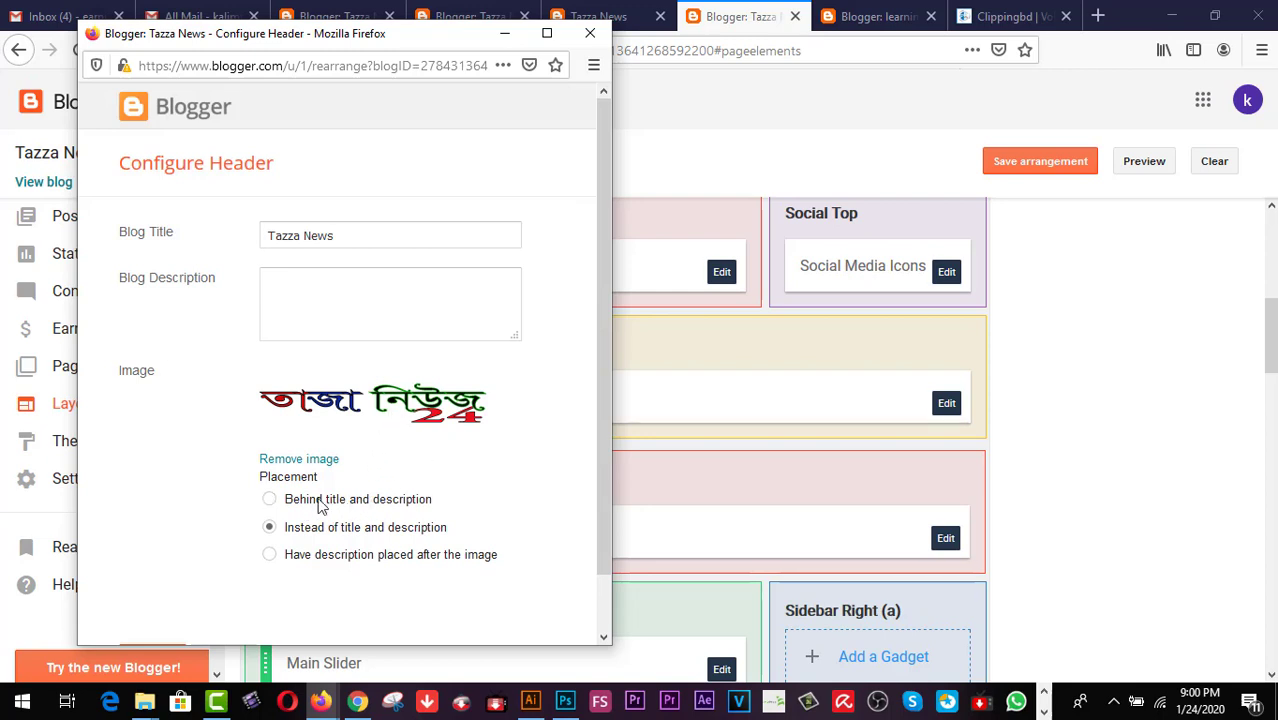
{"action": "scroll", "coordinate": [437, 484], "scroll_direction": "down", "scroll_amount": 2}
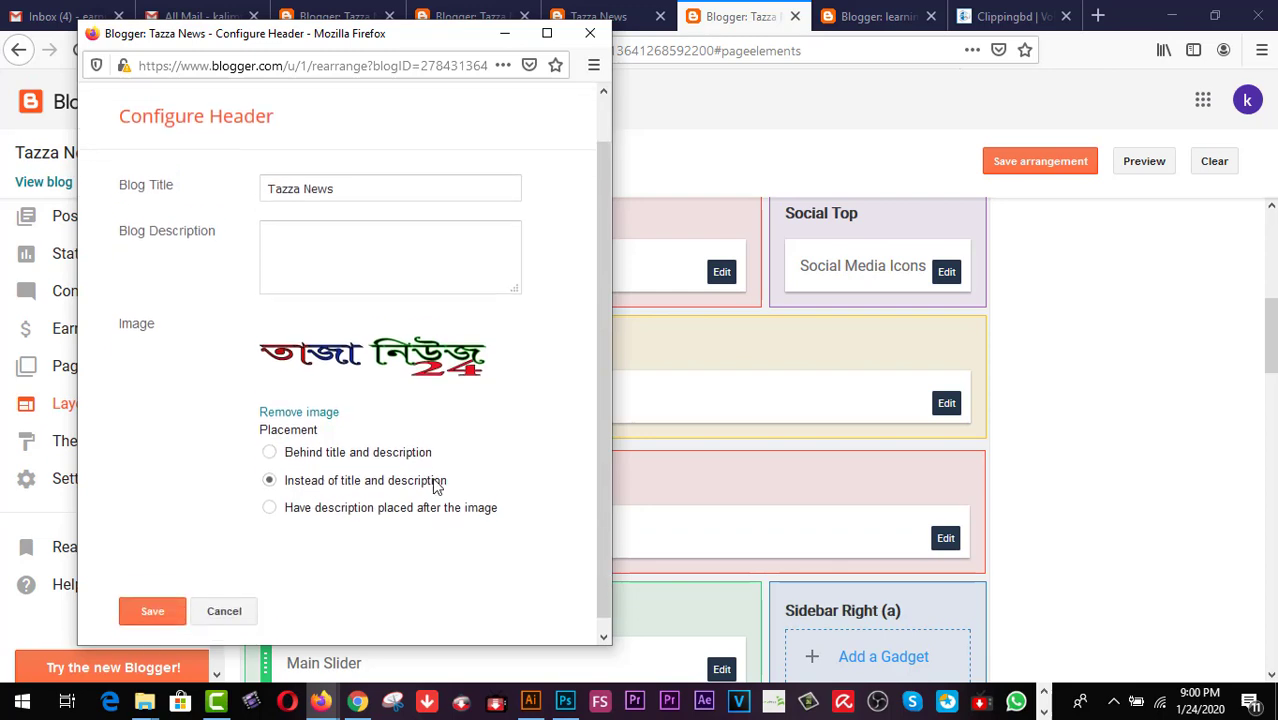
{"action": "left_click", "coordinate": [150, 600]}
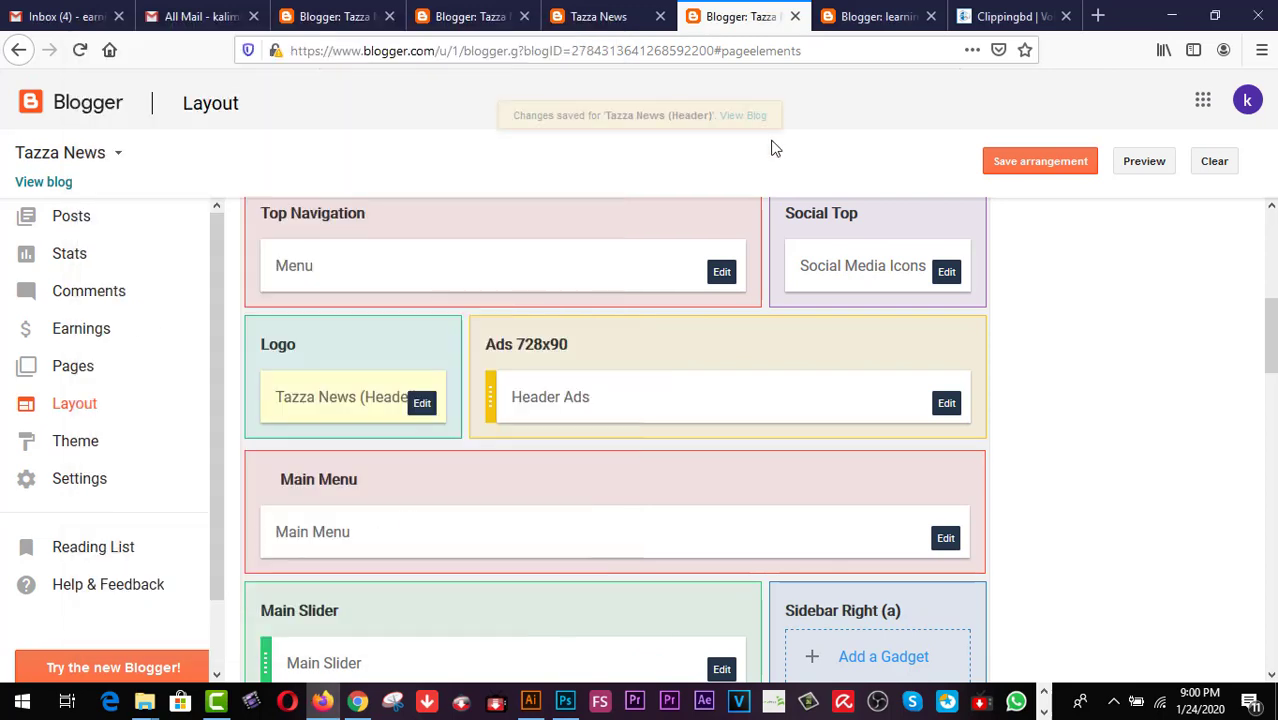
{"action": "left_click", "coordinate": [62, 183]}
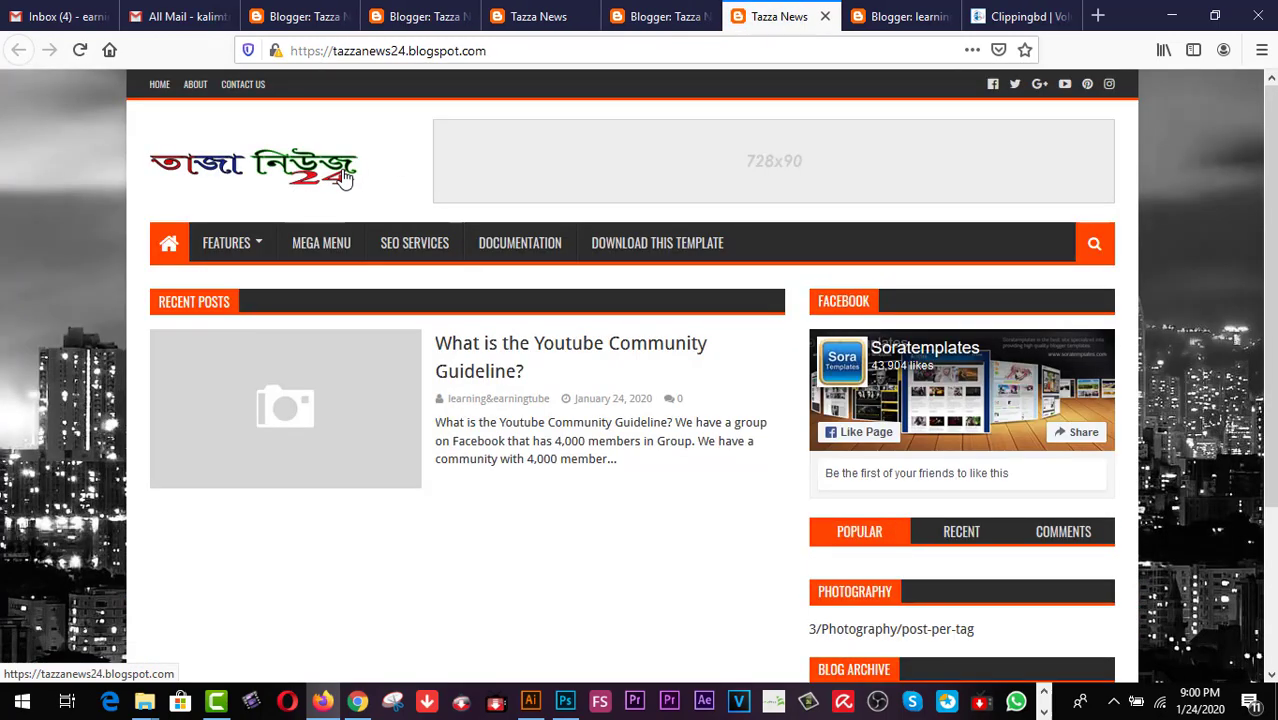
- Replace the Header Ads gadget in the layout's Ads 728x90 section with a header gadget that uses the exported banner image
{"action": "left_click", "coordinate": [652, 19]}
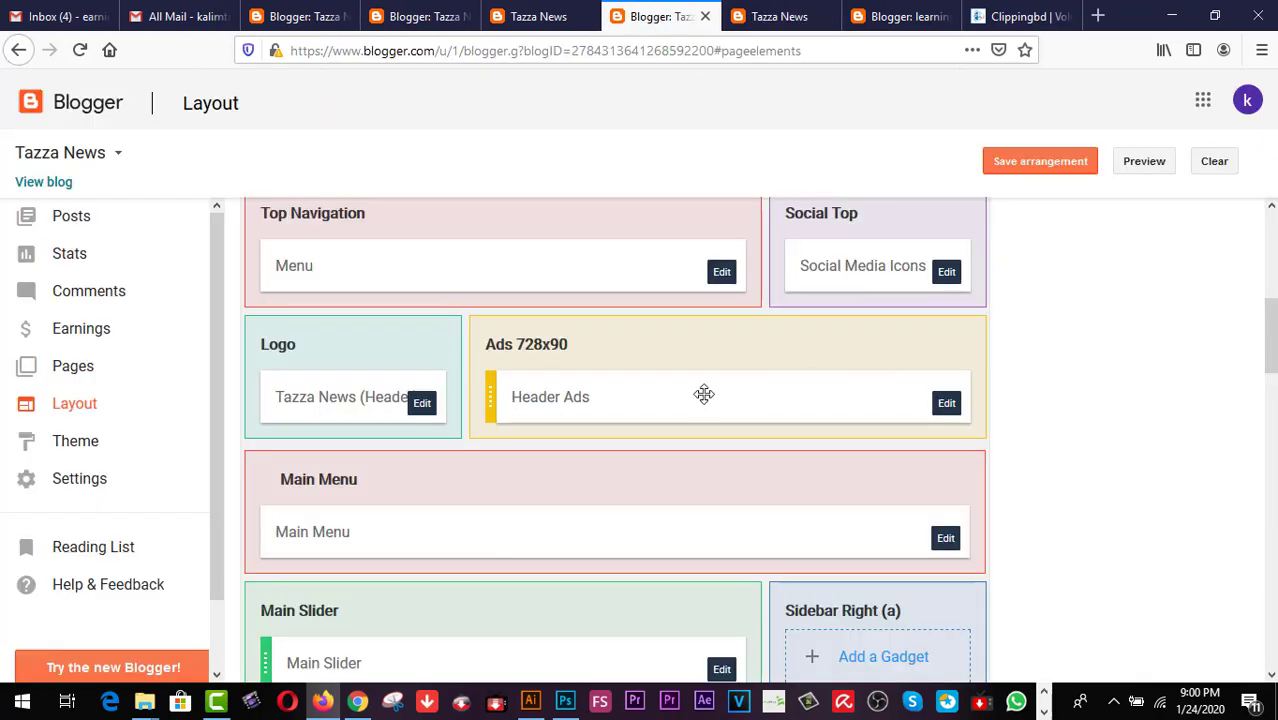
{"action": "left_click", "coordinate": [946, 404]}
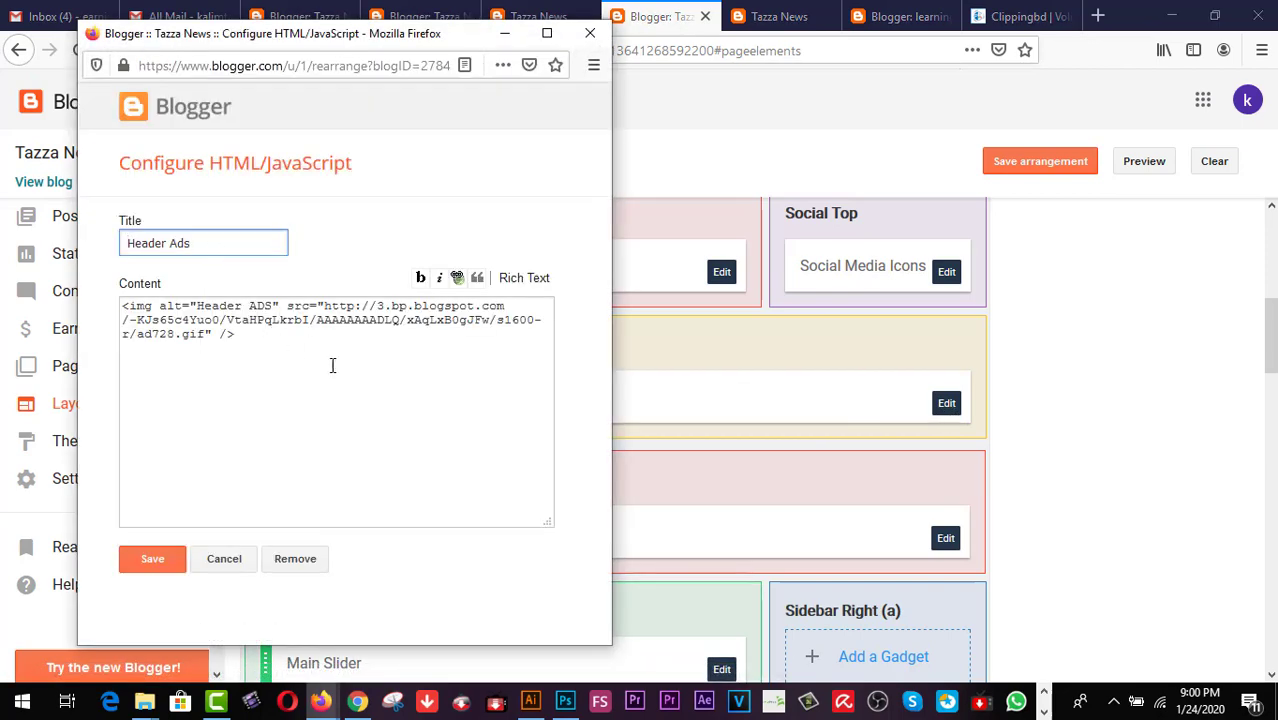
{"action": "left_click", "coordinate": [295, 559]}
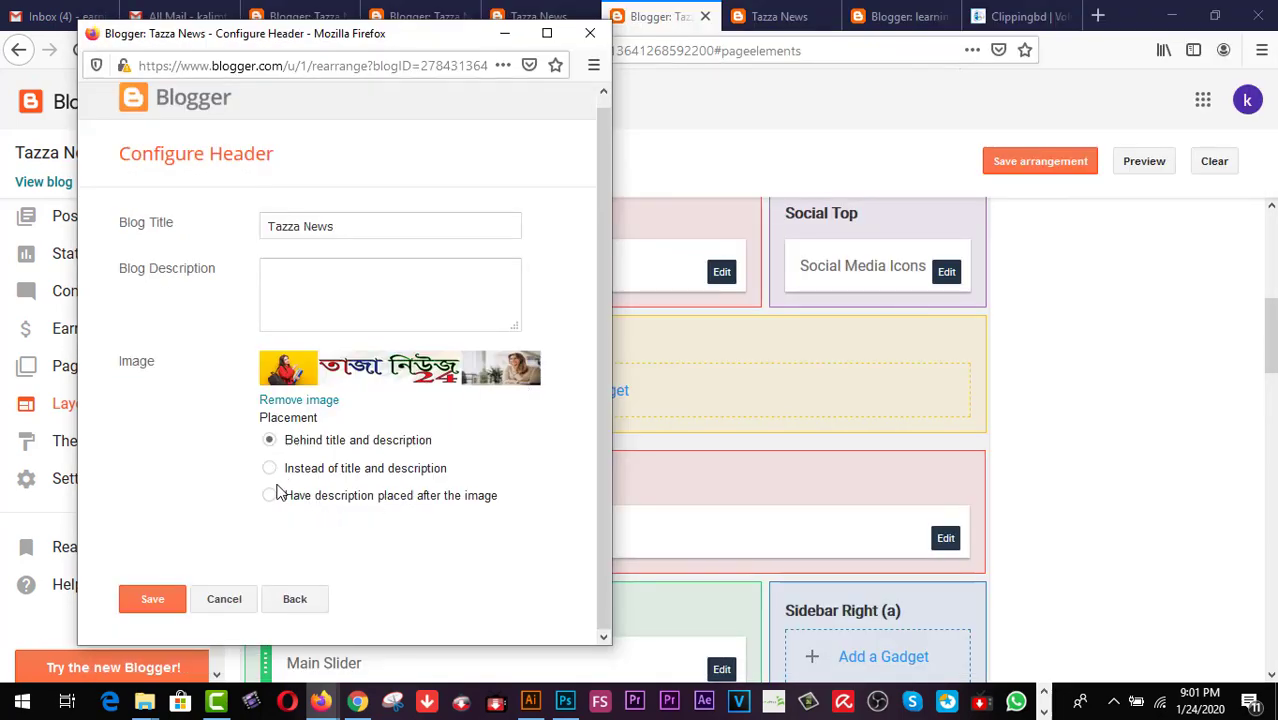
{"action": "left_click", "coordinate": [151, 600]}
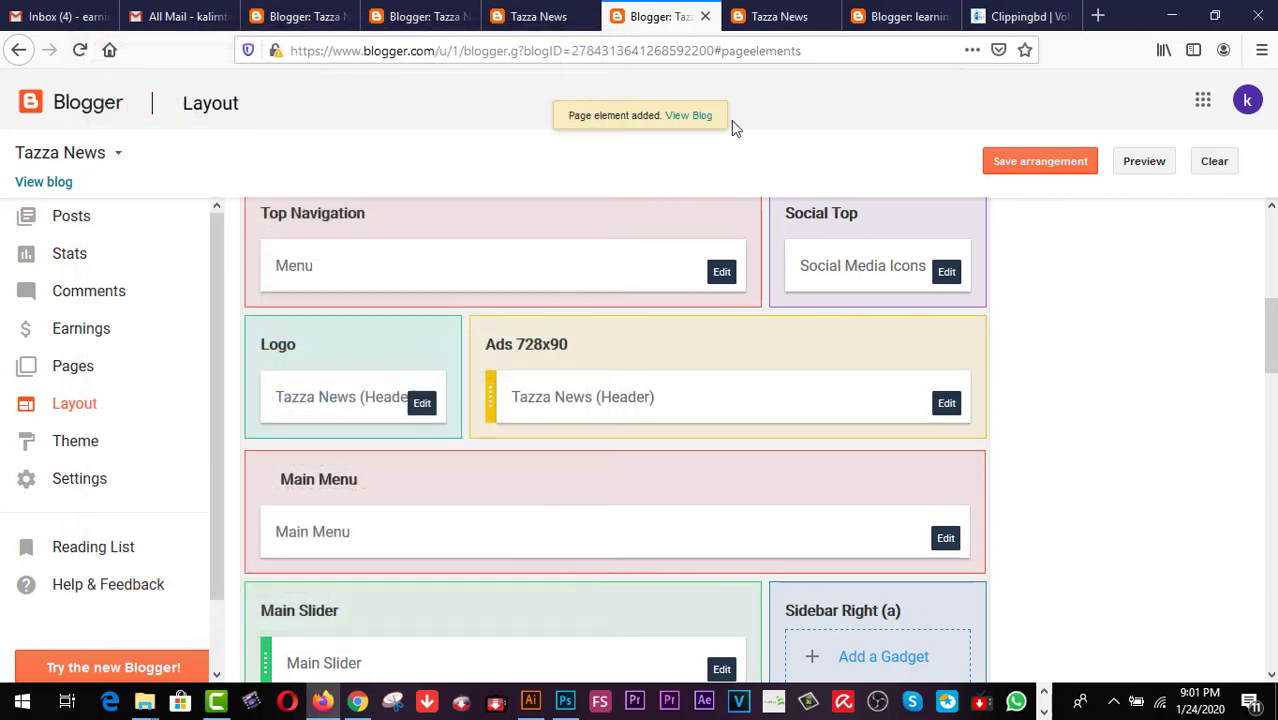
- Check the new banner on the live blog against the Ads 728x90 section of the layout
{"action": "left_click", "coordinate": [25, 185]}
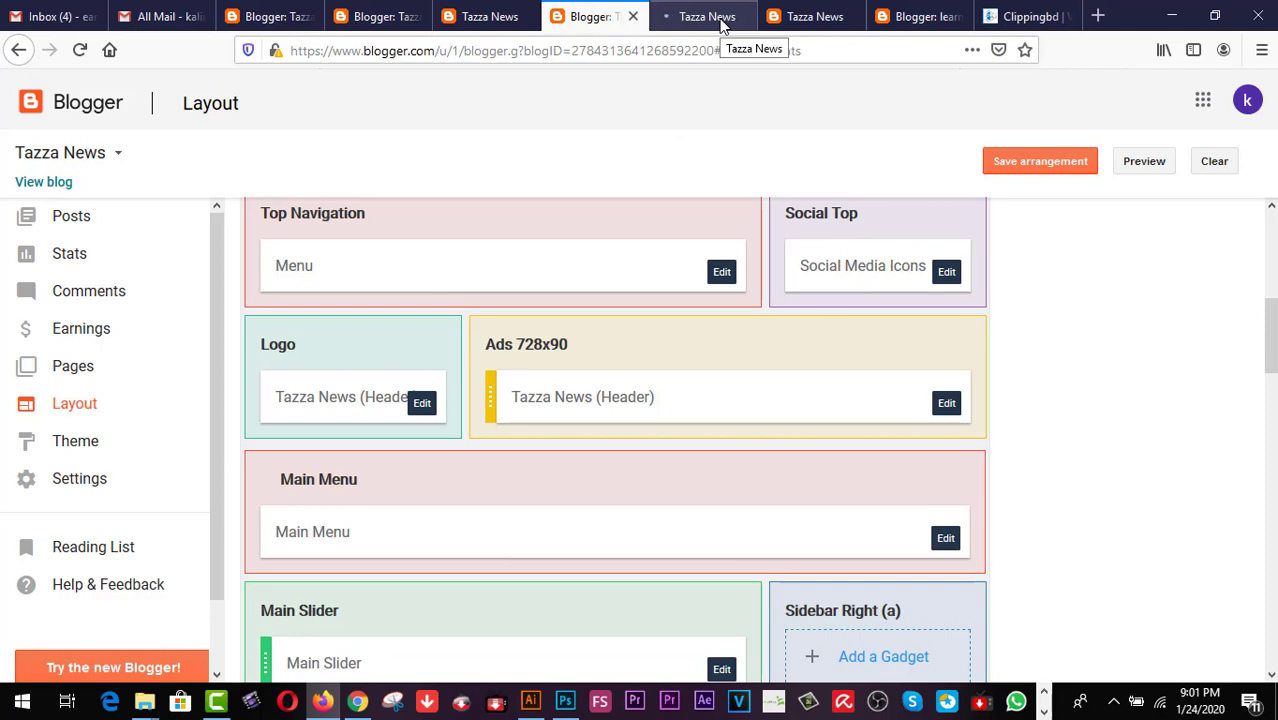
{"action": "left_click", "coordinate": [722, 25]}
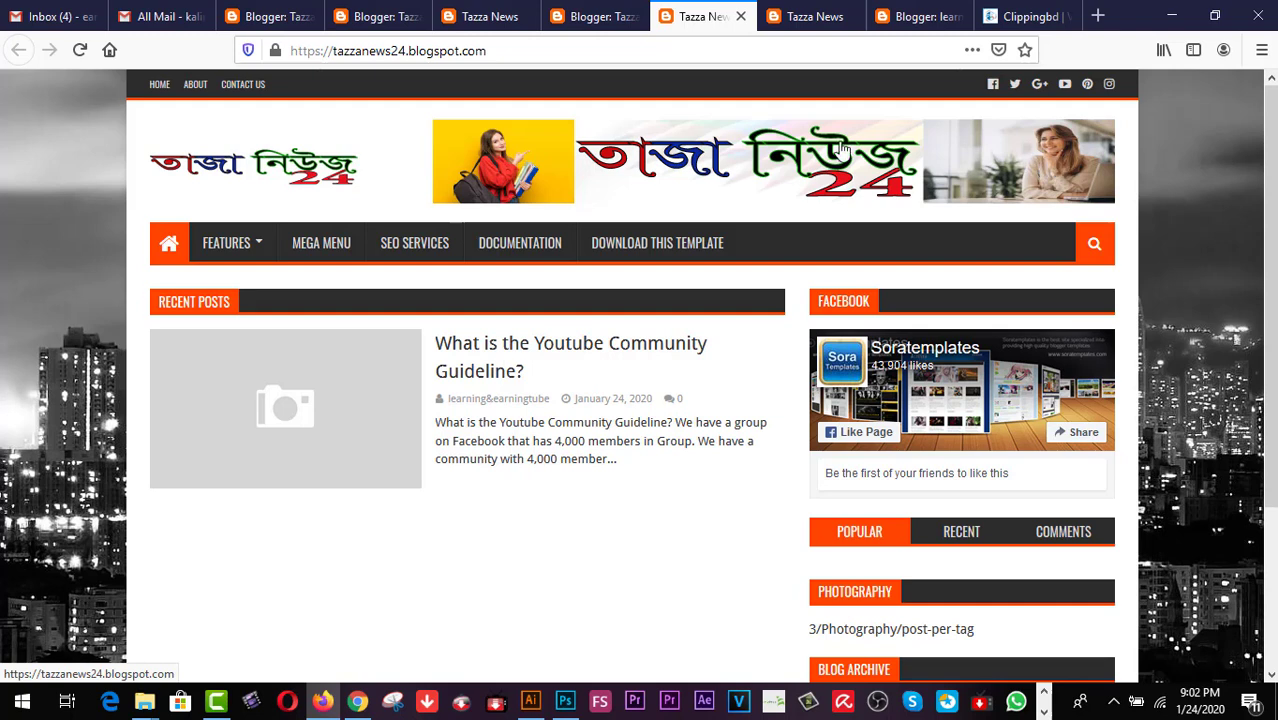
{"action": "left_click", "coordinate": [610, 17]}
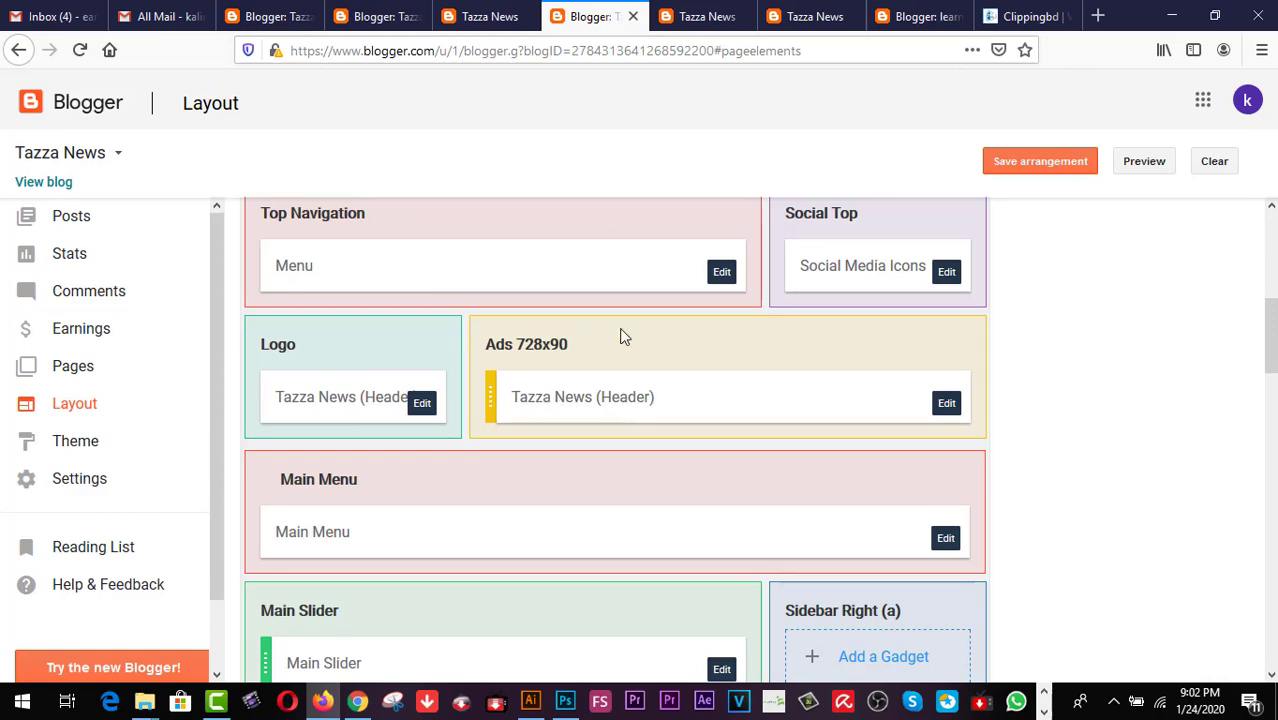
{"action": "left_click", "coordinate": [702, 17]}
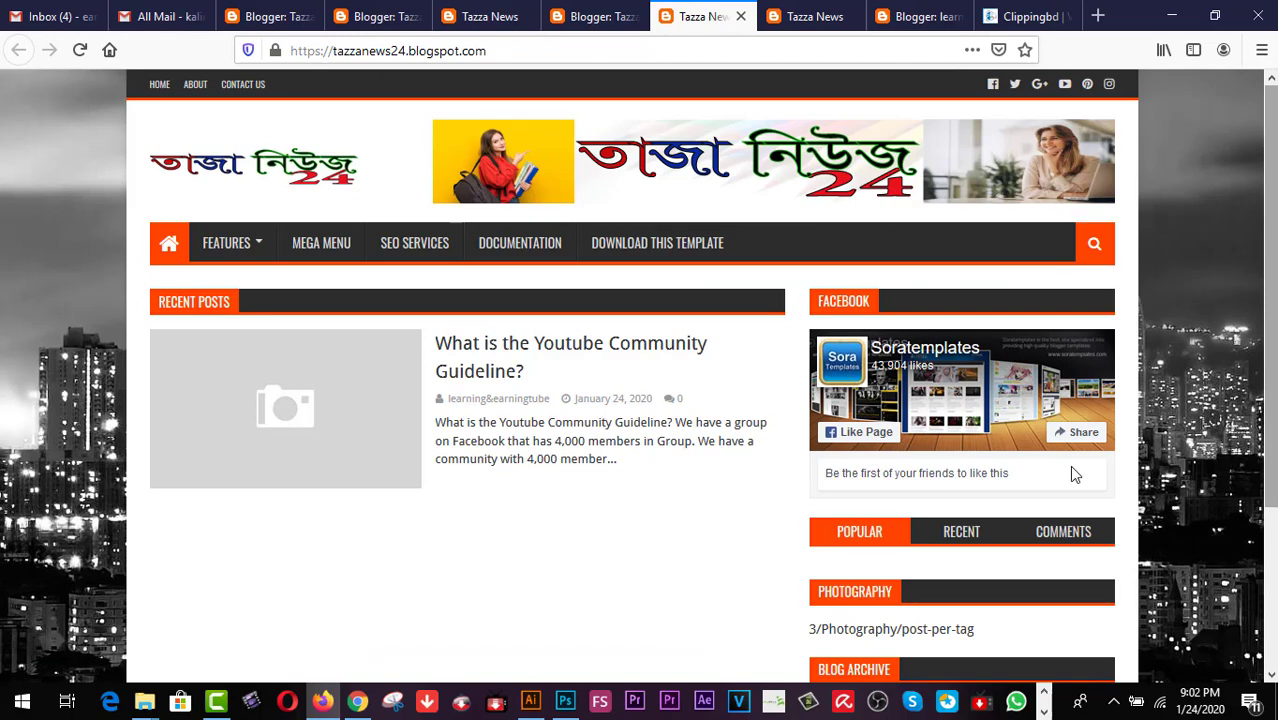
- Switch to the banner document in Illustrator and bring up Chrome
{"action": "left_click", "coordinate": [535, 704]}
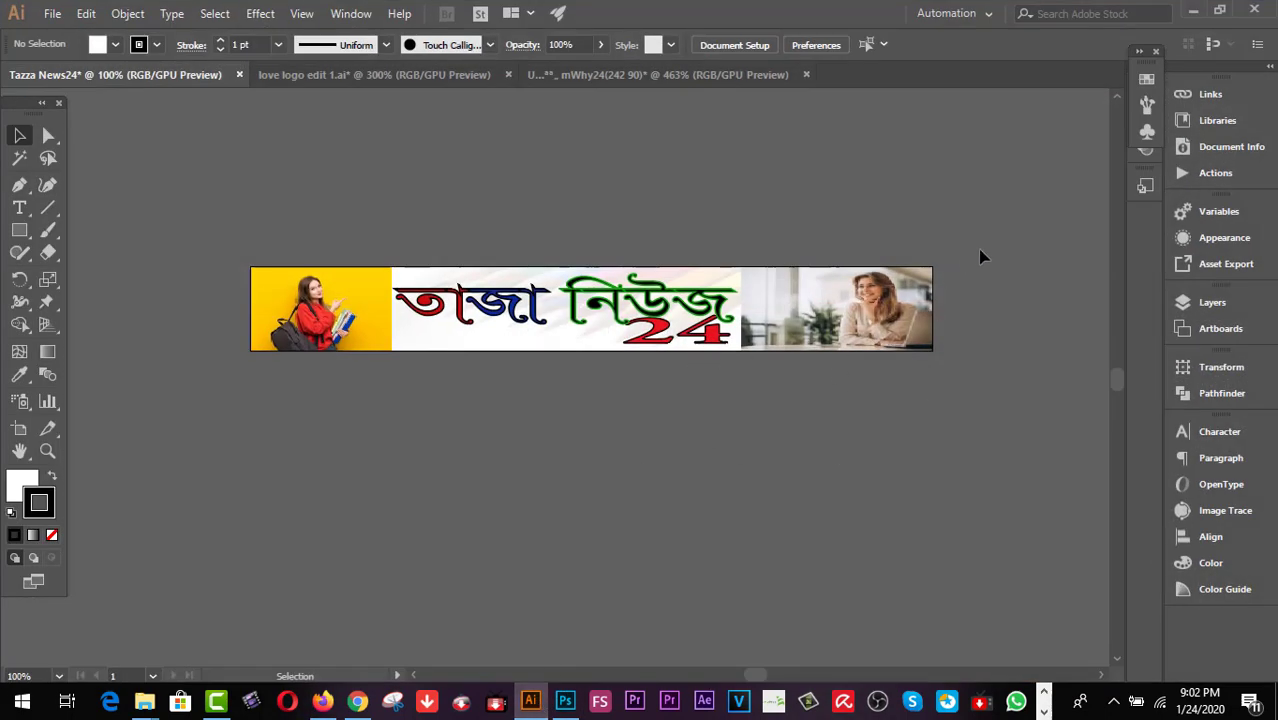
{"action": "left_click", "coordinate": [357, 703]}
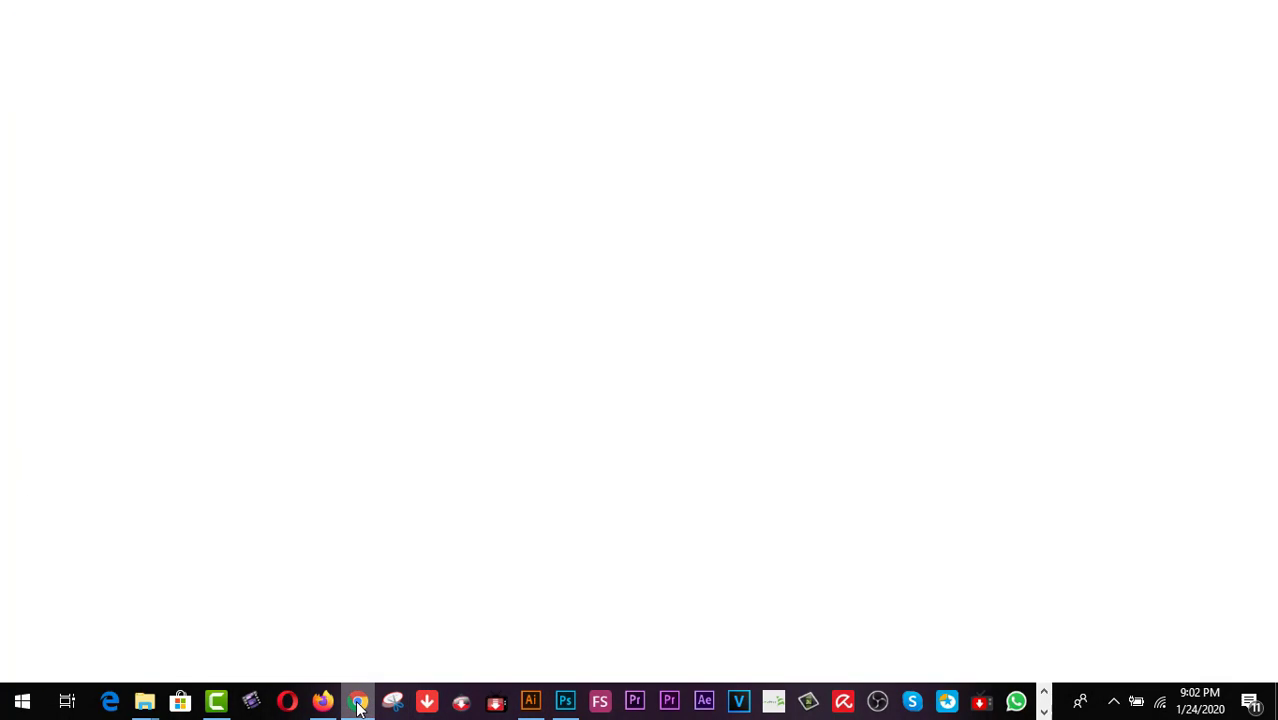